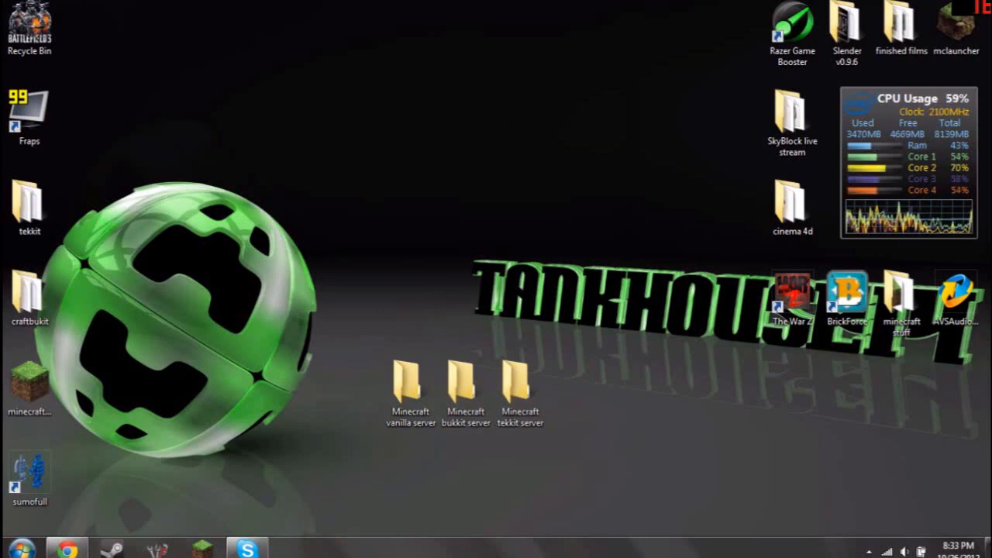
# Switch to Chrome and download minecraft_server.jar from the minecraft.net download page, keeping the file and dismissing the download notice
pyautogui.click(67, 549)
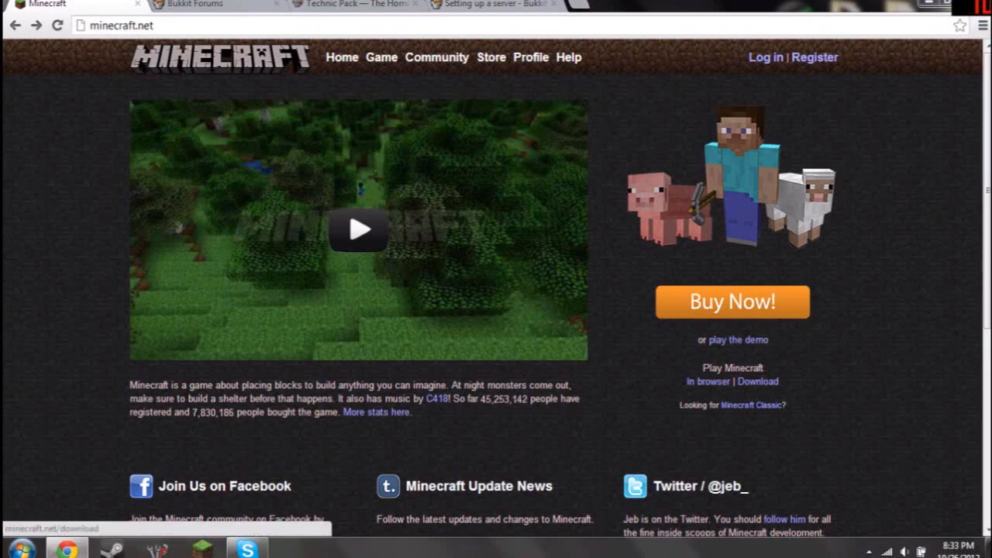
pyautogui.click(757, 380)
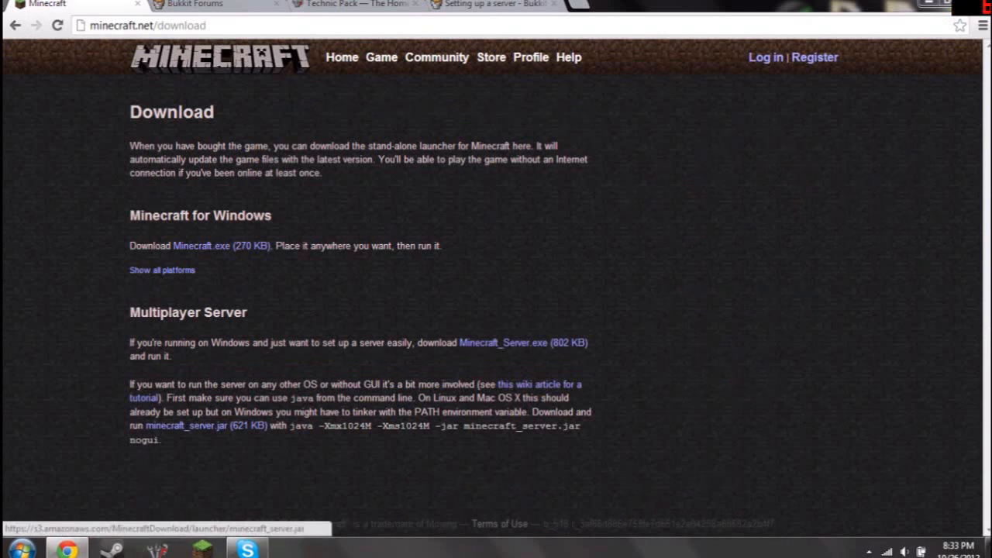
pyautogui.click(186, 425)
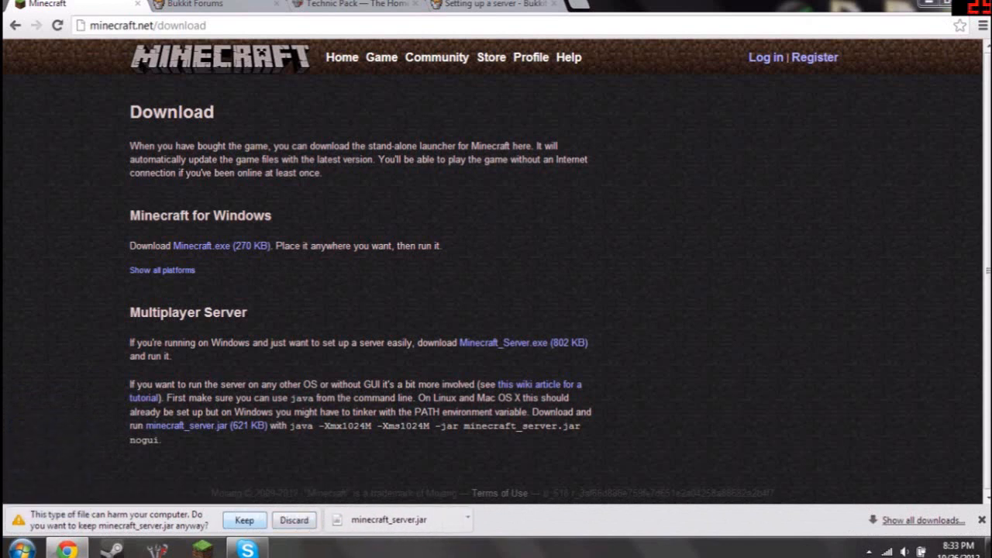
pyautogui.click(244, 520)
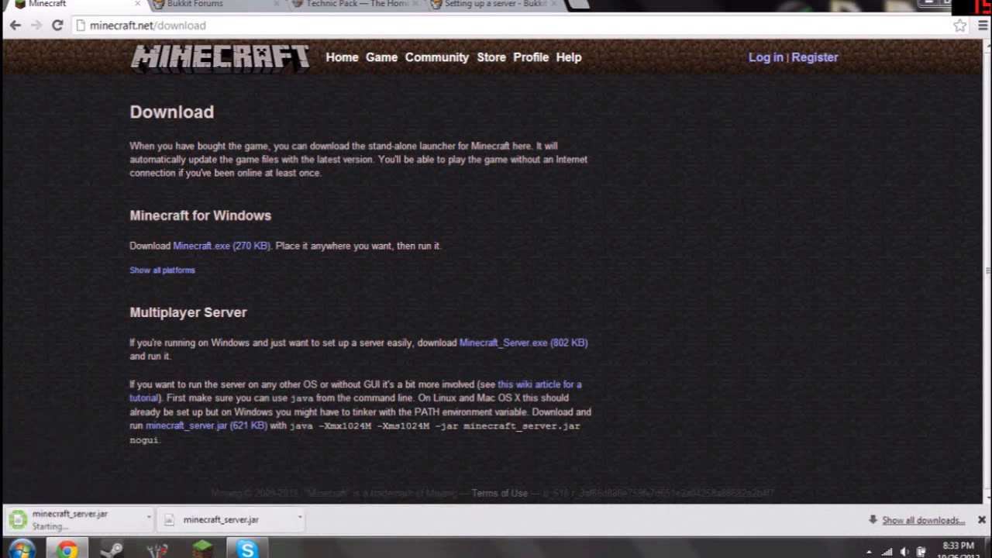
pyautogui.click(982, 519)
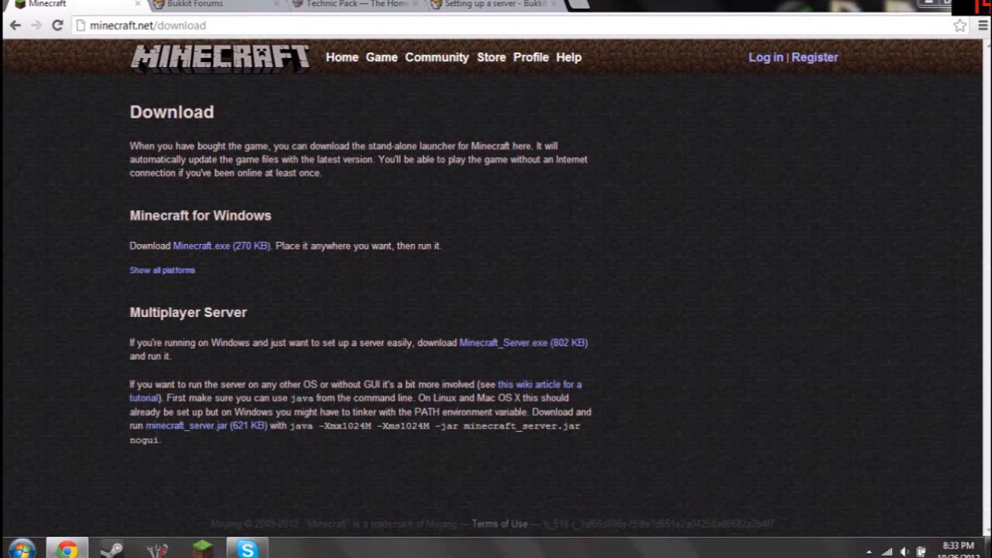
# Copy the full java launch command for minecraft_server.jar from the Multiplayer Server section
pyautogui.moveTo(289, 425); pyautogui.dragTo(161, 439)
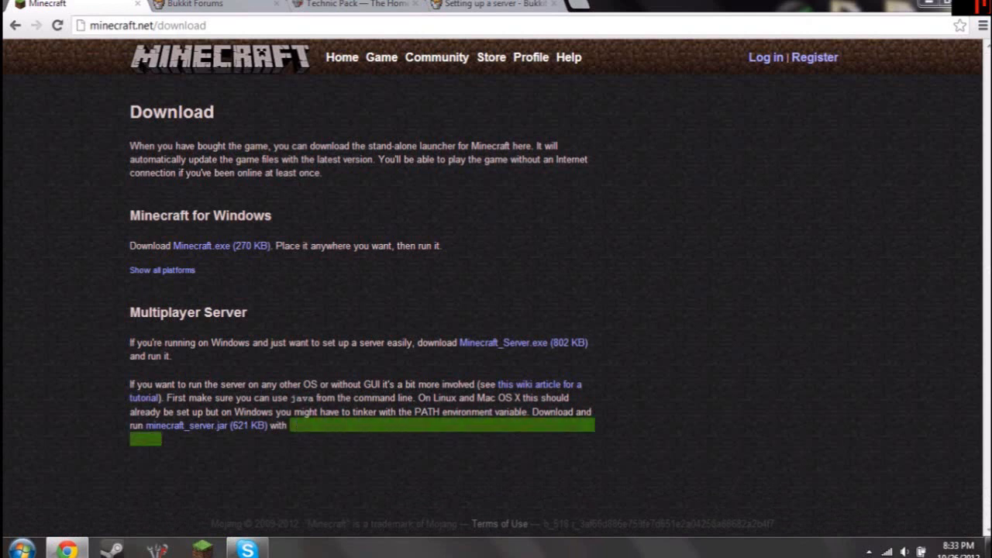
pyautogui.rightClick(373, 425)
pyautogui.click(397, 436)
pyautogui.click(403, 465)
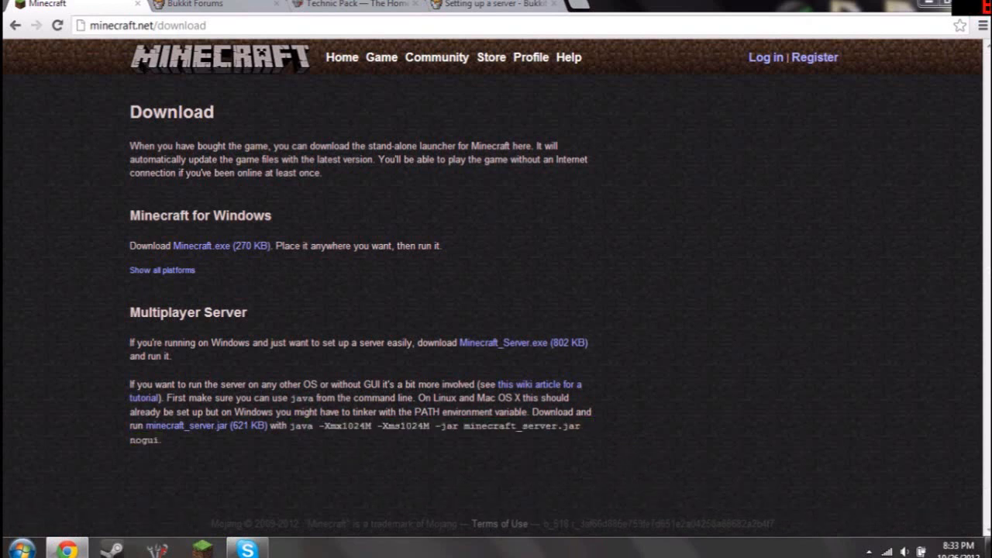
# Minimize the browser and open the Downloads folder in Windows Explorer
pyautogui.click(67, 549)
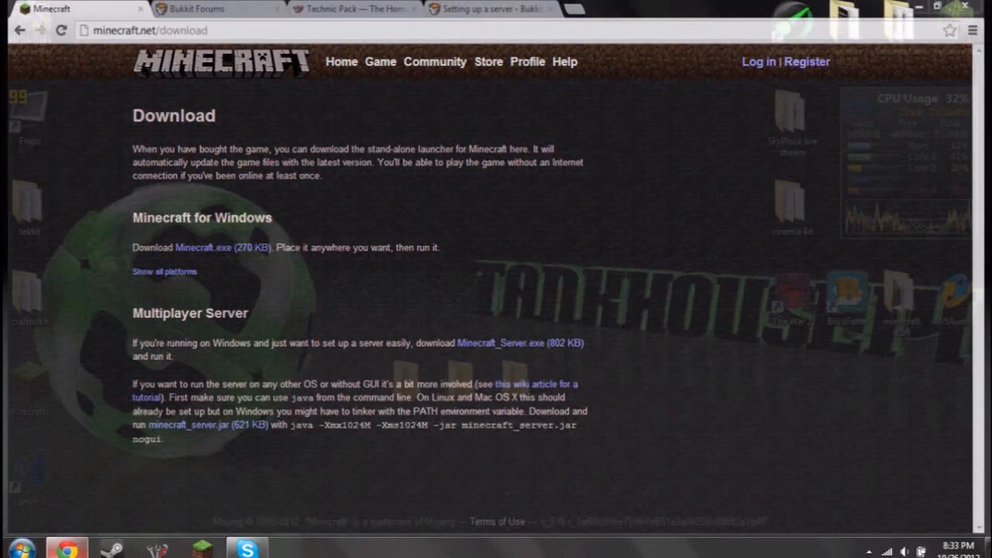
pyautogui.click(24, 549)
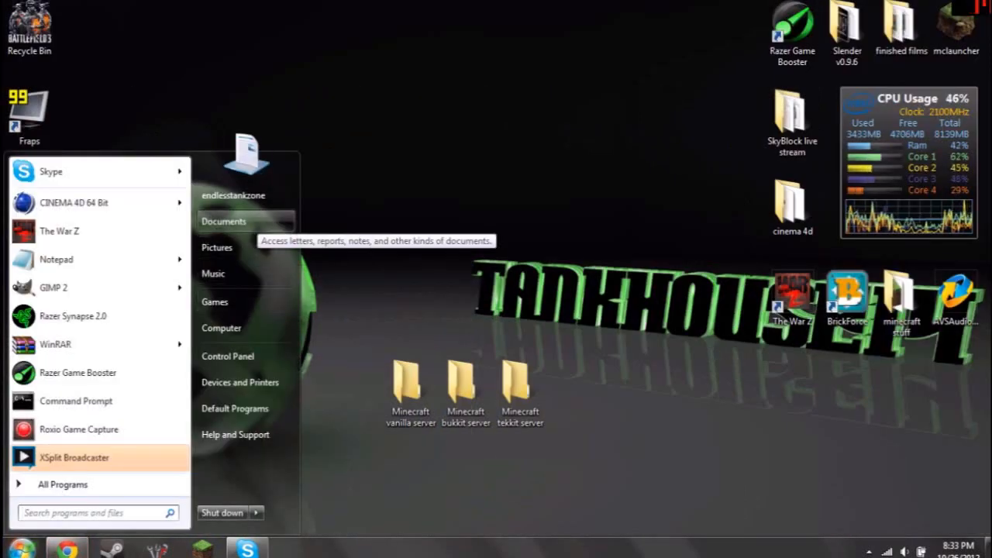
pyautogui.click(223, 221)
pyautogui.click(308, 166)
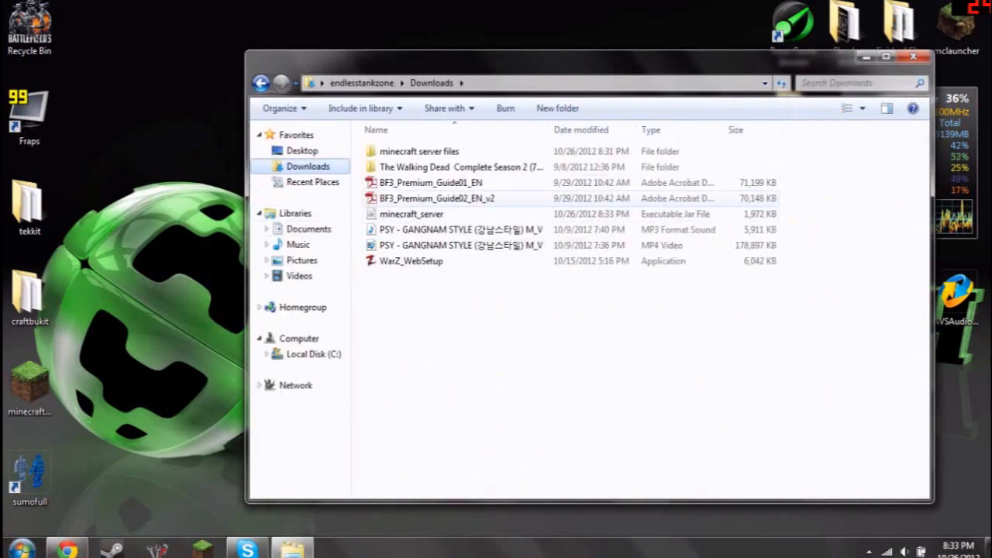
pyautogui.doubleClick(410, 149)
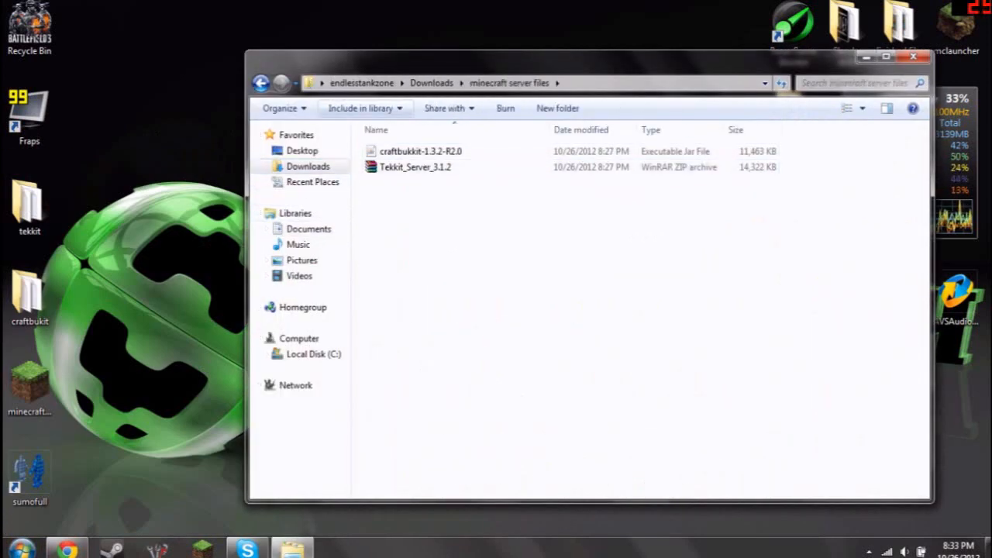
pyautogui.click(260, 83)
# Move the minecraft_server file from Downloads into the Minecraft vanilla server folder on the desktop, and close the Downloads window
pyautogui.click(434, 214)
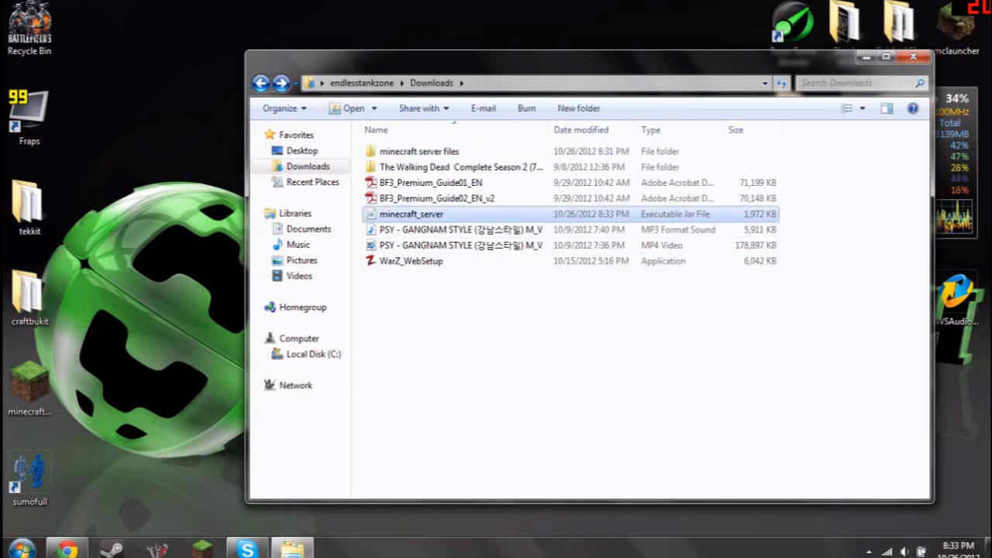
pyautogui.moveTo(462, 62); pyautogui.dragTo(777, 57)
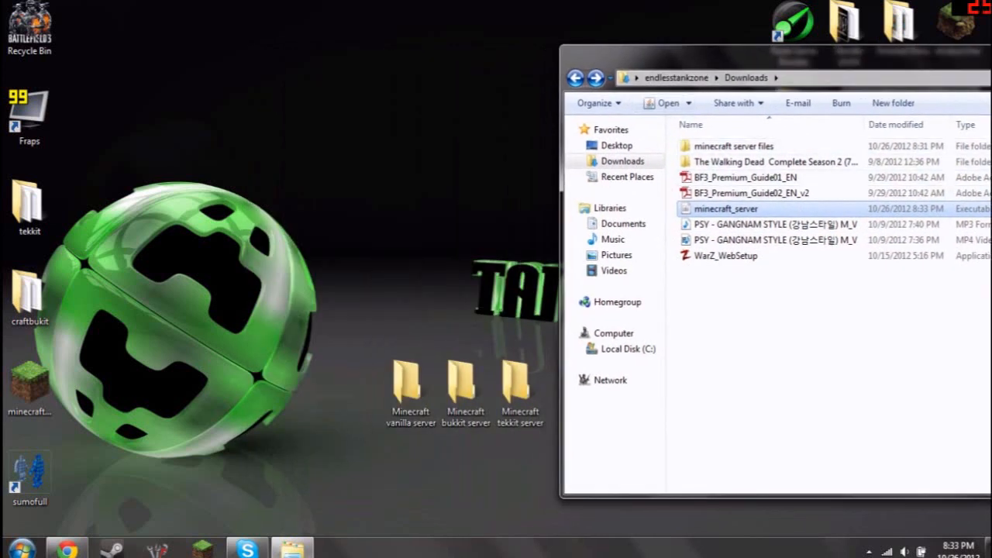
pyautogui.moveTo(715, 208); pyautogui.dragTo(418, 378)
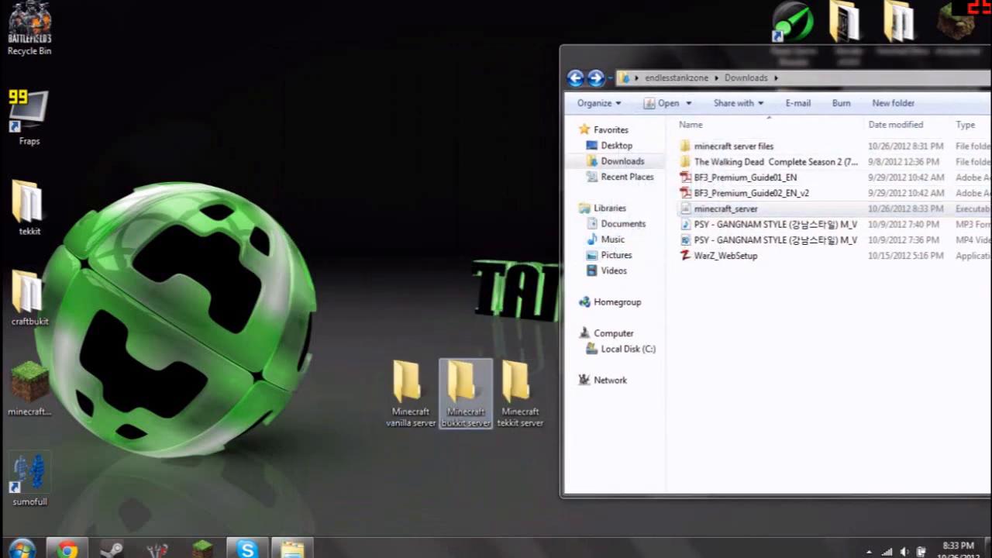
pyautogui.moveTo(905, 66); pyautogui.dragTo(601, 82)
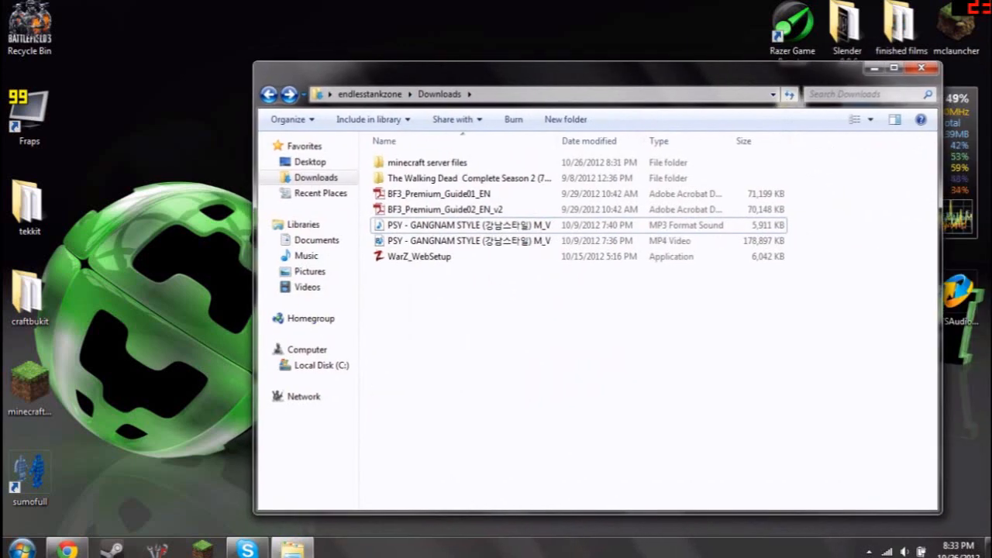
pyautogui.click(920, 67)
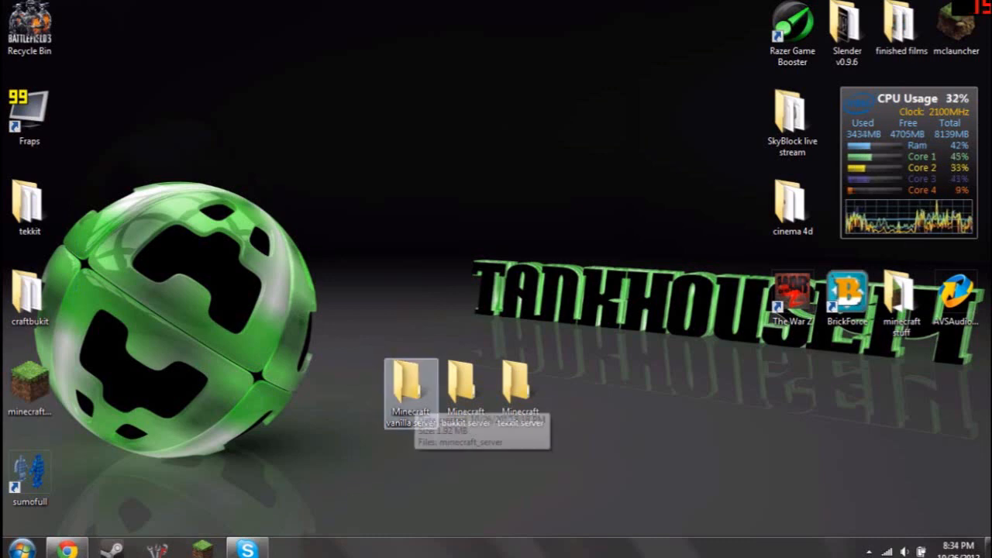
# Create a new text document named start in the Minecraft vanilla server folder
pyautogui.doubleClick(409, 387)
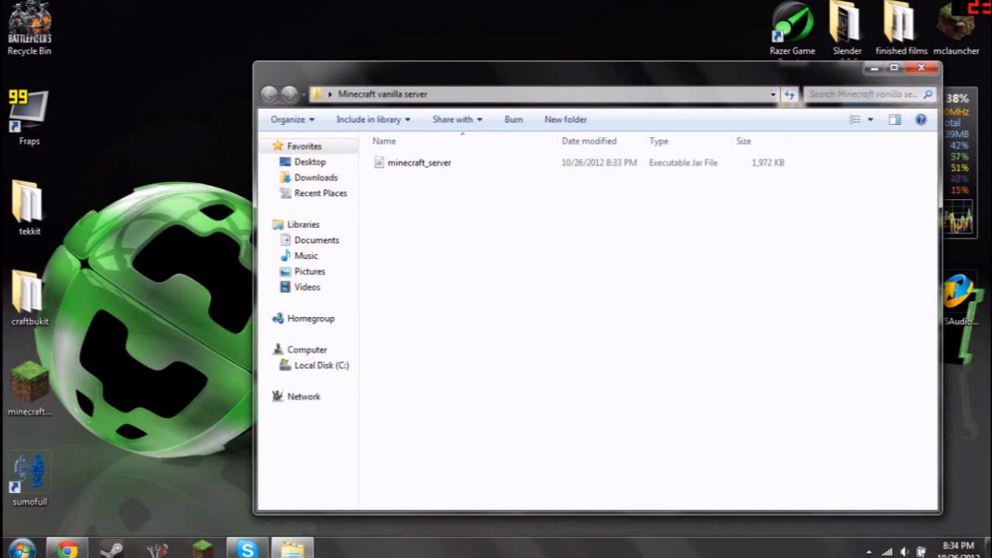
pyautogui.rightClick(422, 241)
pyautogui.moveTo(465, 422)
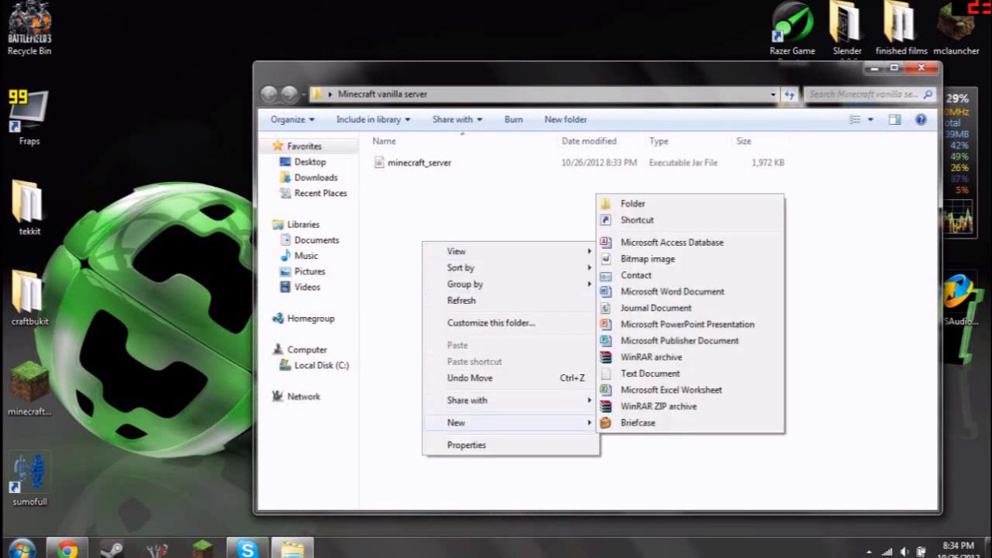
pyautogui.click(653, 372)
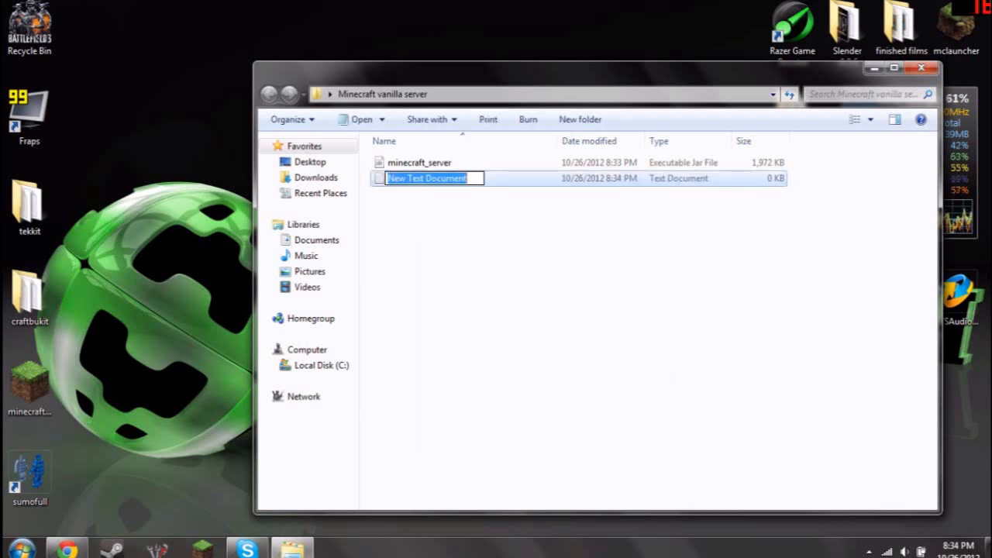
pyautogui.write('start')
pyautogui.press('Return')
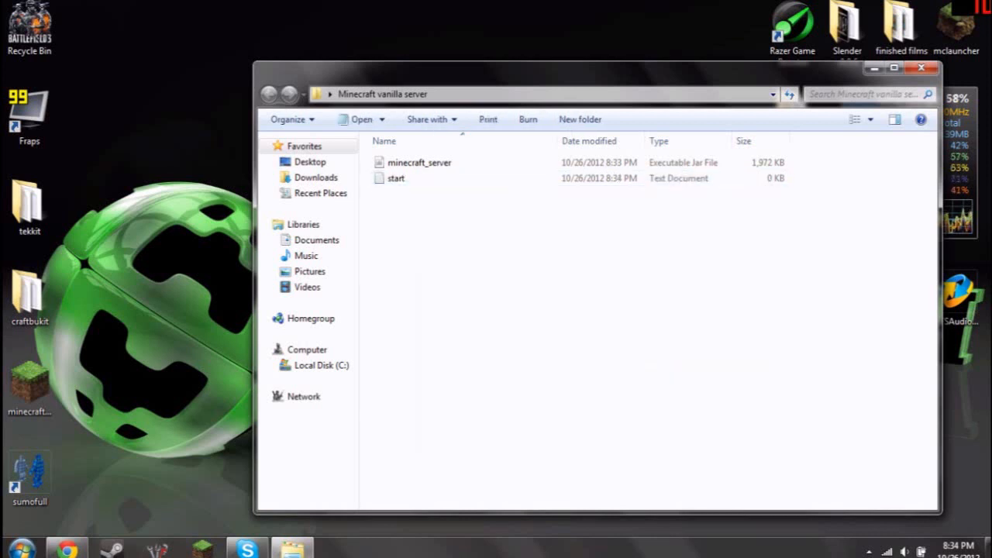
pyautogui.doubleClick(397, 179)
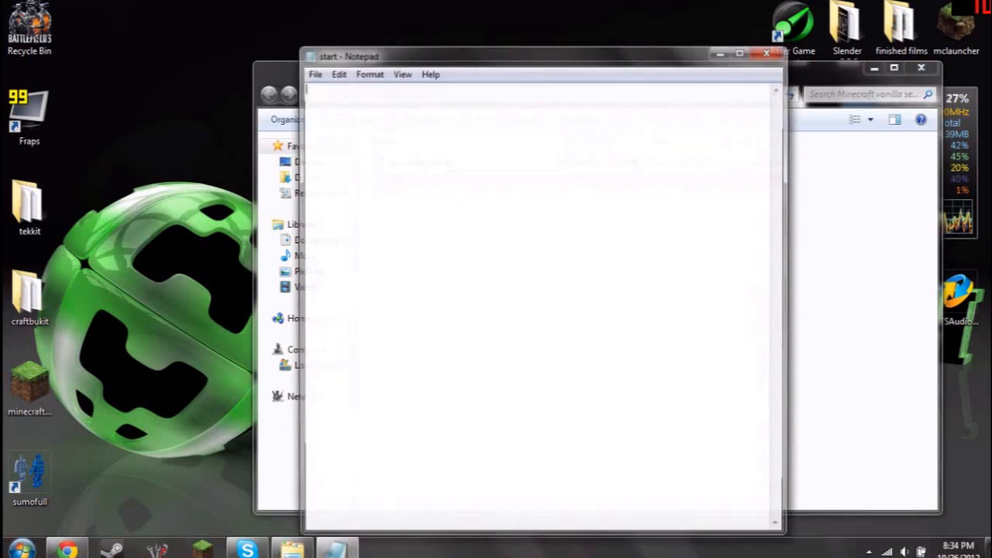
pyautogui.rightClick(452, 214)
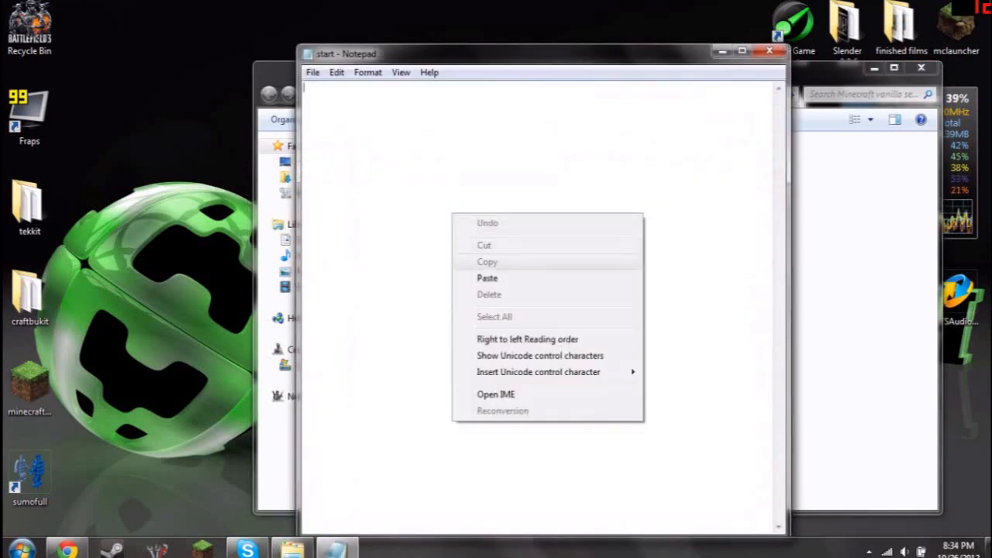
pyautogui.click(682, 178)
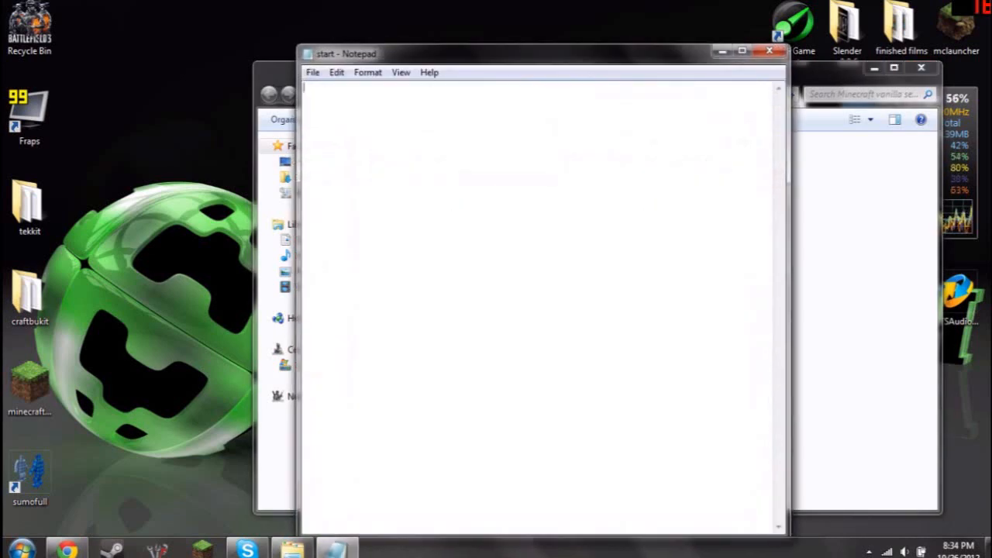
pyautogui.click(769, 51)
# Open the start document in Notepad and paste "java -Xmx1024M -Xms1024M -jar minecraft_server.jar nogui." into it
pyautogui.doubleClick(464, 179)
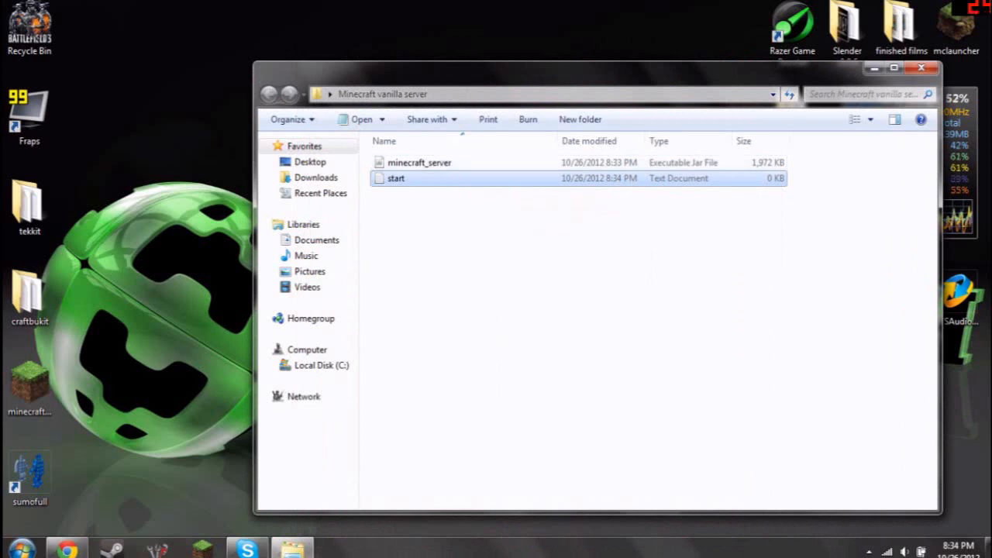
pyautogui.rightClick(408, 176)
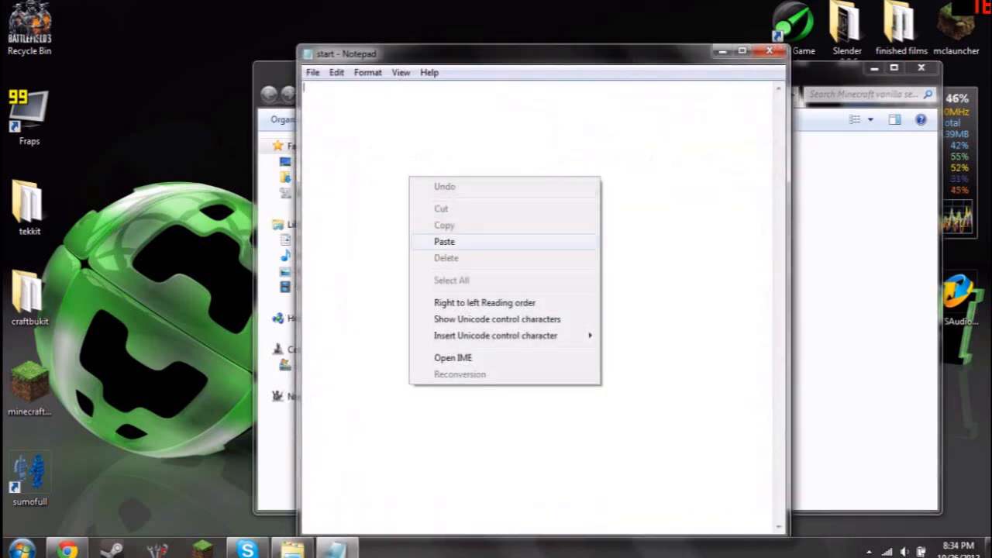
pyautogui.click(442, 240)
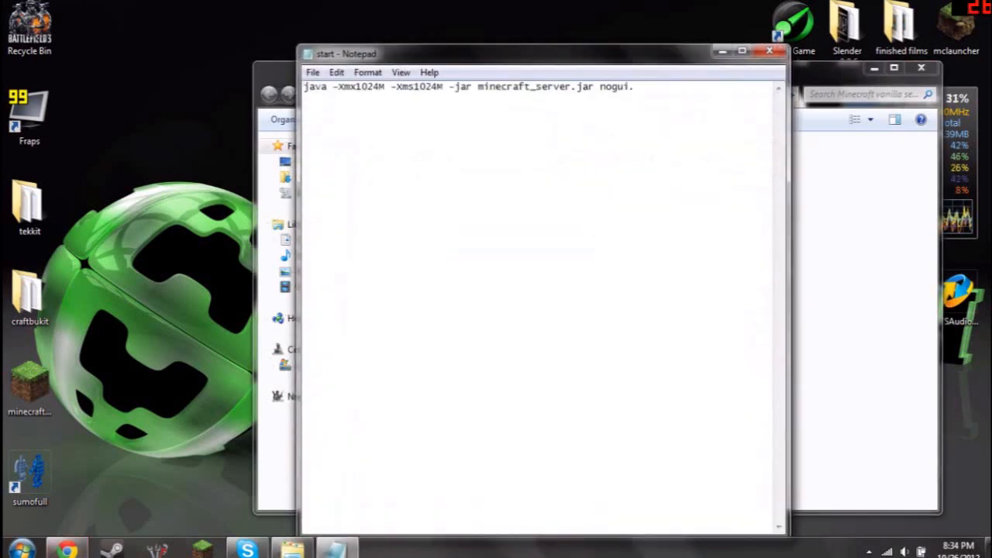
# Compare the jar name in the launch command with the name of the server file in the folder
pyautogui.click(572, 87)
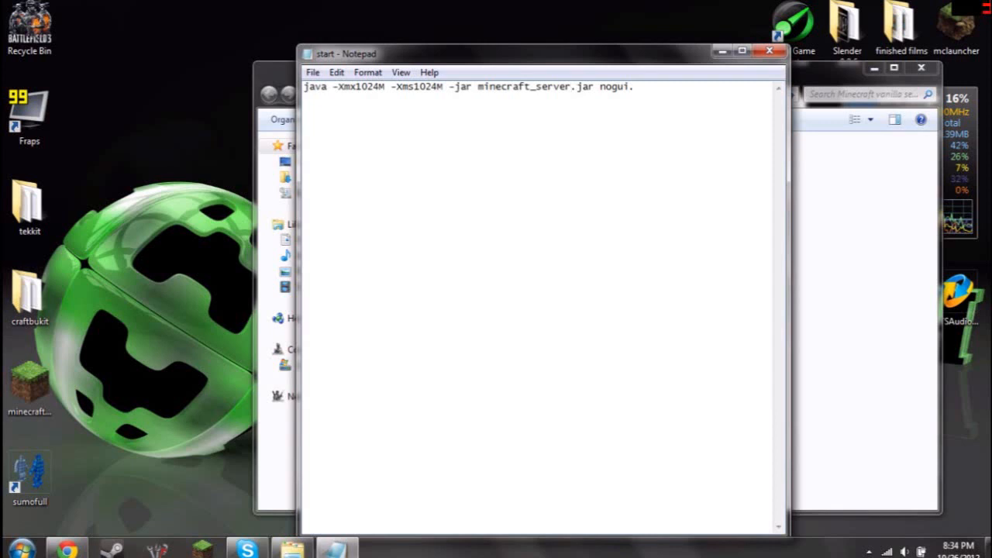
pyautogui.click(636, 87)
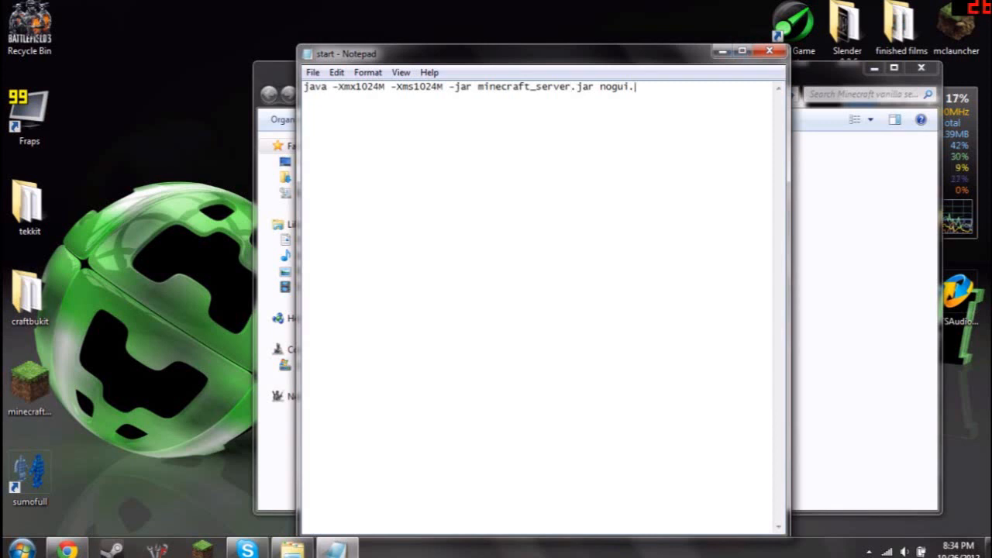
pyautogui.moveTo(504, 54); pyautogui.dragTo(822, 52)
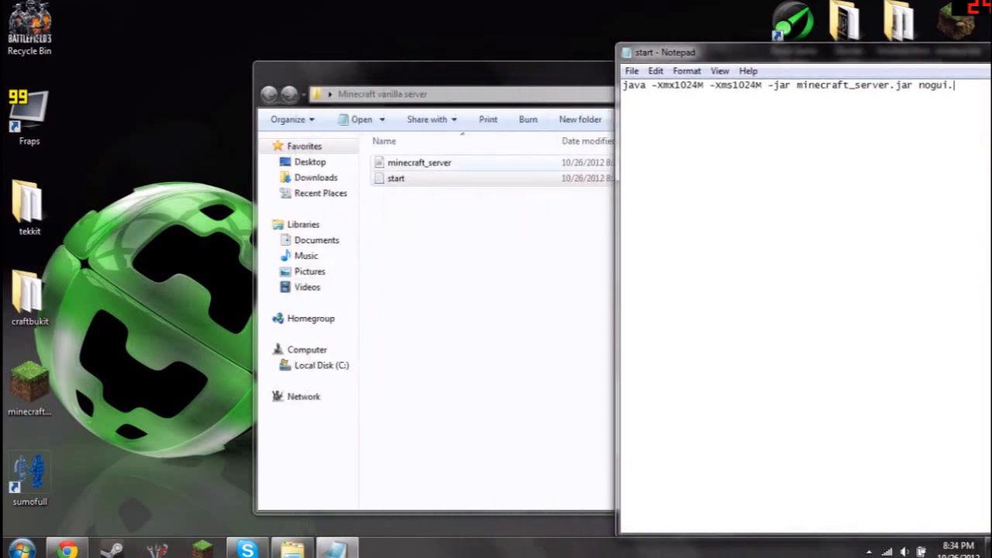
pyautogui.moveTo(867, 52); pyautogui.dragTo(702, 54)
pyautogui.moveTo(629, 87); pyautogui.dragTo(726, 86)
pyautogui.click(679, 87)
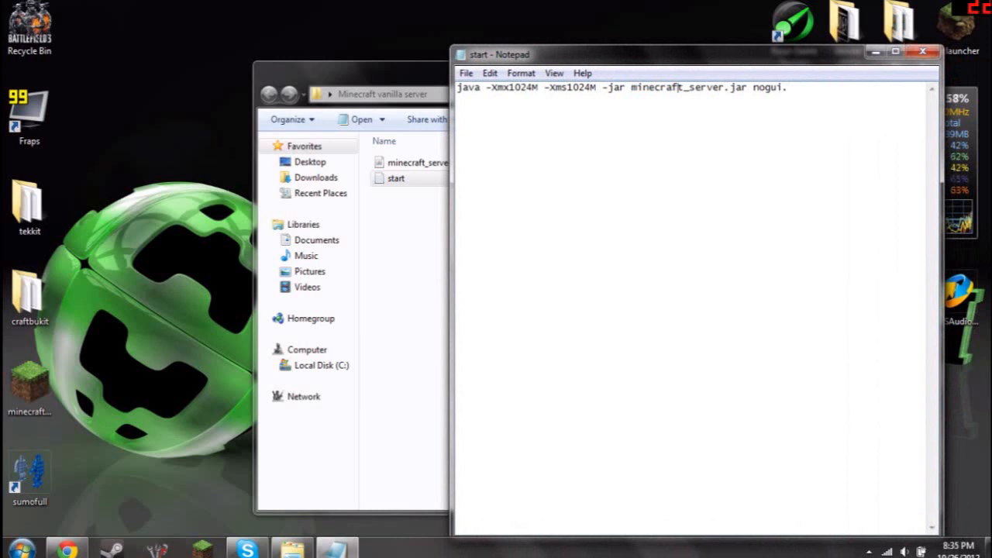
# Save the launch command as start.bat in the Minecraft vanilla server folder and close Notepad
pyautogui.hotkey('alt', 'F4')
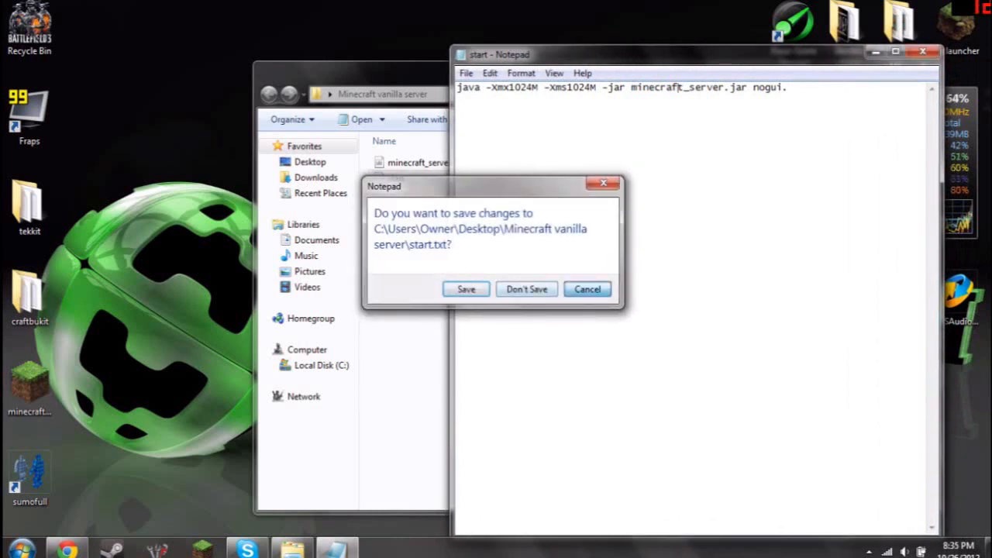
pyautogui.press('Return')
pyautogui.hotkey('alt', 'f')
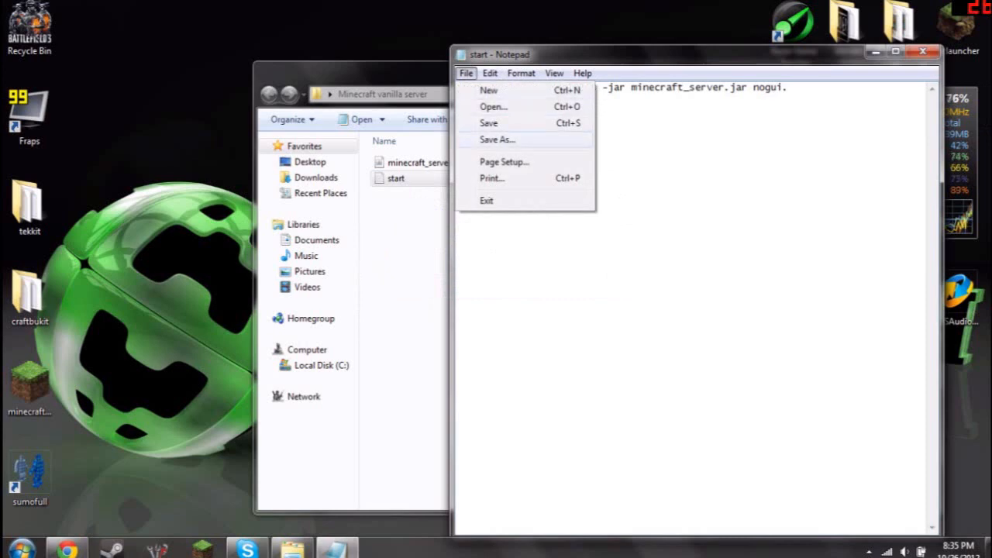
pyautogui.press('a')
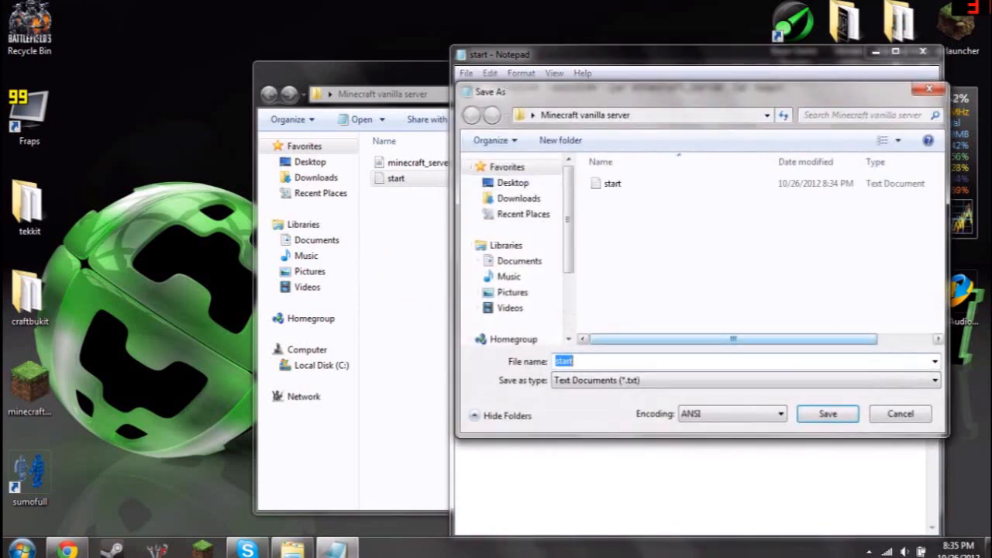
pyautogui.click(575, 361)
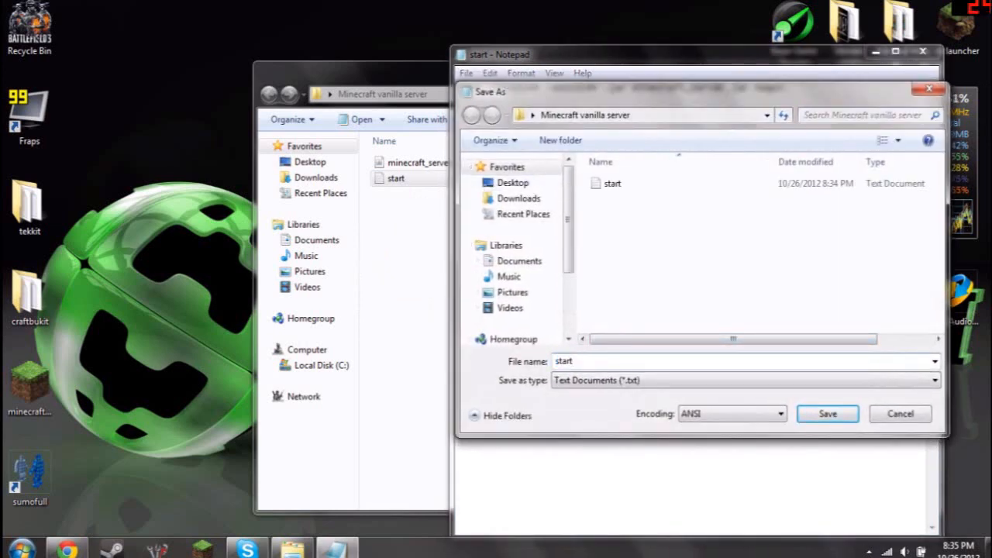
pyautogui.write('.bat')
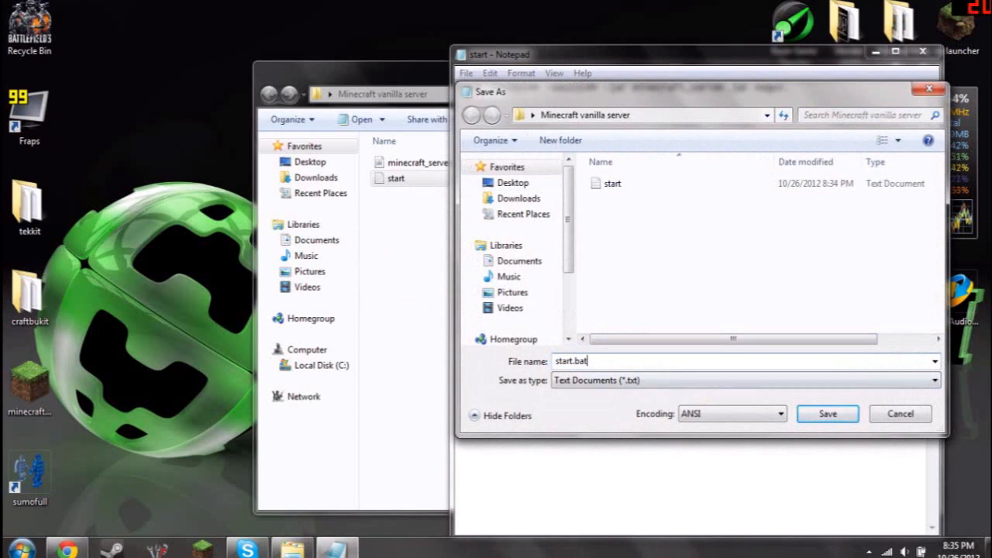
pyautogui.press('Return')
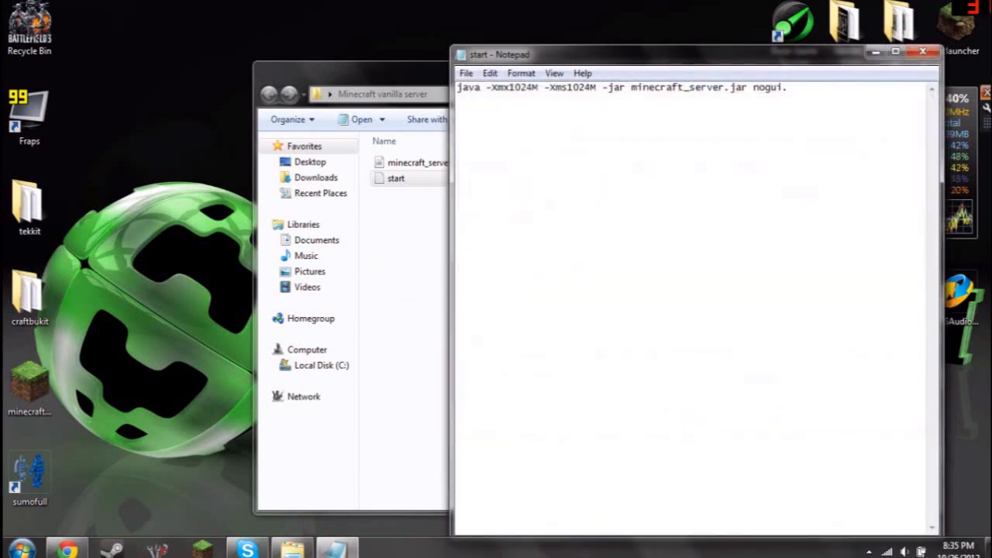
pyautogui.hotkey('alt', 'F4')
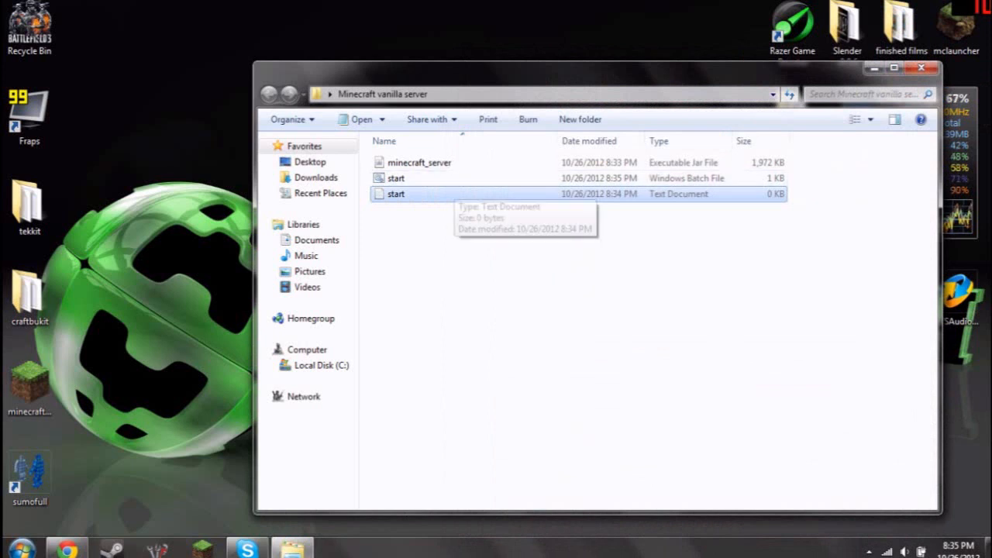
# Delete the empty start text document from the Minecraft vanilla server folder, keeping the start batch file
pyautogui.click(452, 192)
pyautogui.press('Delete')
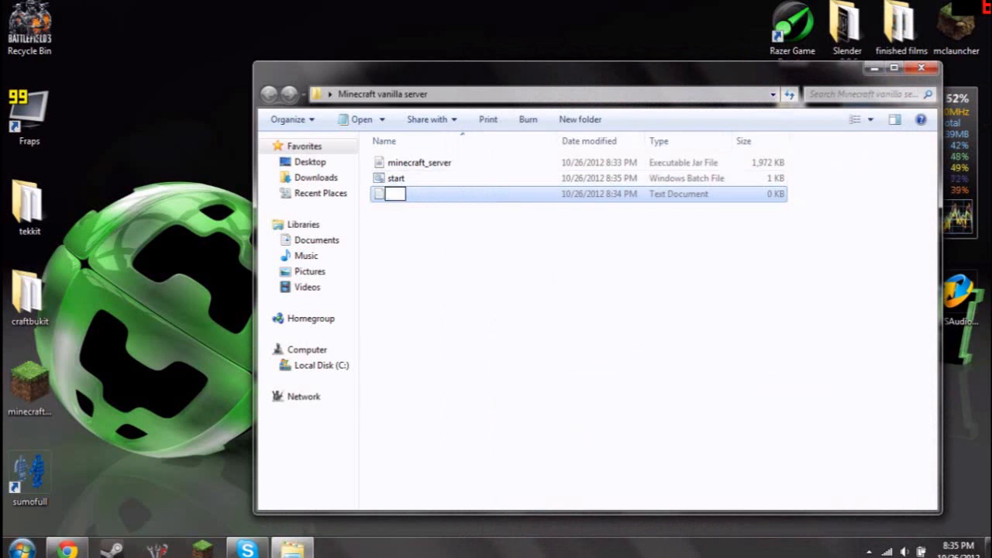
pyautogui.write('start')
pyautogui.press('Return')
pyautogui.press('Delete')
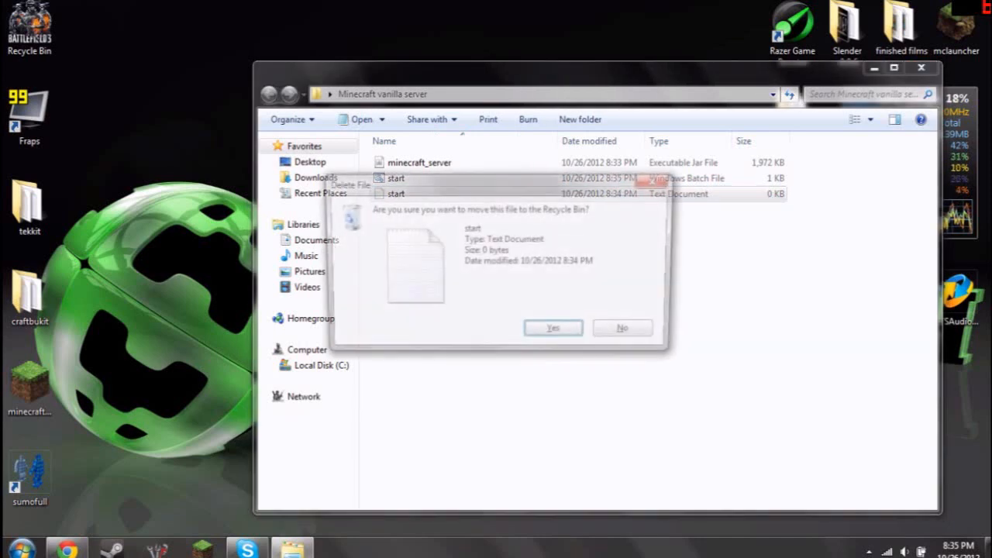
pyautogui.press('Return')
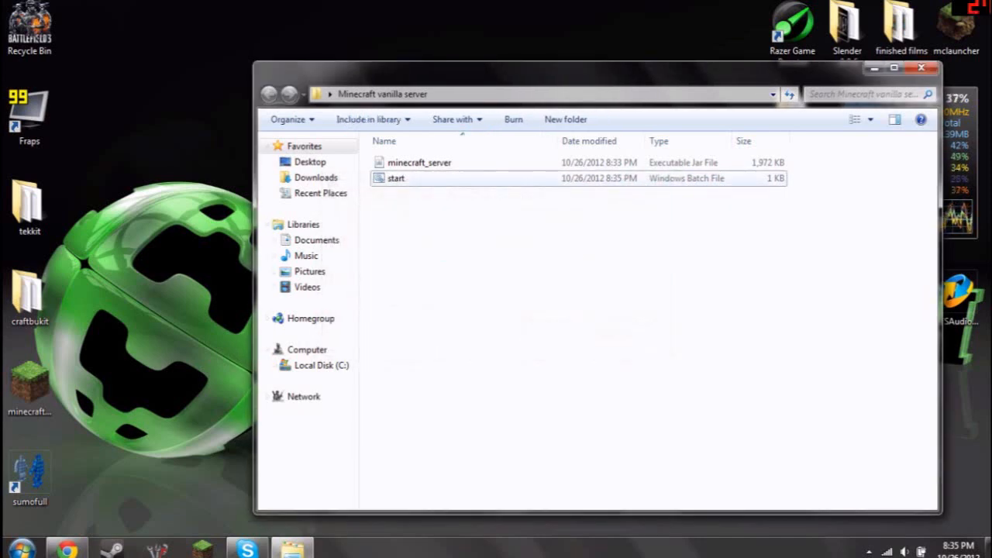
pyautogui.doubleClick(395, 178)
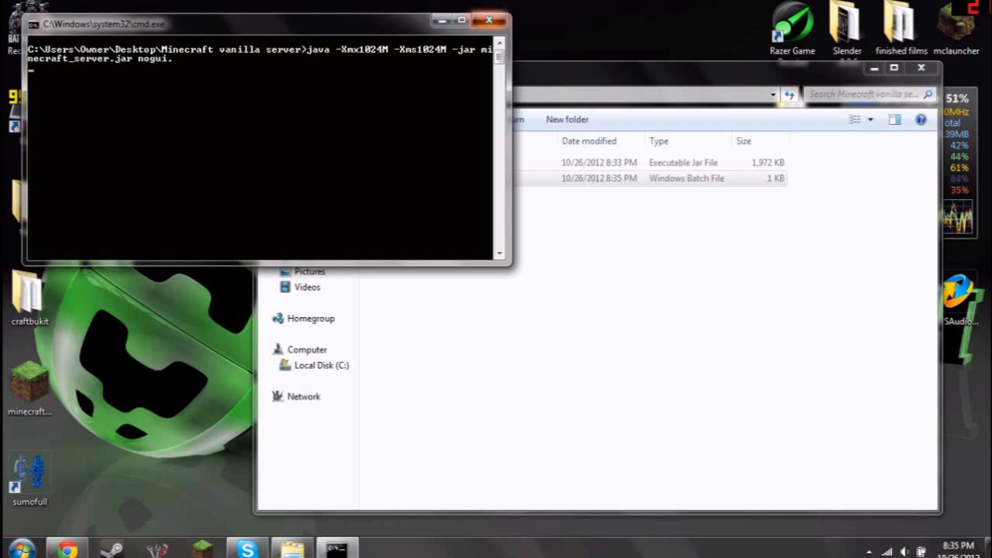
pyautogui.click(489, 20)
pyautogui.moveTo(550, 77); pyautogui.dragTo(459, 56)
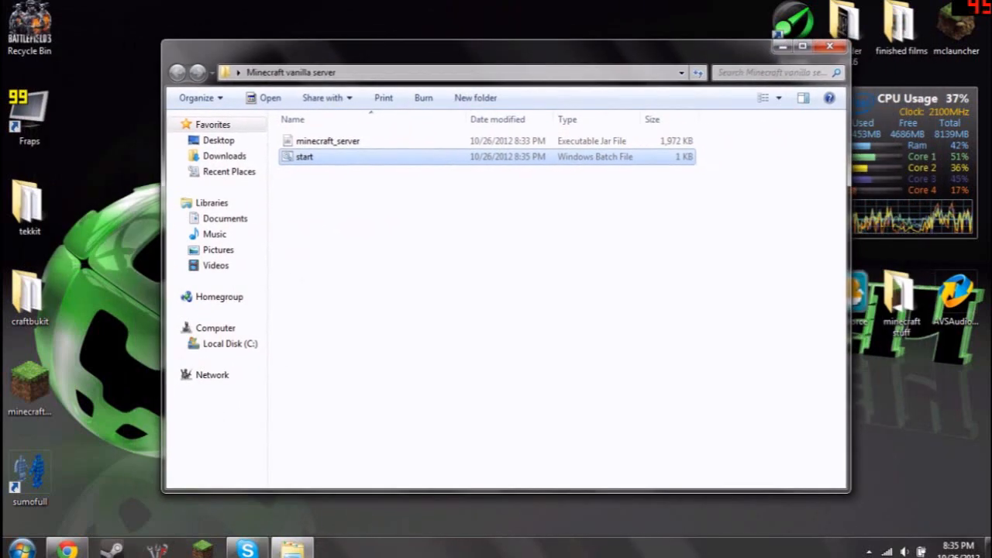
# Run the start batch file to generate the server files and world, and close the Minecraft server
pyautogui.doubleClick(305, 156)
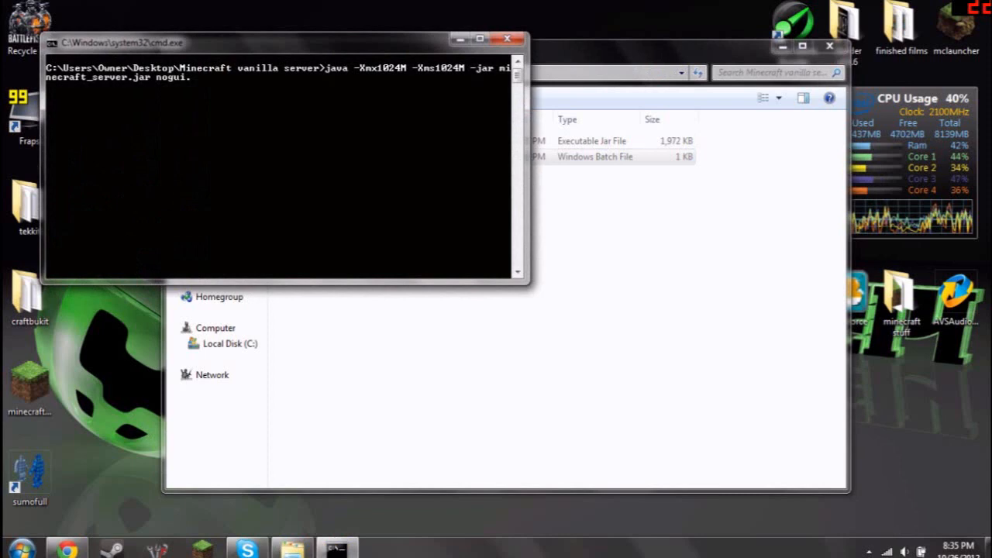
pyautogui.click(782, 46)
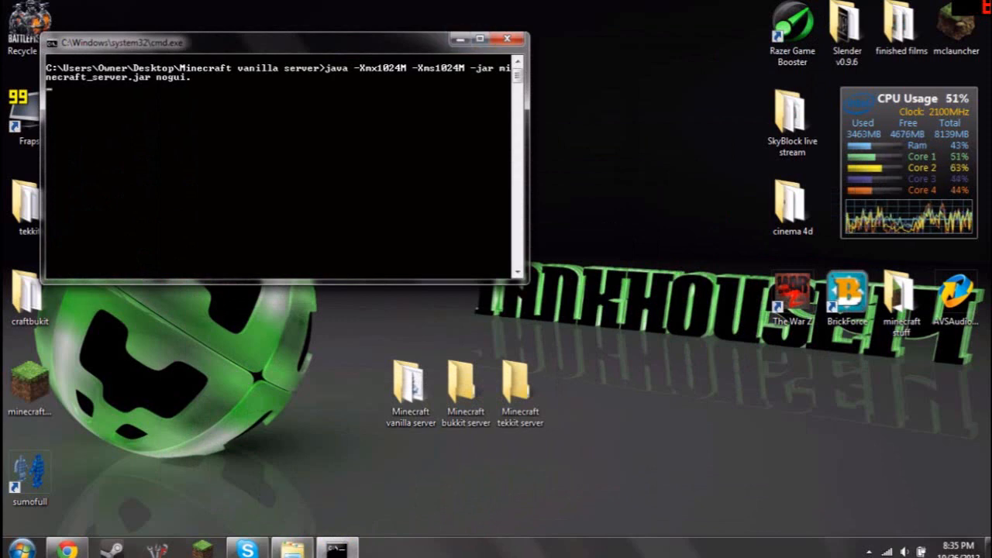
pyautogui.click(293, 549)
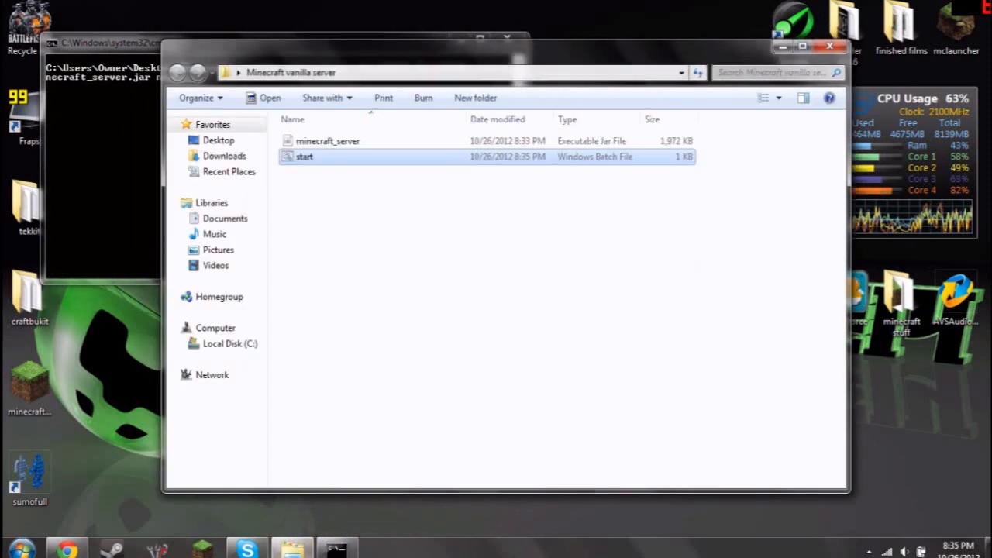
pyautogui.click(782, 45)
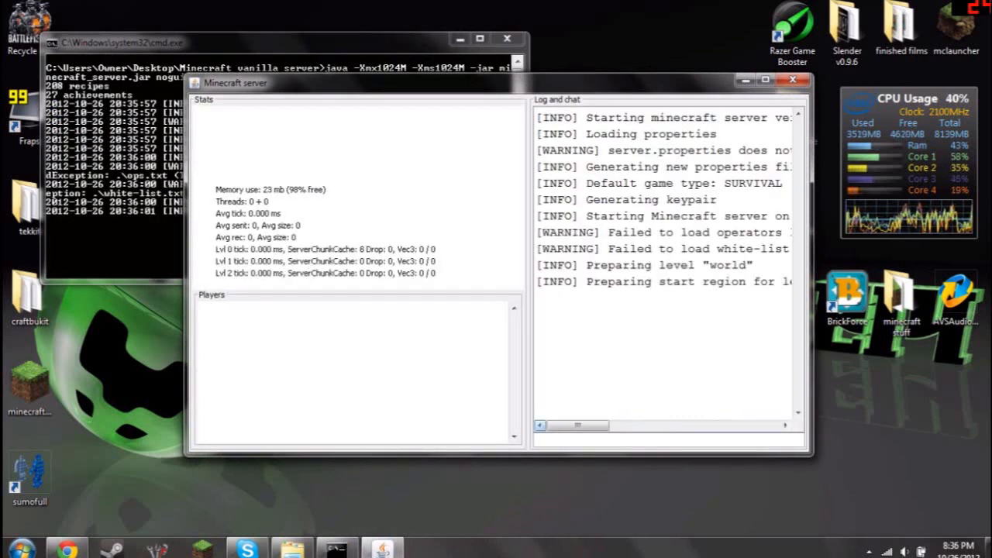
pyautogui.click(293, 548)
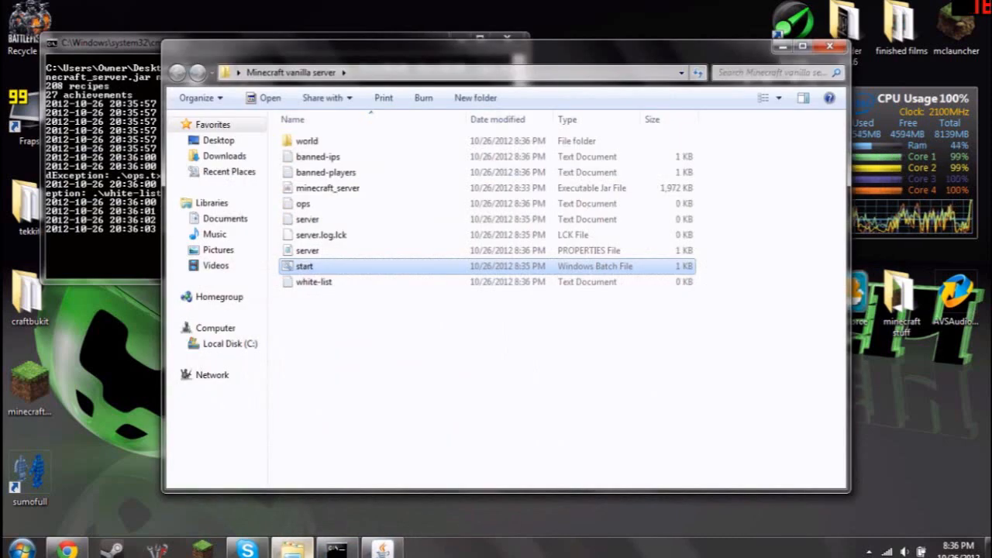
pyautogui.click(783, 46)
pyautogui.click(792, 79)
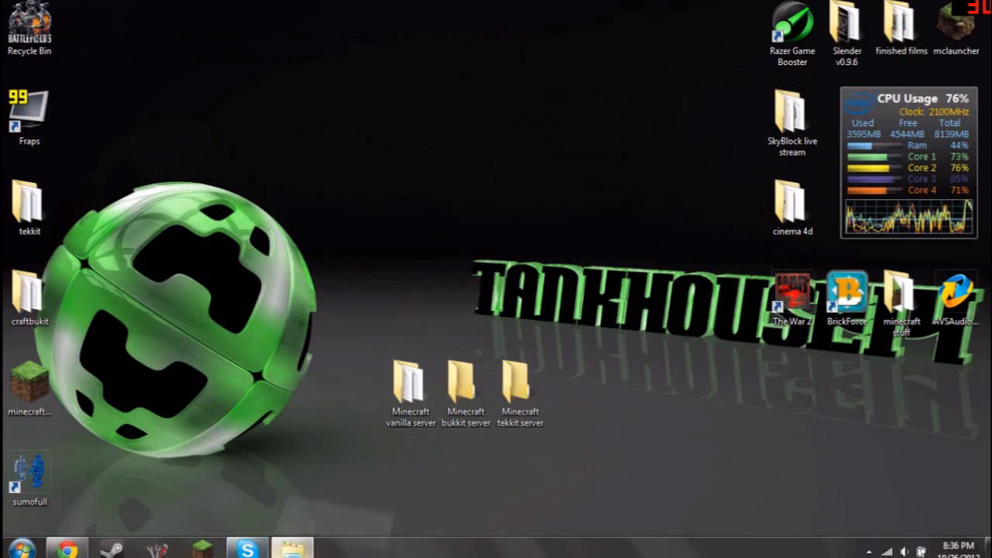
# Open the server PROPERTIES file from the Minecraft vanilla server folder in Notepad and minimize the folder window
pyautogui.click(293, 549)
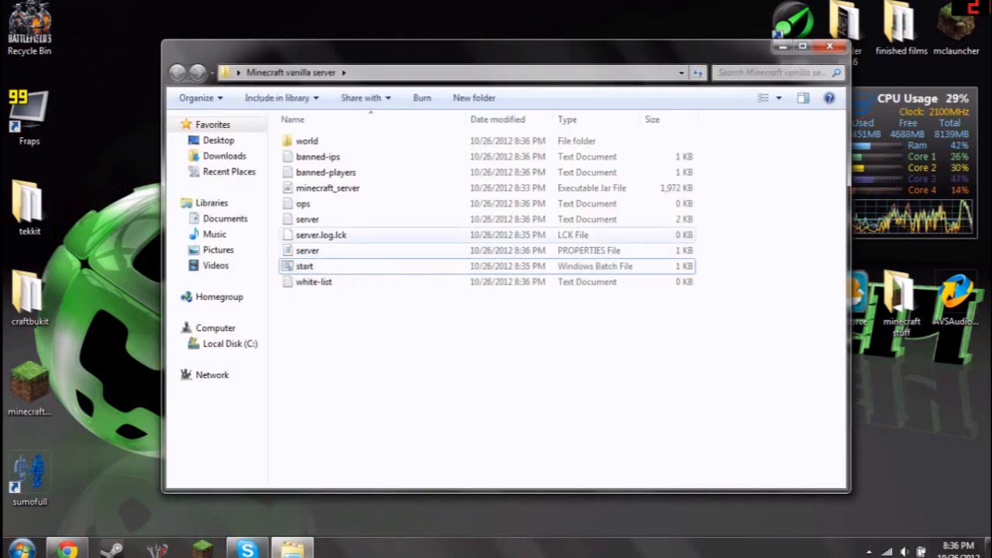
pyautogui.doubleClick(307, 250)
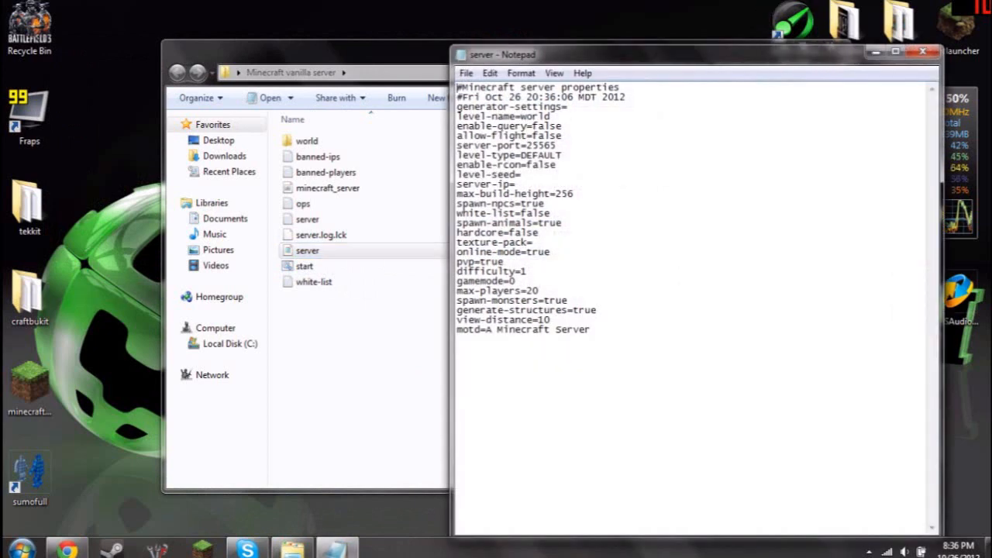
pyautogui.click(783, 45)
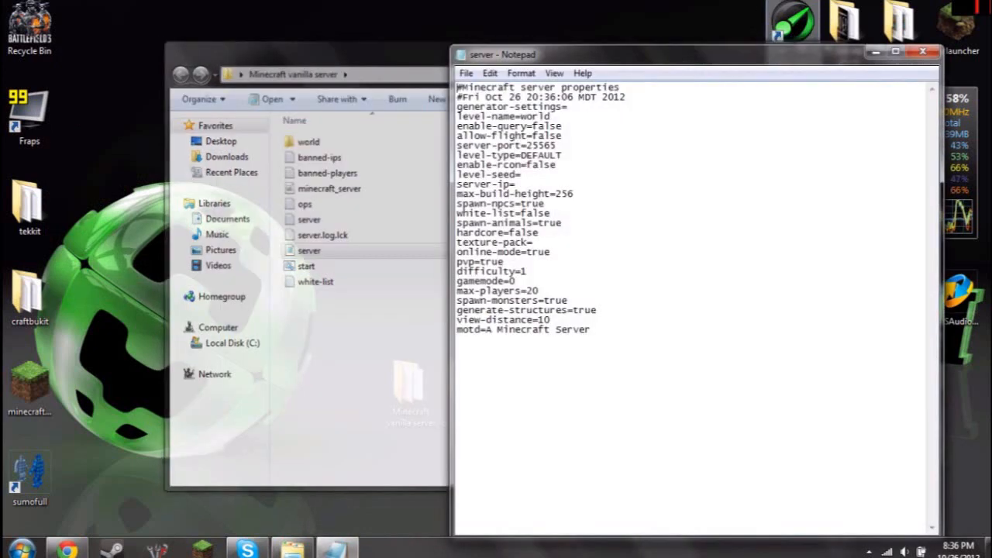
pyautogui.click(515, 184)
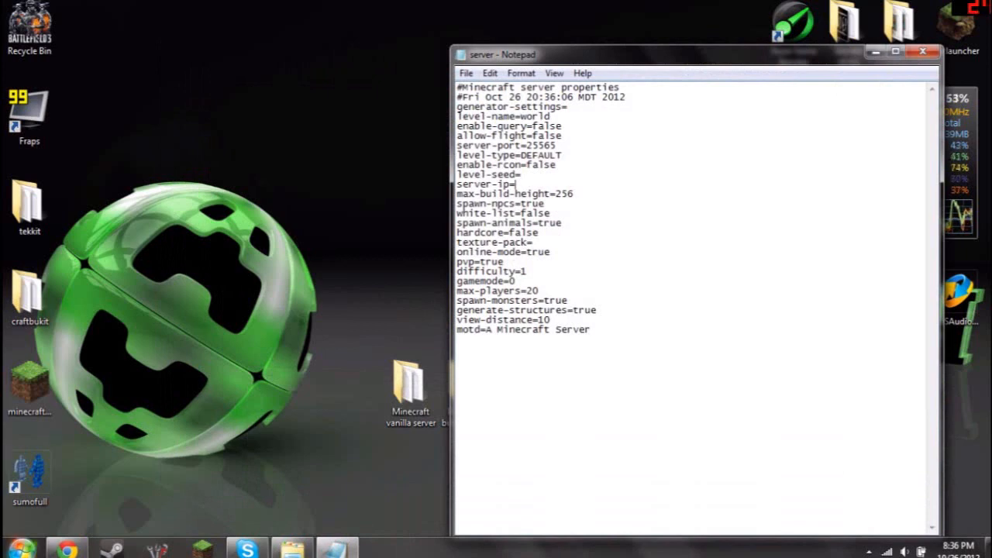
# Open a Command Prompt and run ipconfig to look up the IPv4 address of the wireless network connection
pyautogui.click(22, 548)
pyautogui.write('cmd')
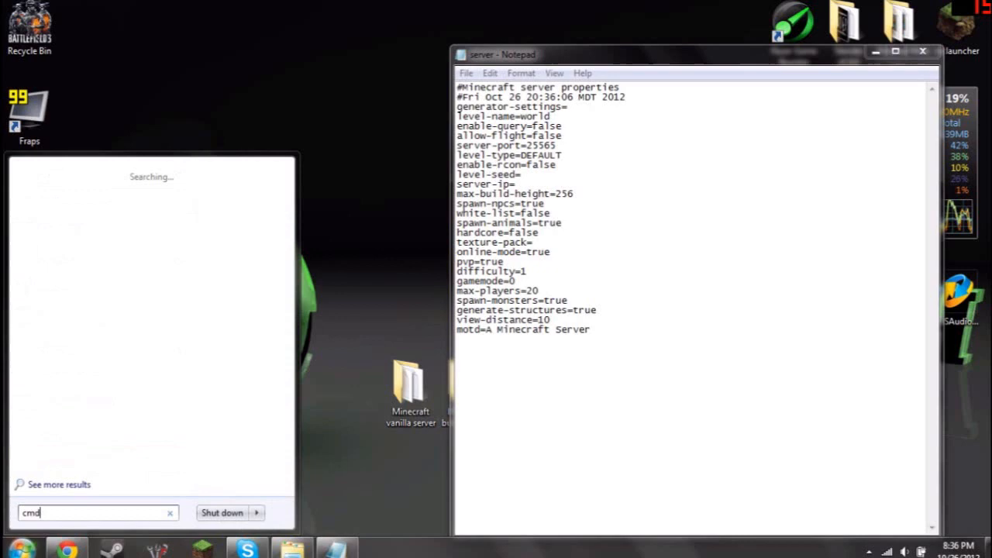
pyautogui.press('Return')
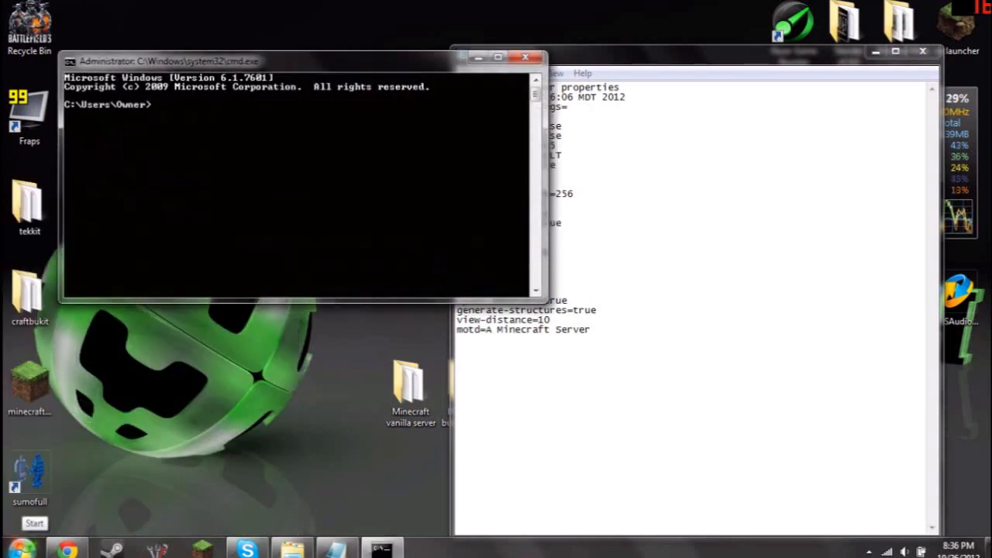
pyautogui.write('ipconfig')
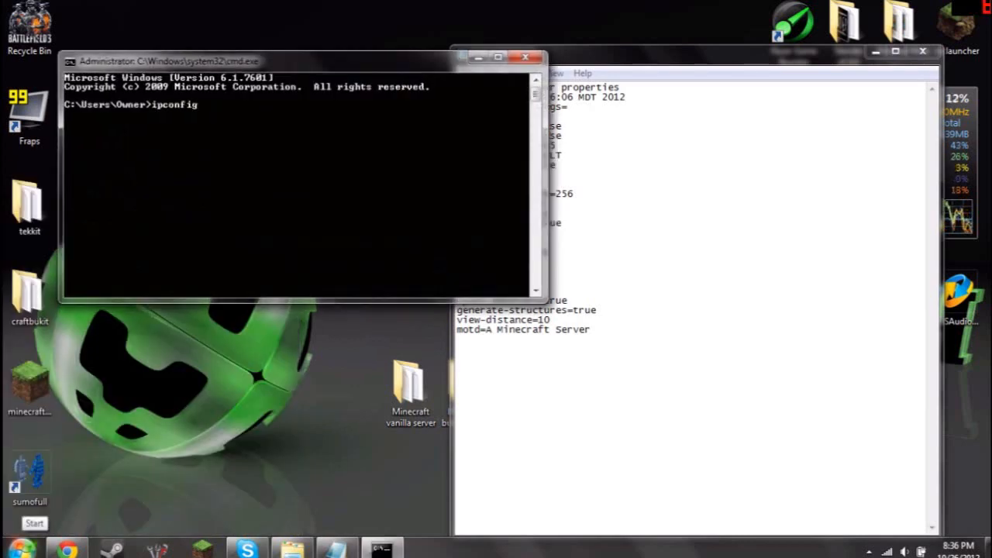
pyautogui.press('Return')
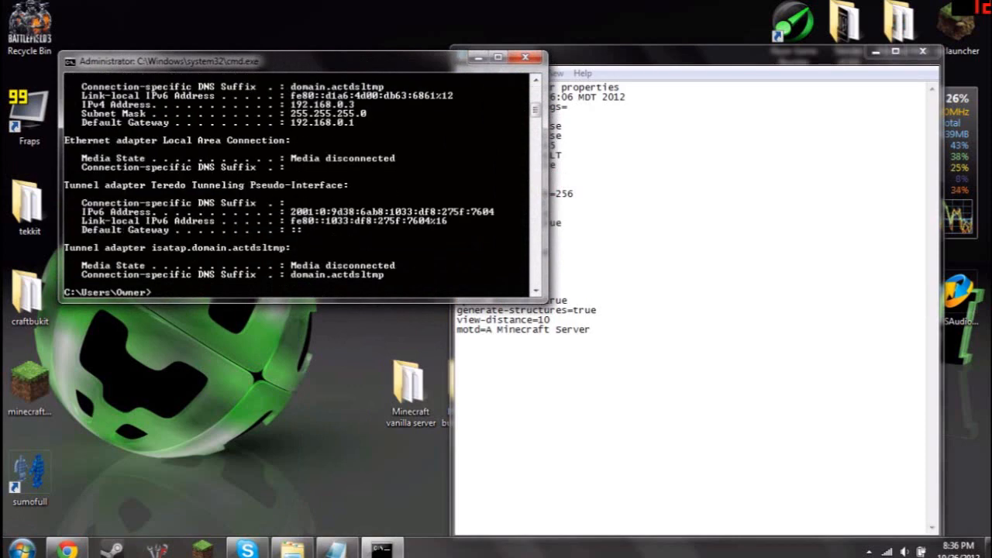
pyautogui.scroll(5, 297, 186)
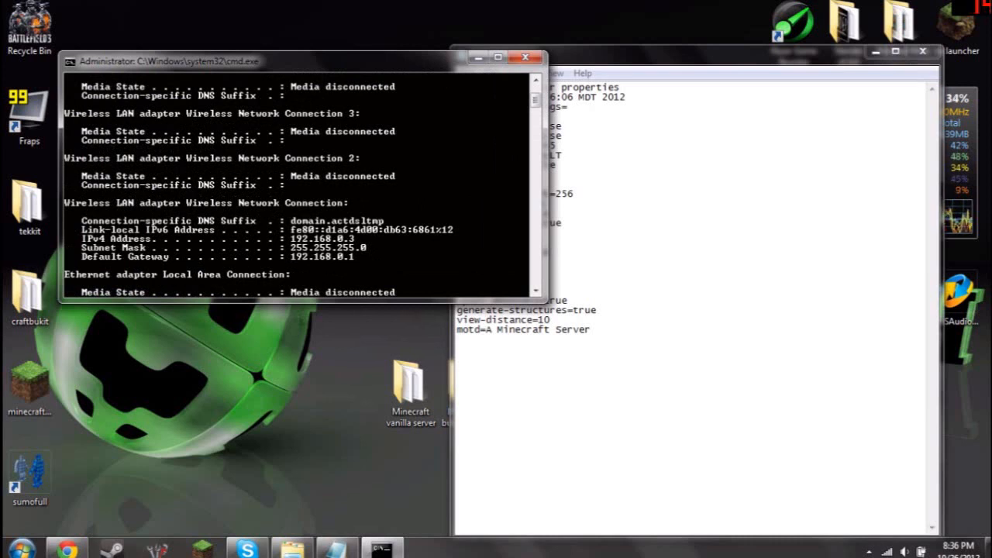
# Set server-ip to 192.168.0.3 and level-name to "my world" in the server properties in Notepad
pyautogui.click(574, 155)
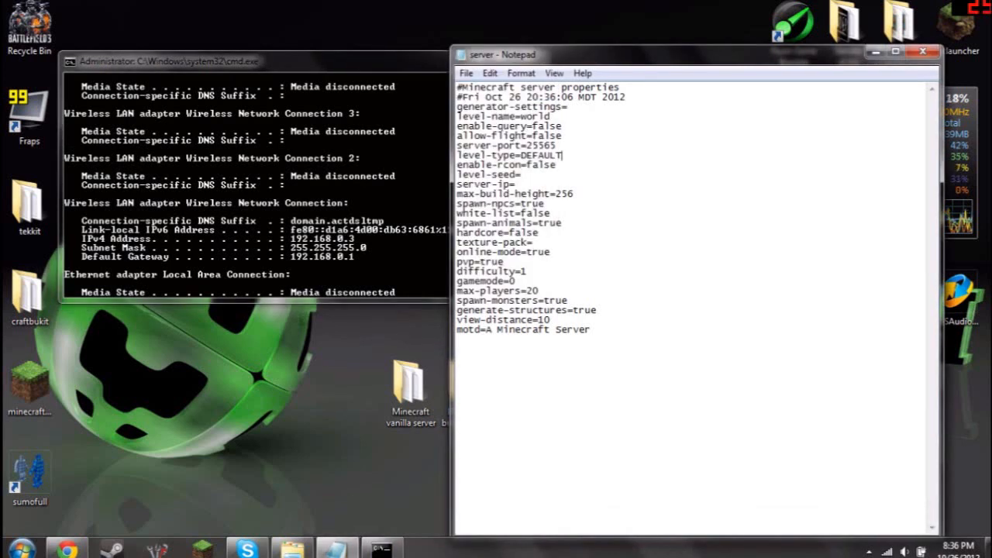
pyautogui.click(516, 185)
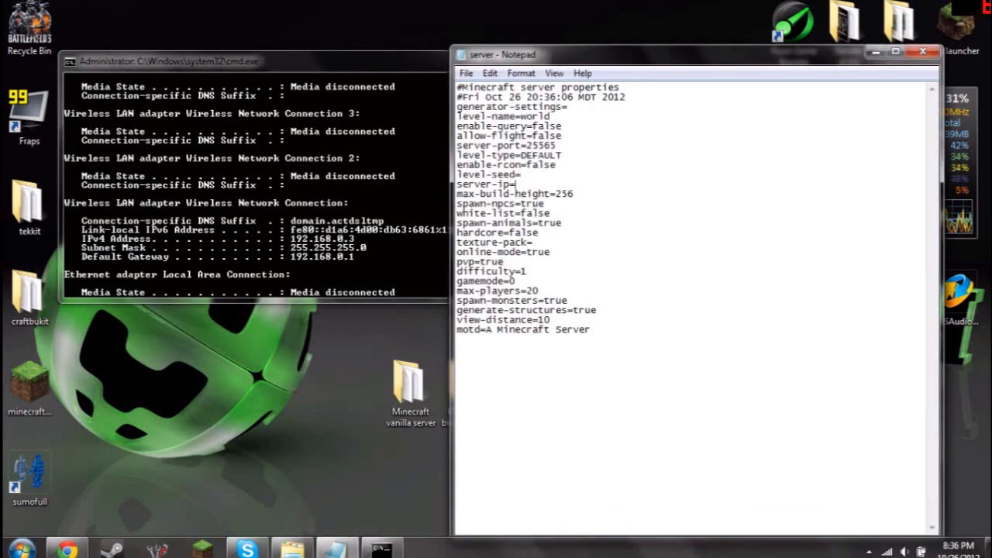
pyautogui.write('192')
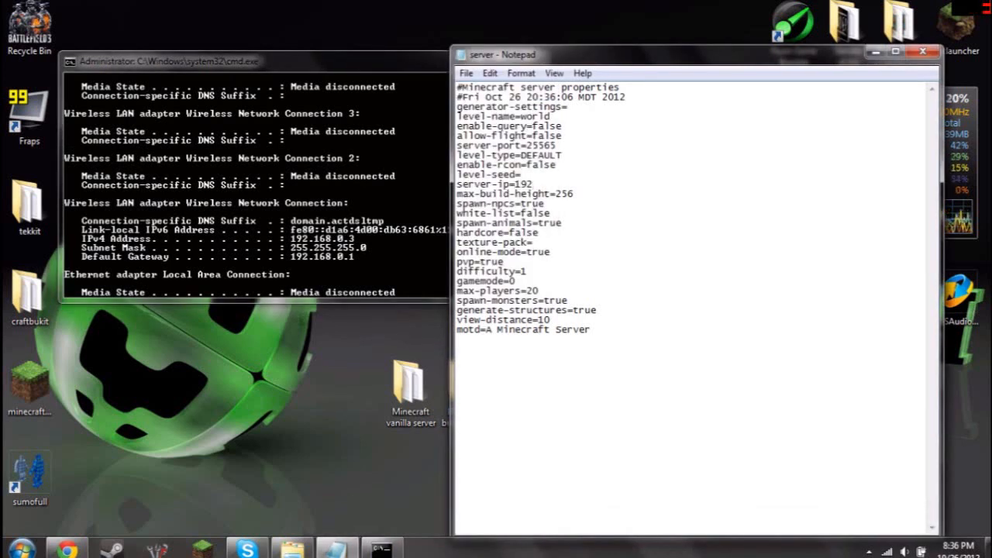
pyautogui.write('.168.0.3')
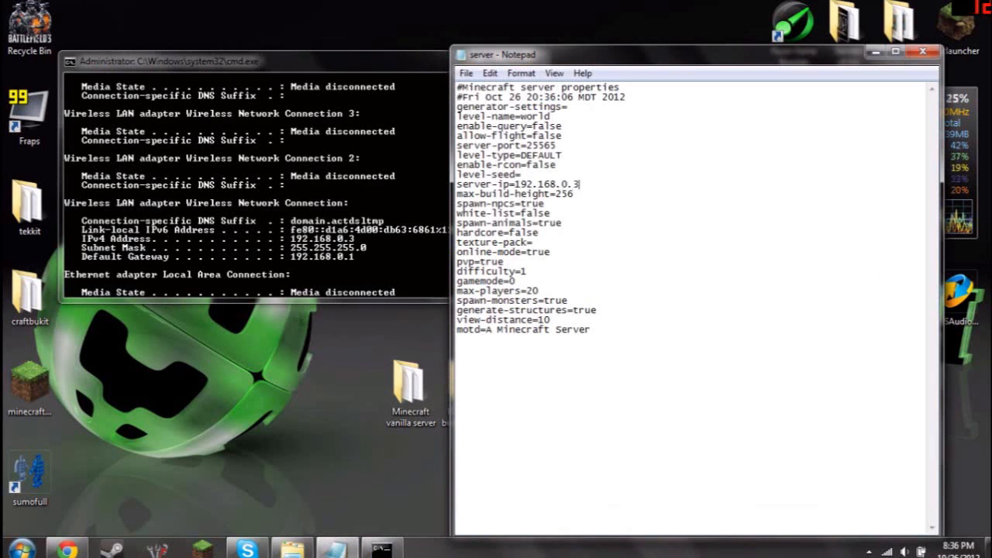
pyautogui.moveTo(550, 116); pyautogui.dragTo(521, 116)
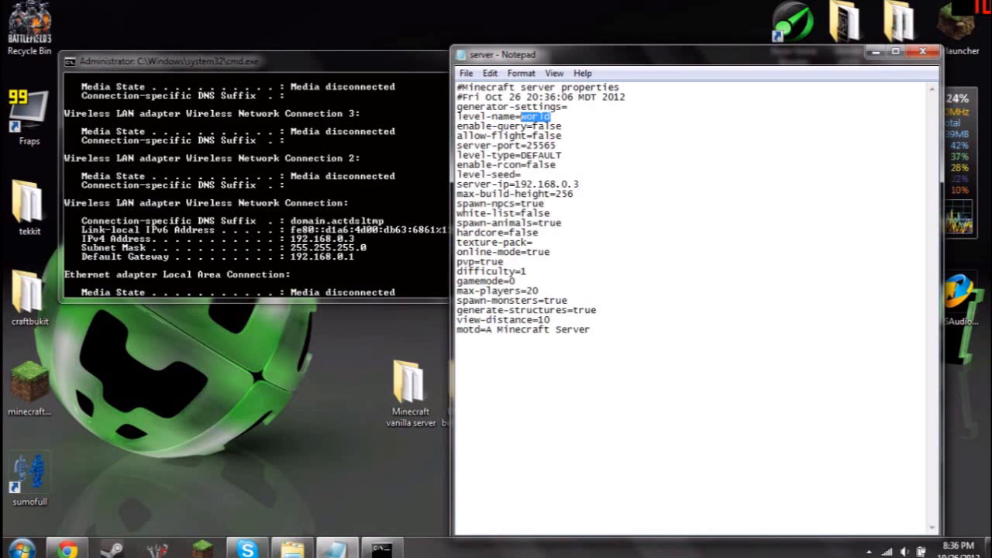
pyautogui.write('my world')
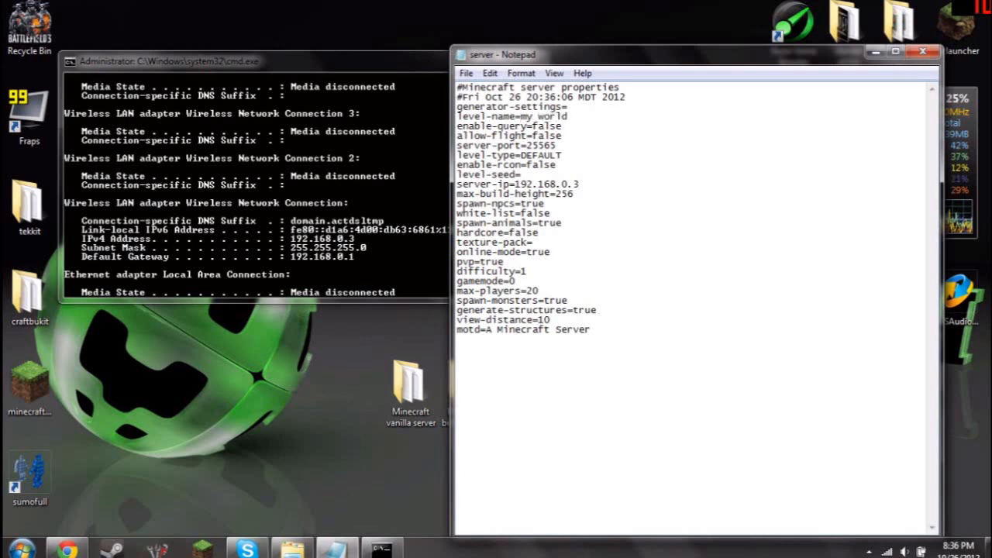
# Set level-seed to Epic_Moo in the server properties, save the changes and close the file
pyautogui.click(522, 175)
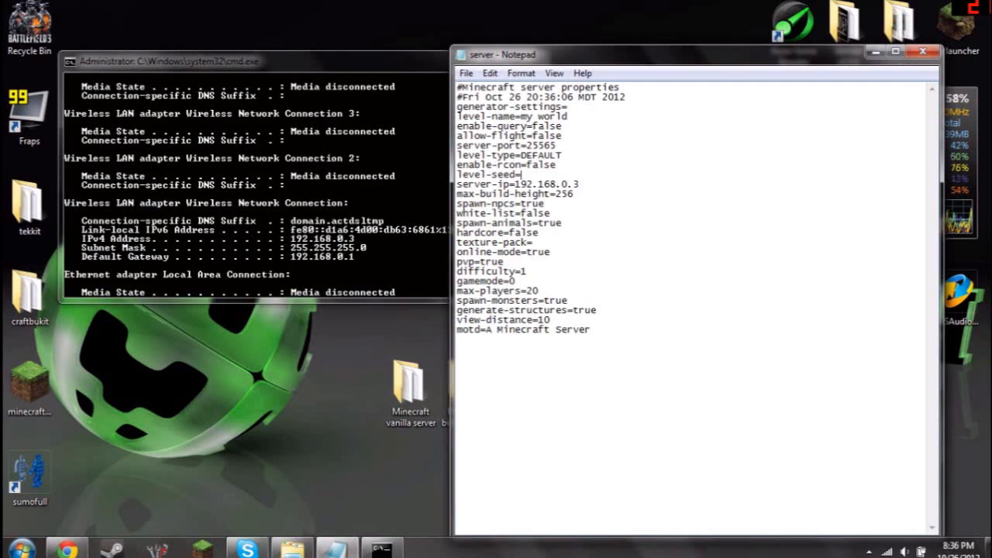
pyautogui.write('Ep')
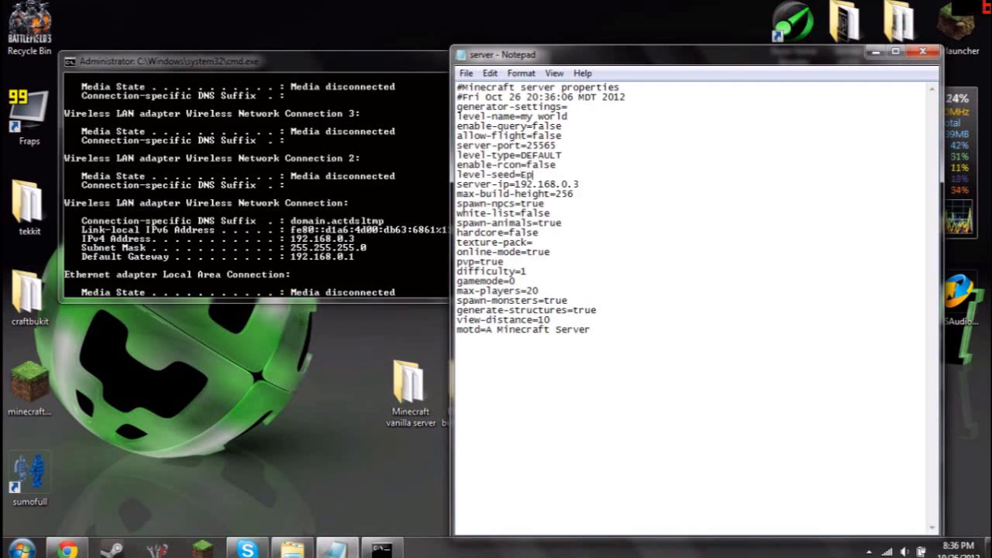
pyautogui.write('ic')
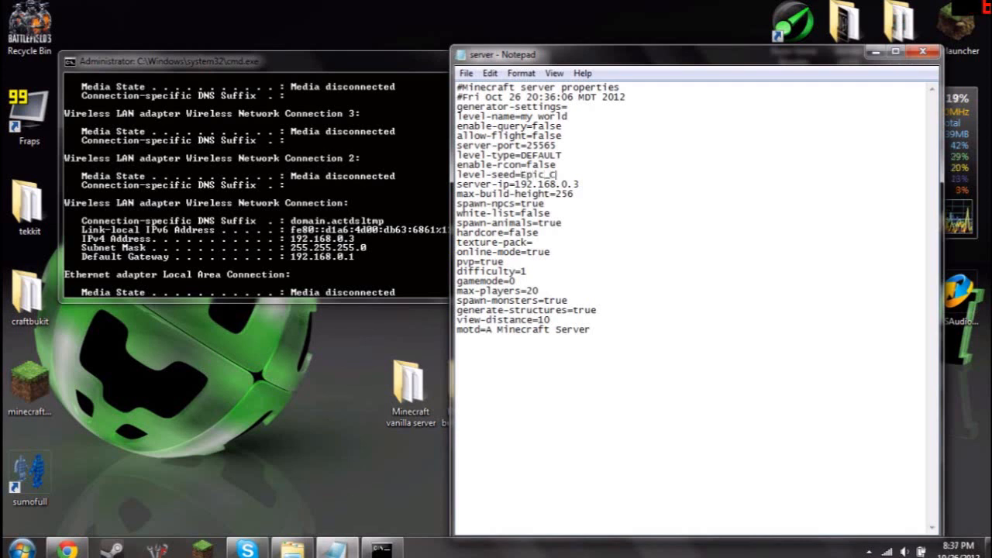
pyautogui.write('_C')
pyautogui.press('BackSpace')
pyautogui.write('Moo')
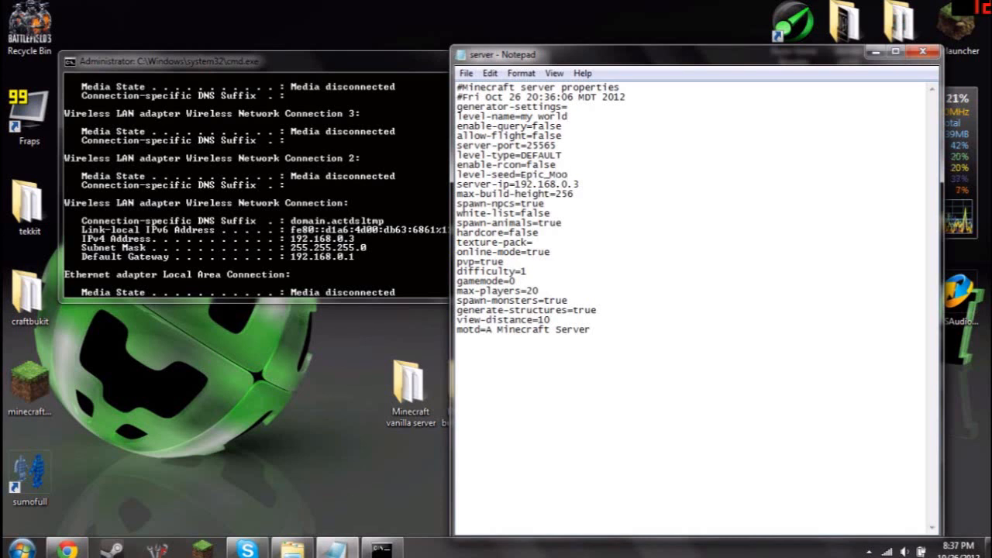
pyautogui.moveTo(555, 358)
pyautogui.mouseDown()
pyautogui.moveTo(533, 136)
pyautogui.moveTo(542, 353)
pyautogui.mouseUp()
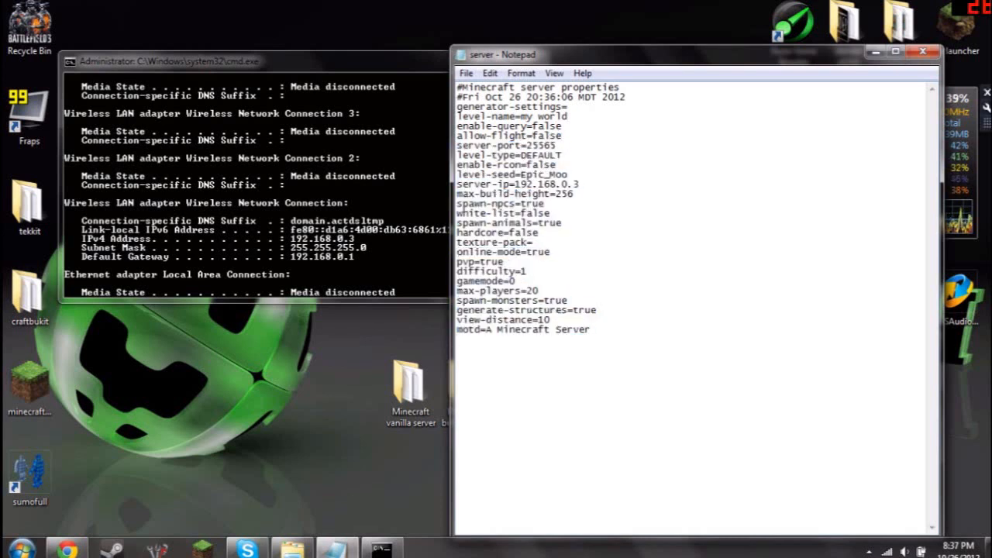
pyautogui.click(922, 51)
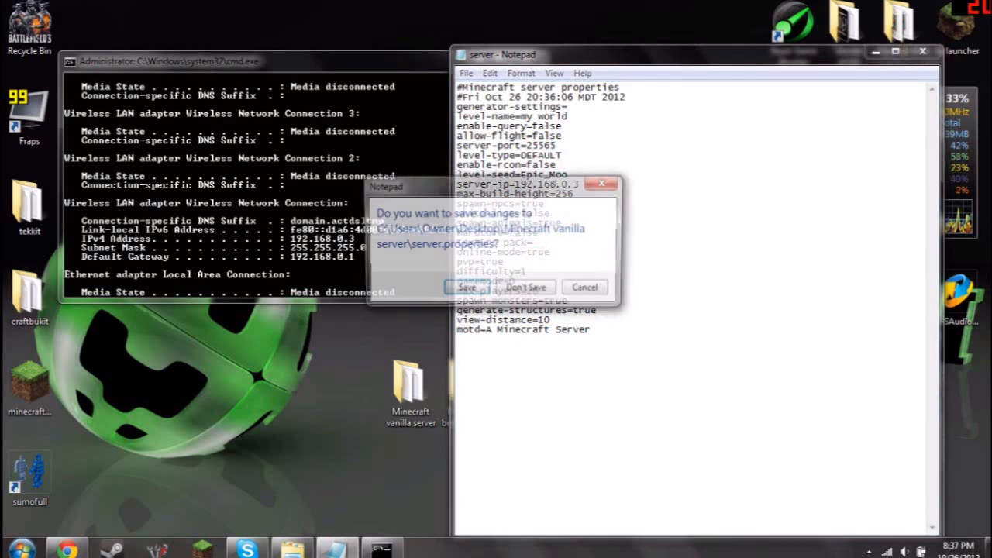
pyautogui.press('Return')
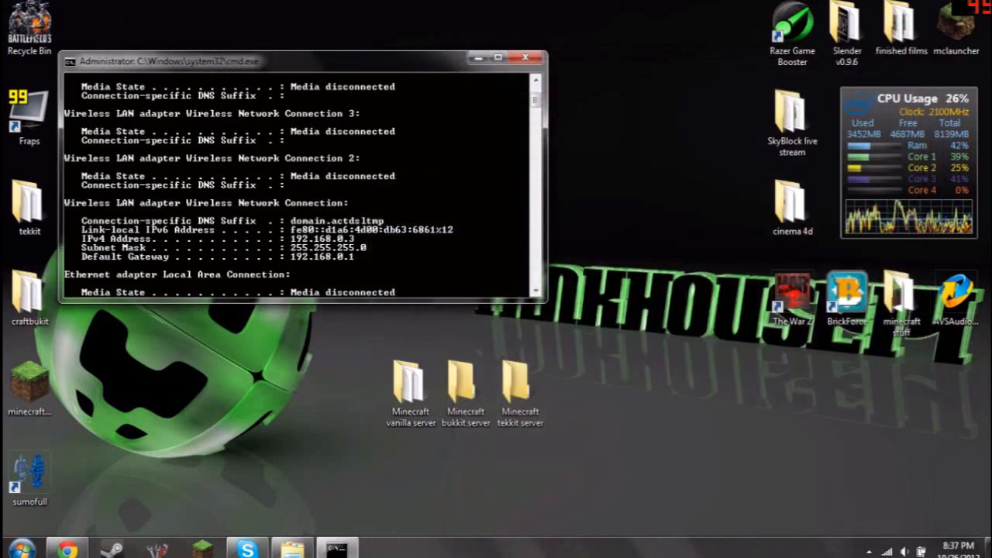
# Close the Command Prompt, run the start batch file from the vanilla server folder and minimize its console window
pyautogui.click(525, 57)
pyautogui.click(292, 549)
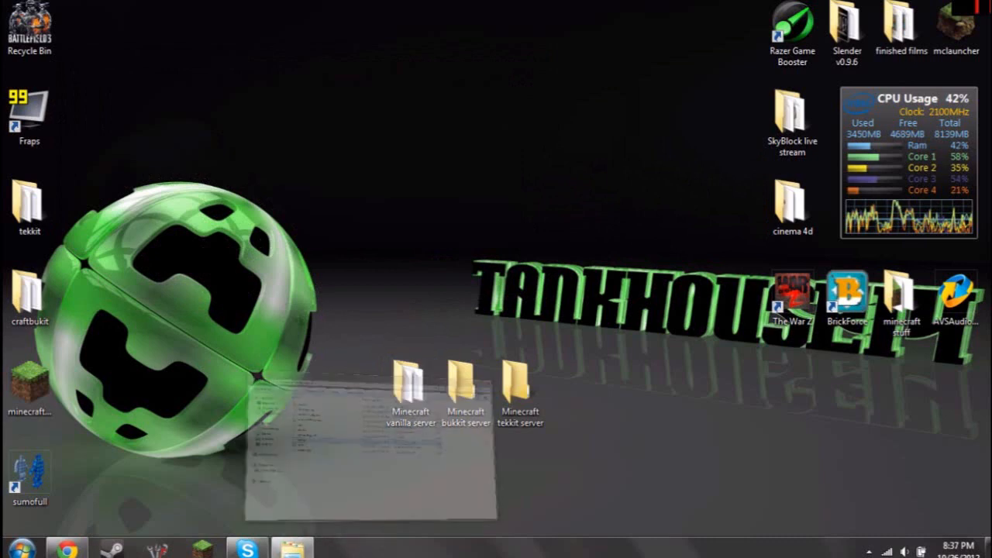
pyautogui.doubleClick(304, 266)
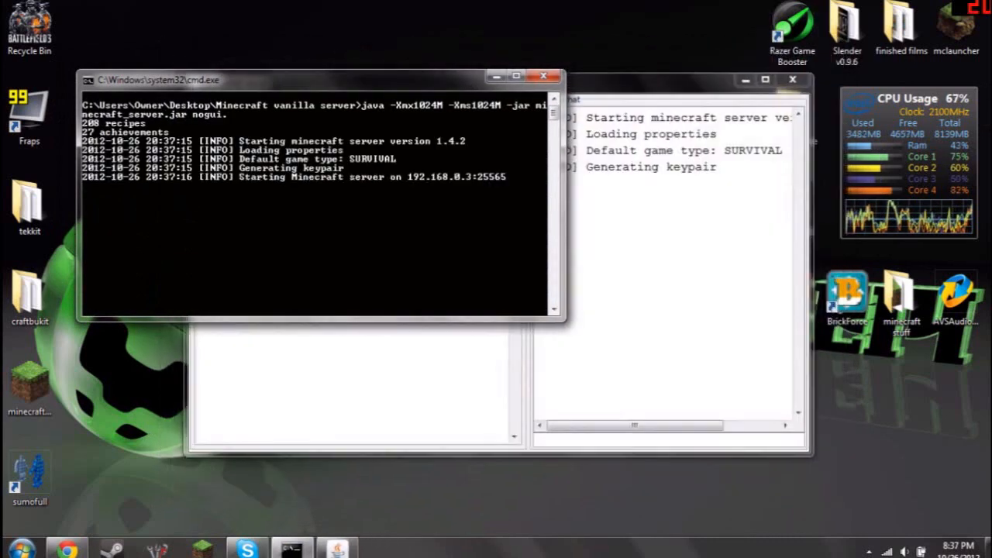
pyautogui.click(496, 76)
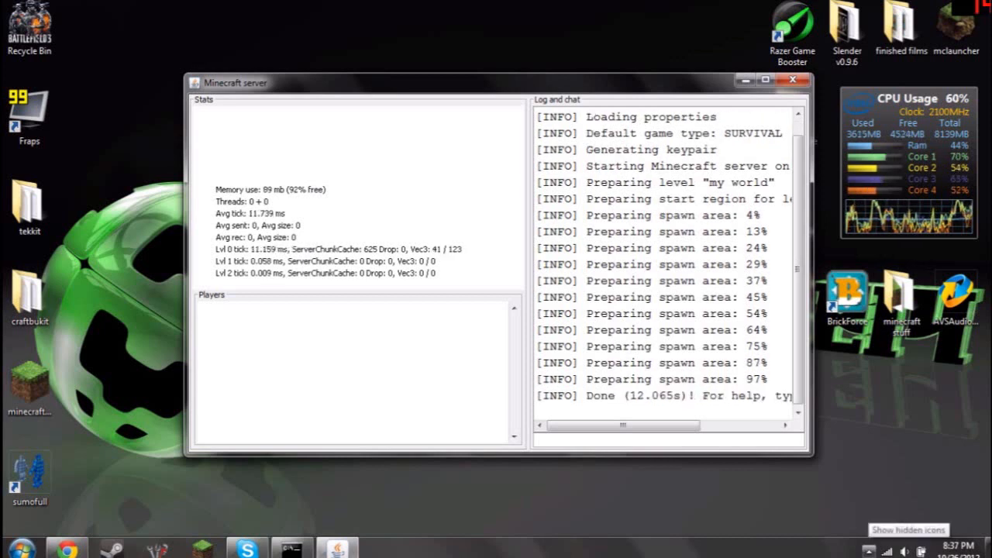
# Enable the ESET Smart Security 5 firewall from its notification area icon
pyautogui.click(868, 550)
pyautogui.rightClick(902, 451)
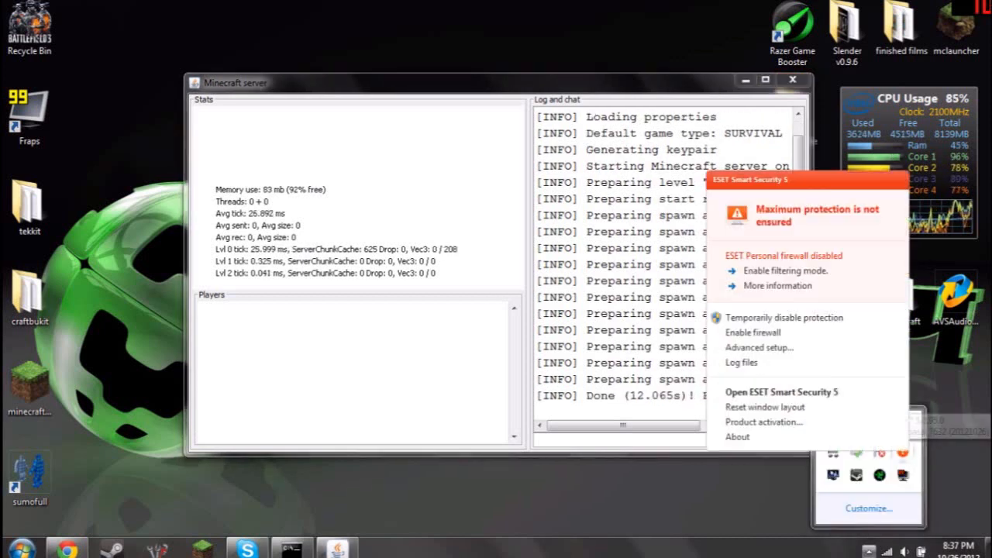
pyautogui.press('Escape')
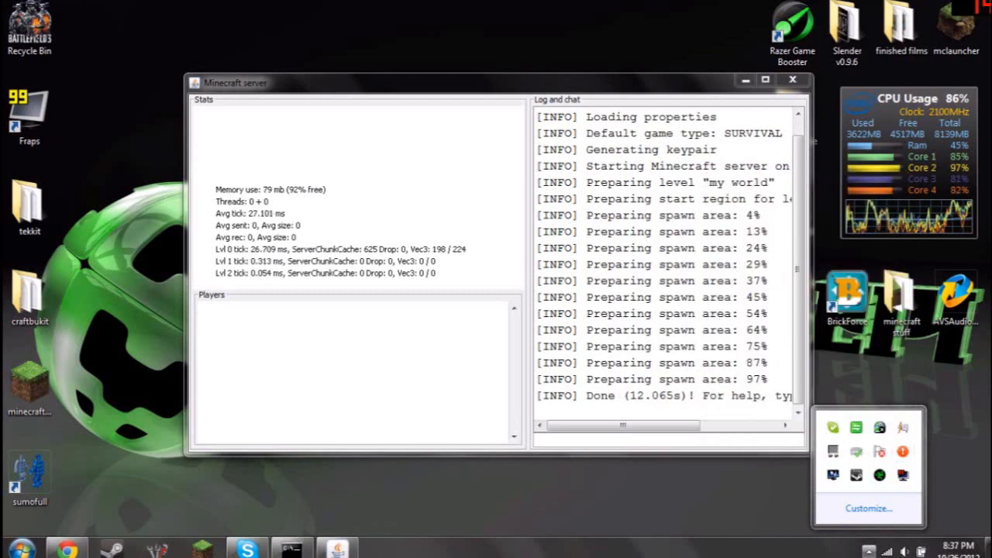
pyautogui.click(868, 551)
pyautogui.click(869, 551)
pyautogui.rightClick(905, 451)
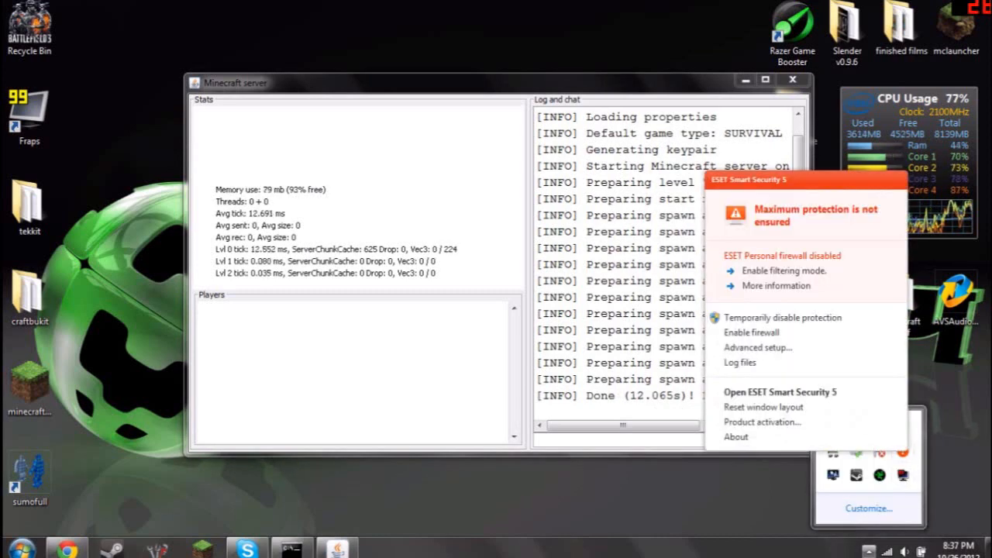
pyautogui.click(752, 332)
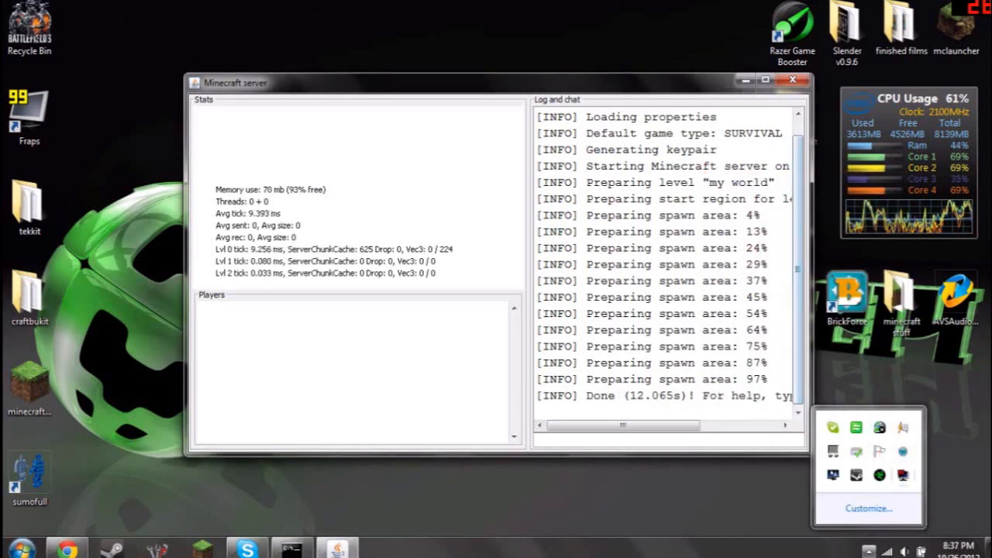
# Temporarily disable ESET Smart Security protection with the time interval set to Until next restart
pyautogui.rightClick(903, 451)
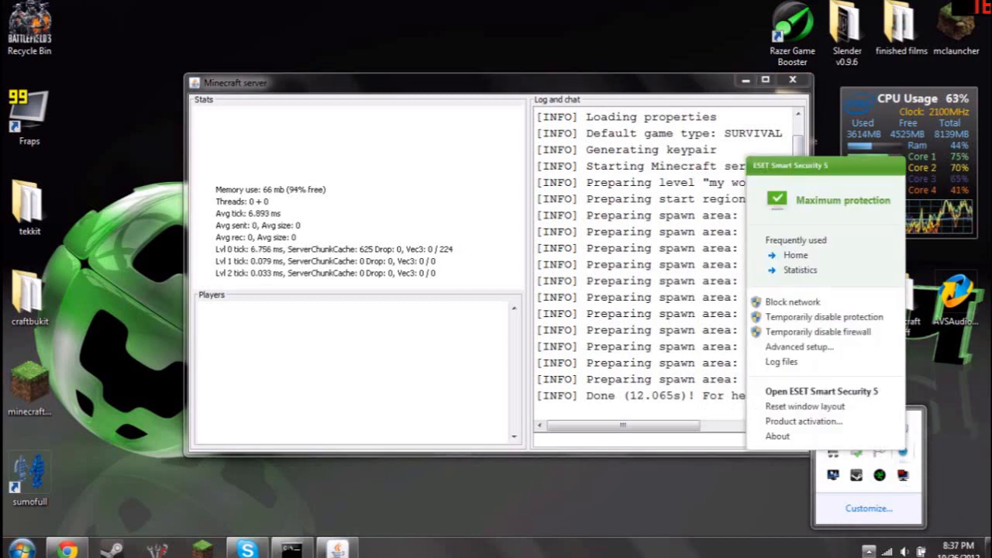
pyautogui.click(824, 317)
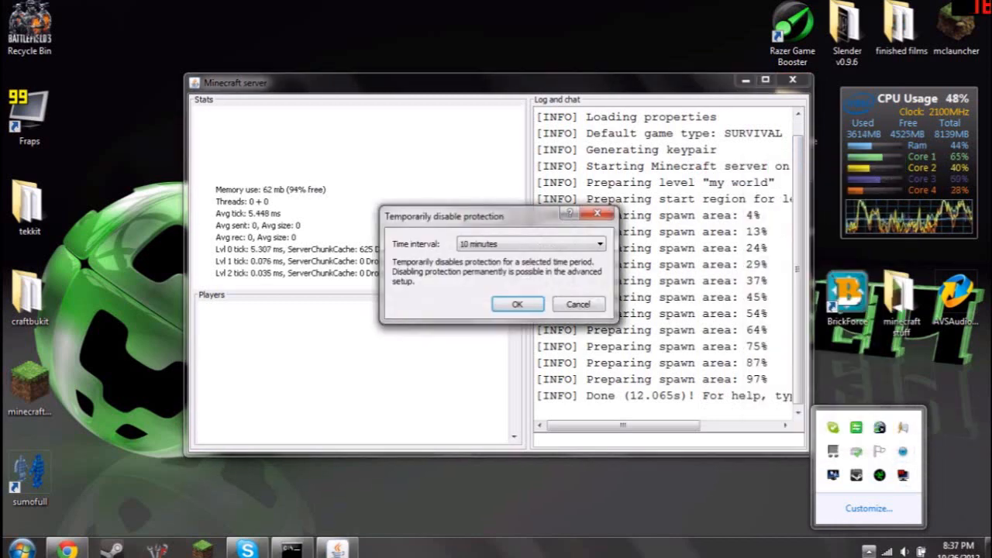
pyautogui.click(532, 244)
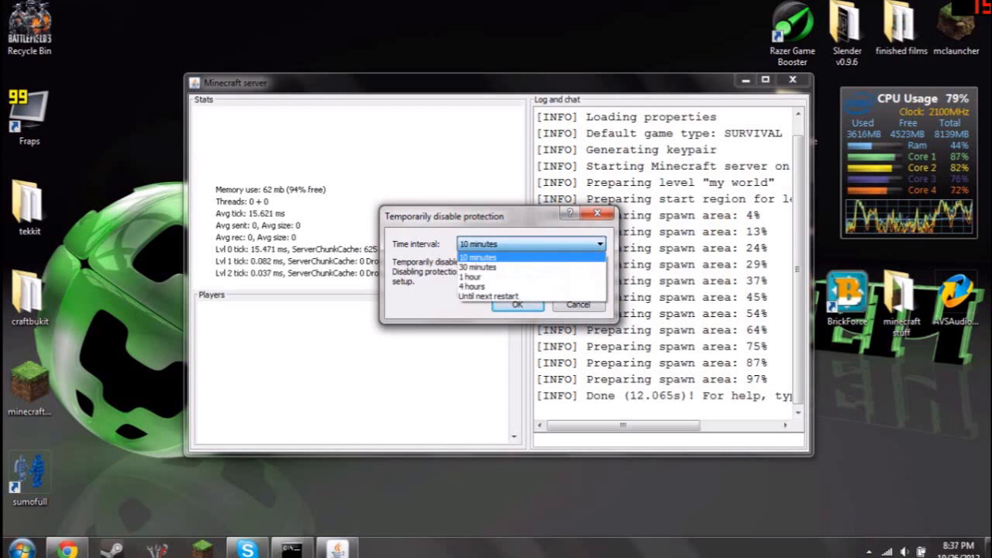
pyautogui.click(488, 296)
pyautogui.click(517, 304)
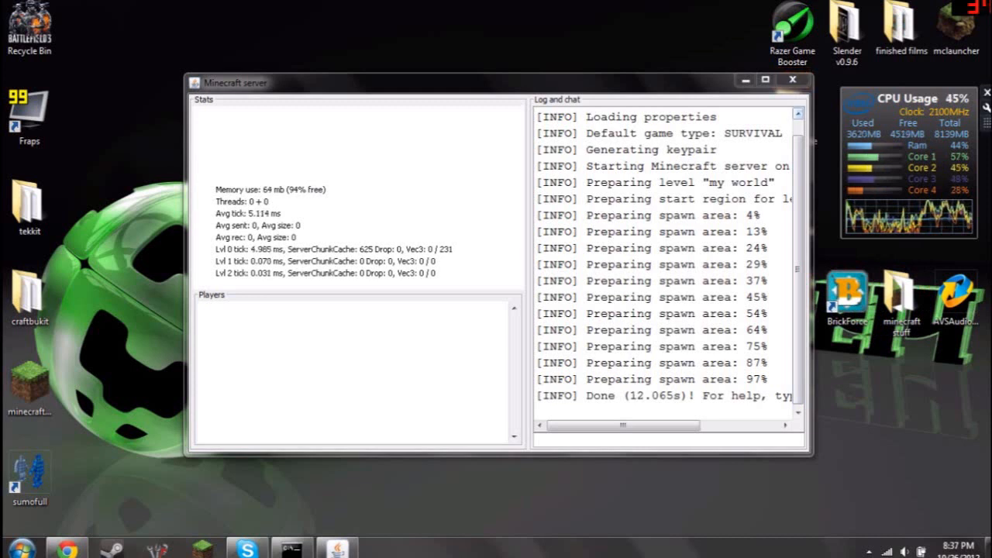
pyautogui.click(868, 551)
pyautogui.click(868, 552)
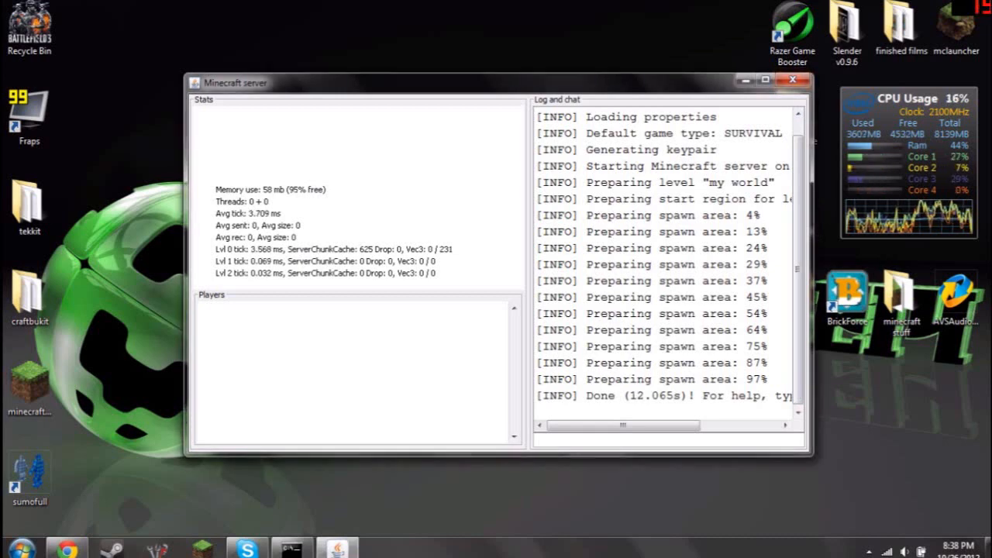
# Close the Minecraft server and move the Minecraft vanilla server folder to an empty spot near the desktop's upper edge
pyautogui.click(792, 80)
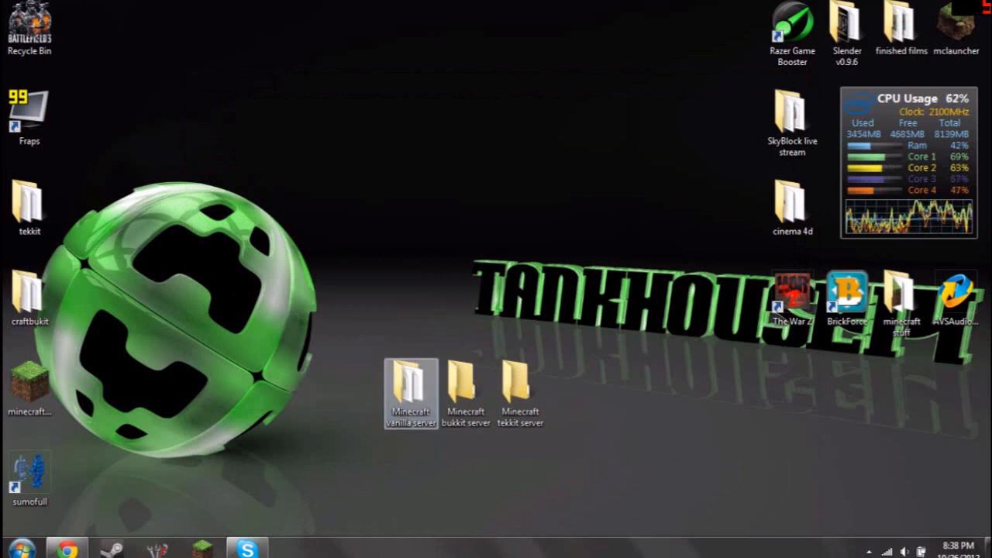
pyautogui.moveTo(408, 384); pyautogui.dragTo(245, 29)
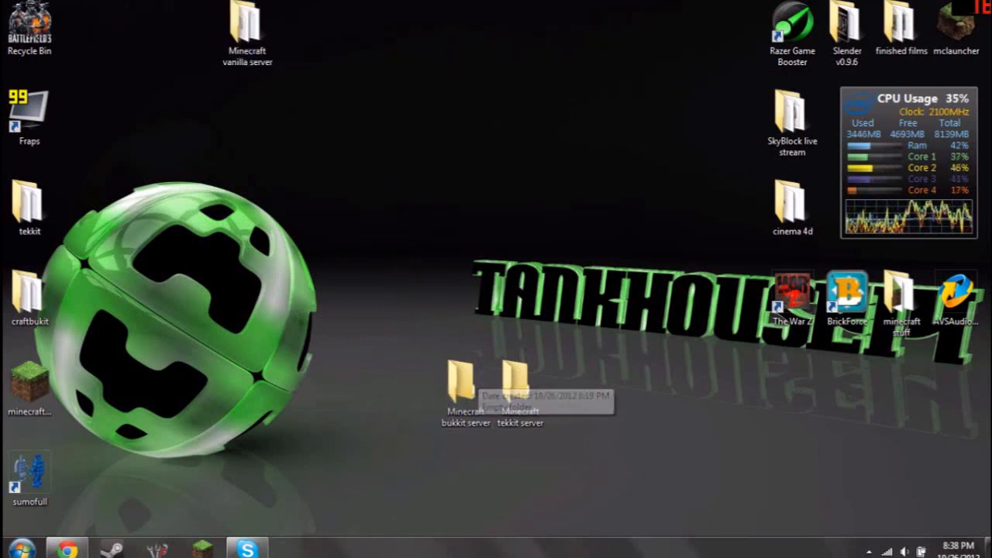
pyautogui.click(22, 550)
pyautogui.click(22, 549)
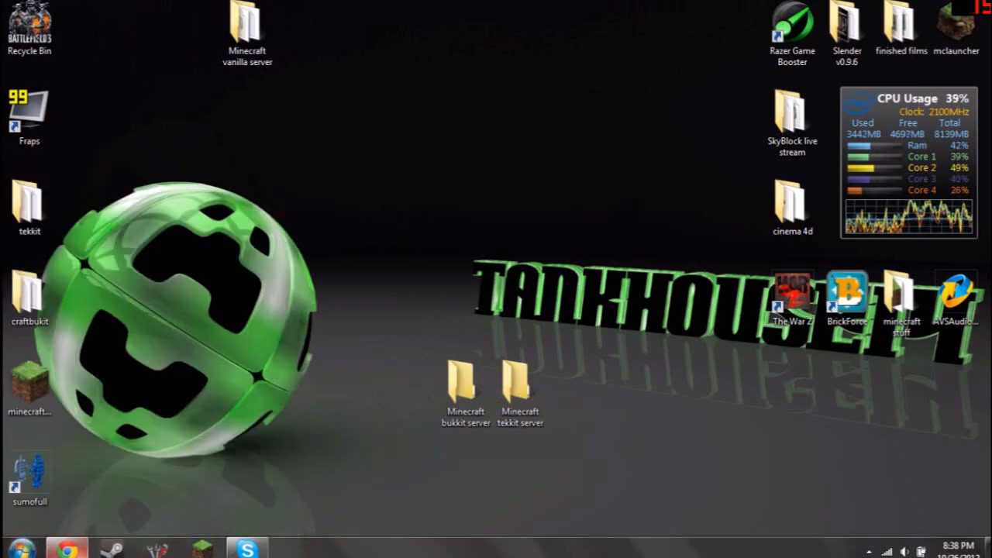
# Switch to Chrome's Bukkit page, open the CraftBukkit 1.3.2-R2.0 recommended build and download its jar file
pyautogui.click(67, 549)
pyautogui.hotkey('ctrl', 'Tab')
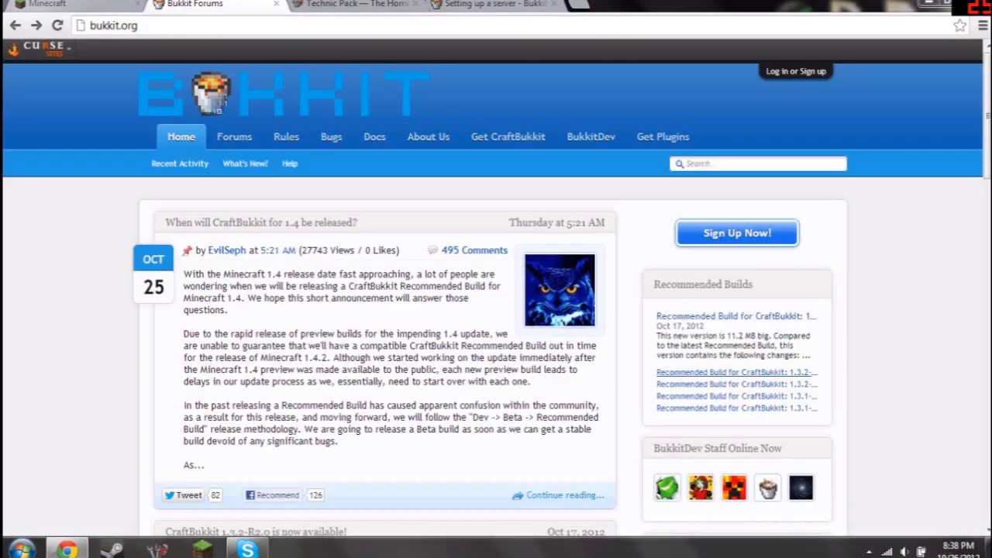
pyautogui.moveTo(138, 26)
pyautogui.mouseDown()
pyautogui.moveTo(90, 26)
pyautogui.moveTo(139, 26)
pyautogui.mouseUp()
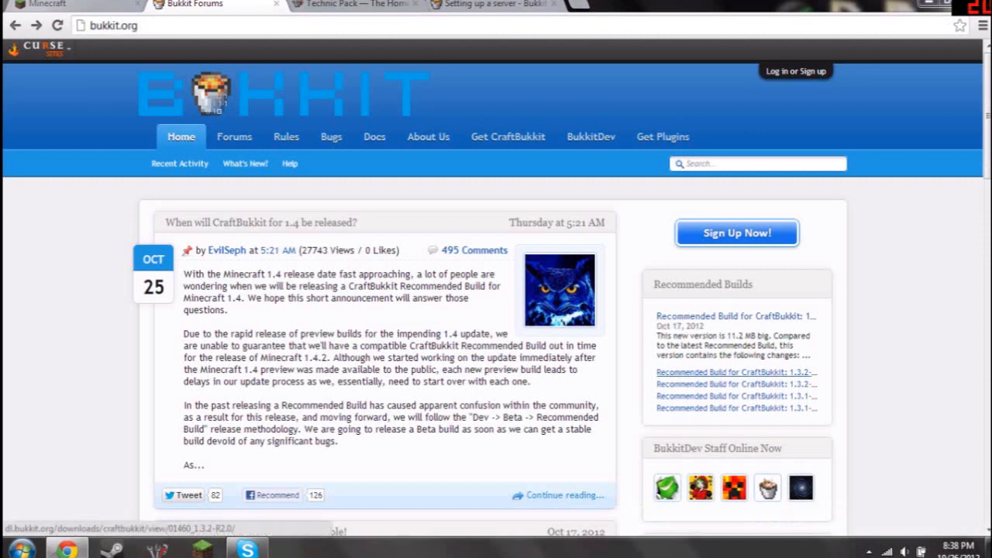
pyautogui.click(736, 372)
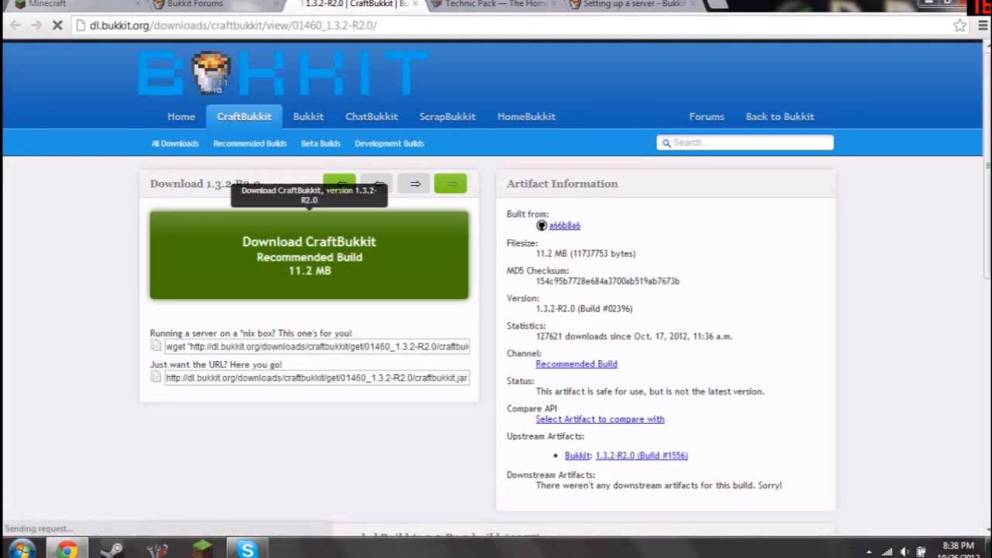
pyautogui.click(261, 522)
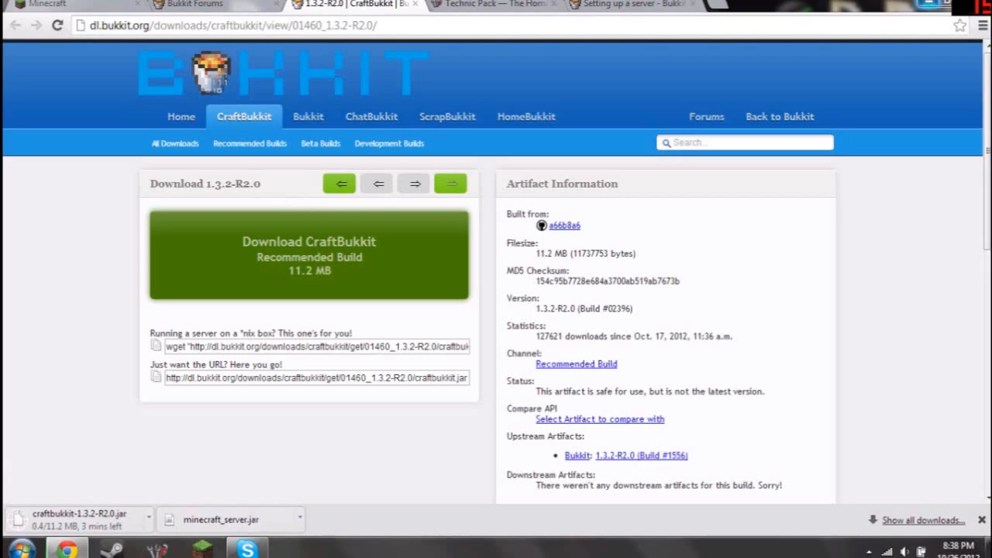
# Minimize the browser and open the minecraft server files folder in Downloads
pyautogui.click(928, 3)
pyautogui.click(21, 550)
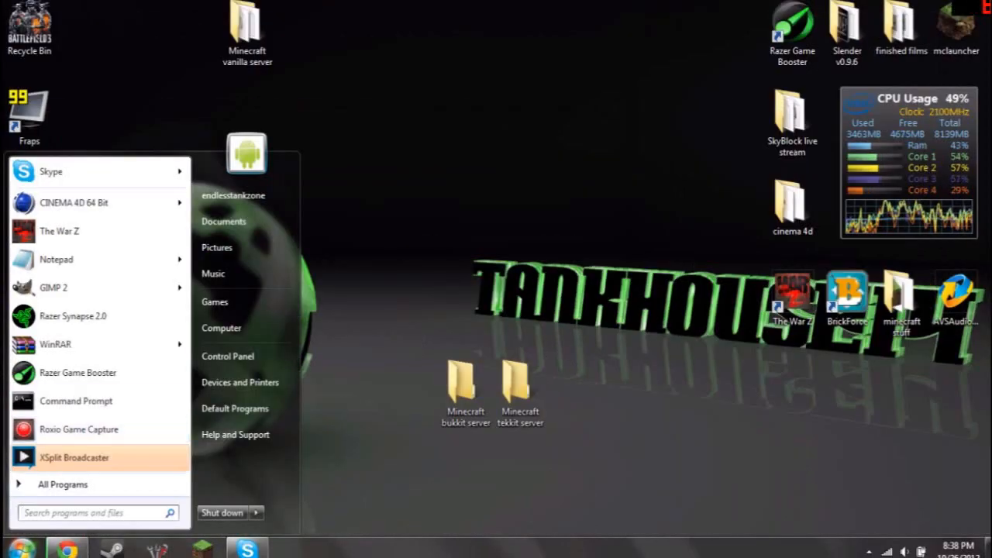
pyautogui.click(224, 222)
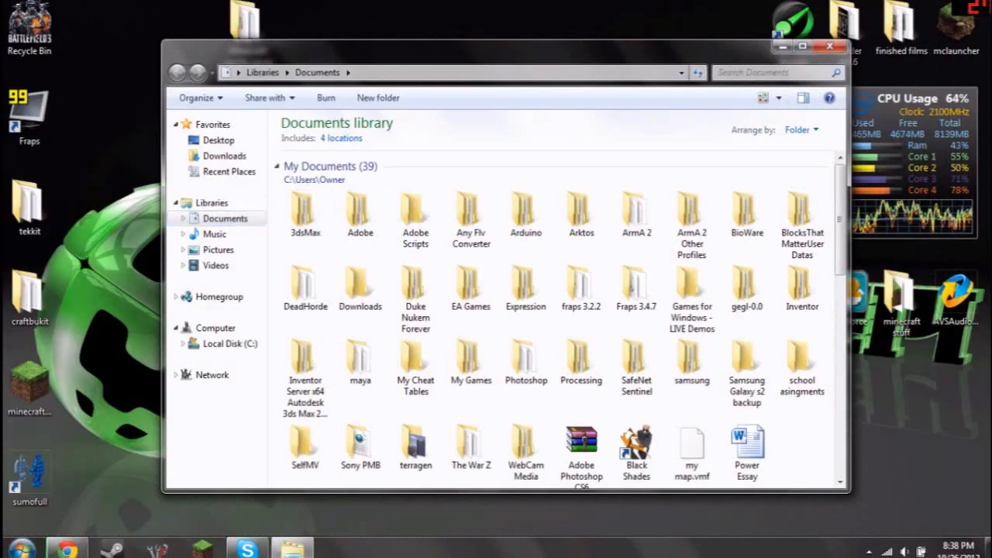
pyautogui.click(224, 156)
pyautogui.click(336, 141)
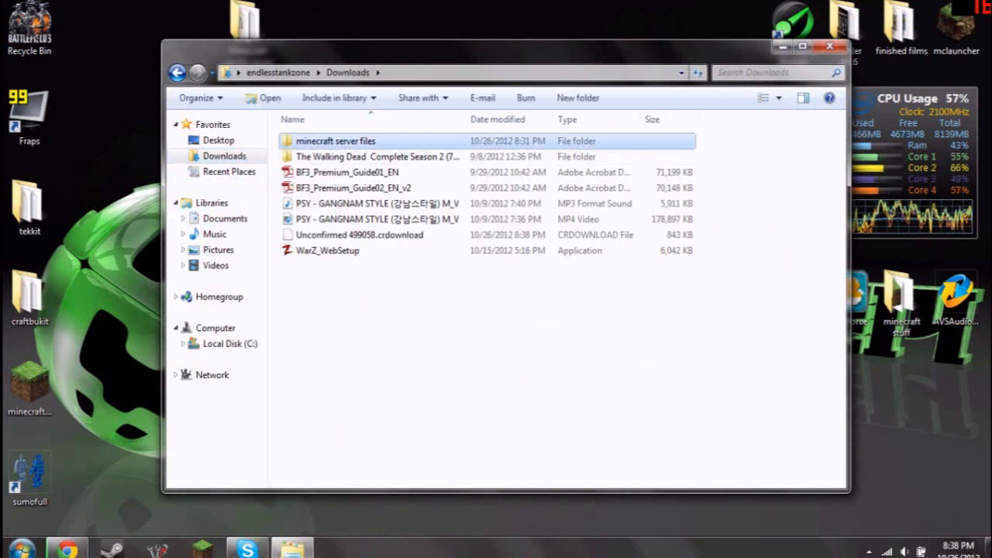
pyautogui.doubleClick(336, 141)
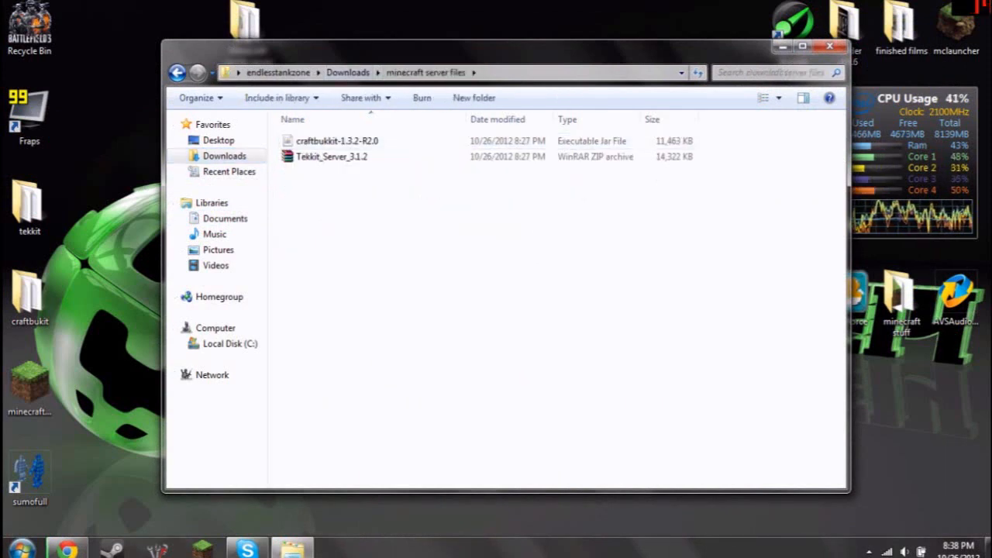
# Move craftbukkit-1.3.2-R2.0 into the Minecraft bukkit server folder on the desktop and close the minecraft server files window
pyautogui.moveTo(362, 53); pyautogui.dragTo(856, 51)
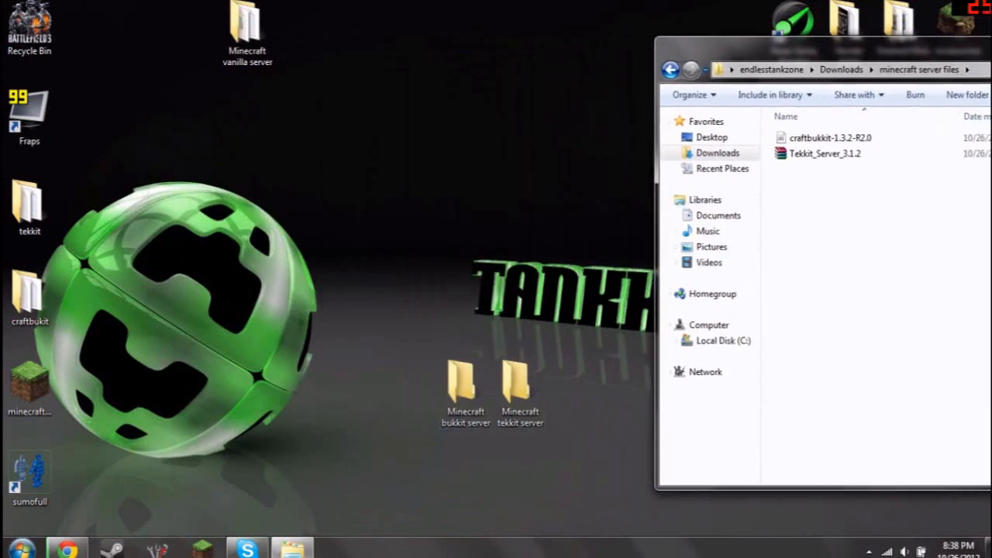
pyautogui.click(465, 391)
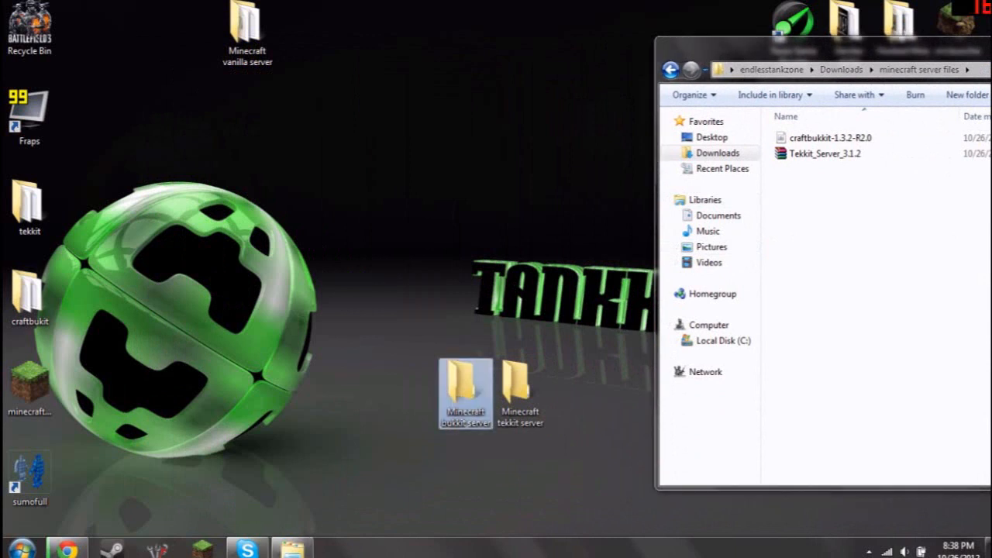
pyautogui.click(837, 225)
pyautogui.moveTo(829, 138); pyautogui.dragTo(461, 387)
pyautogui.moveTo(829, 49); pyautogui.dragTo(494, 65)
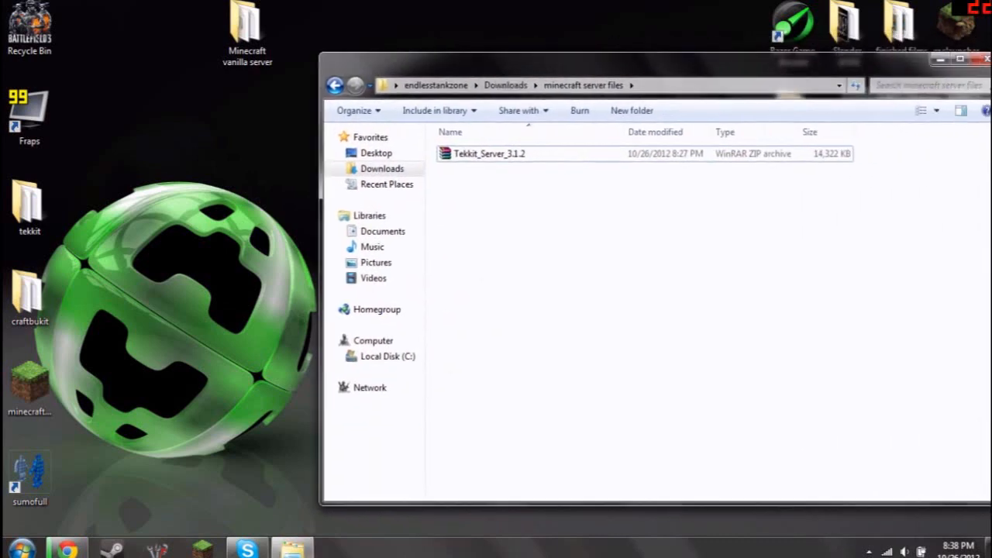
pyautogui.click(985, 58)
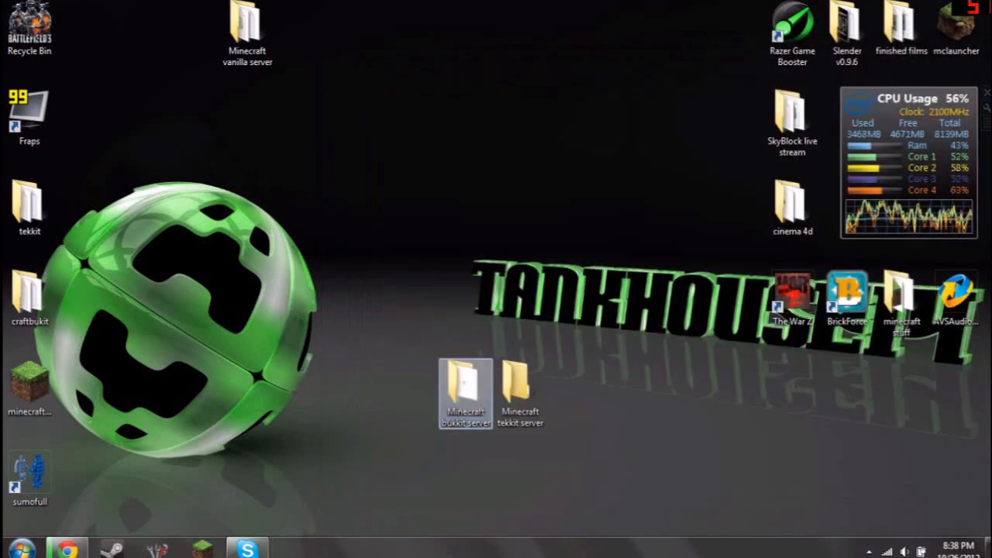
# Create a text document named start in the desktop's Minecraft bukkit server folder and open it in Notepad
pyautogui.doubleClick(461, 391)
pyautogui.rightClick(490, 303)
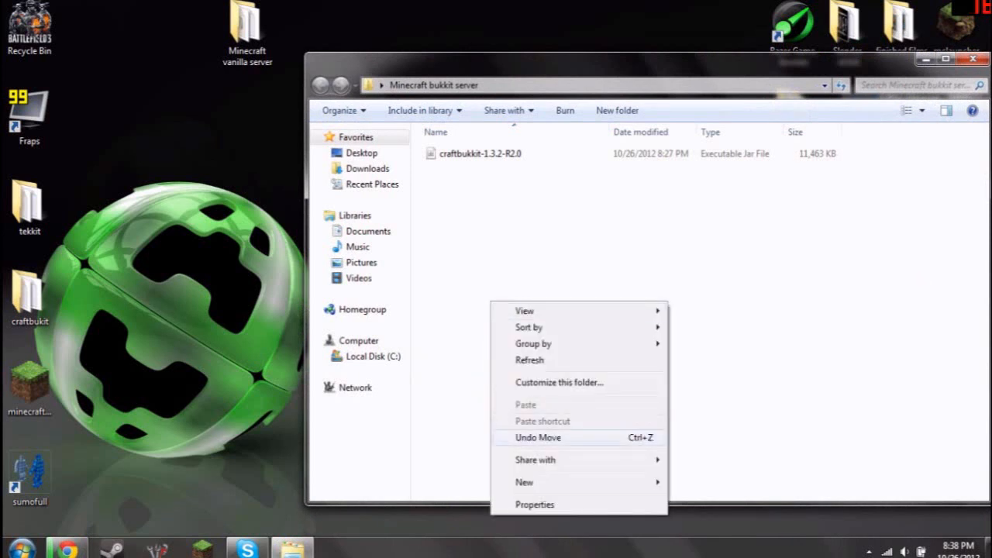
pyautogui.moveTo(535, 482)
pyautogui.click(718, 432)
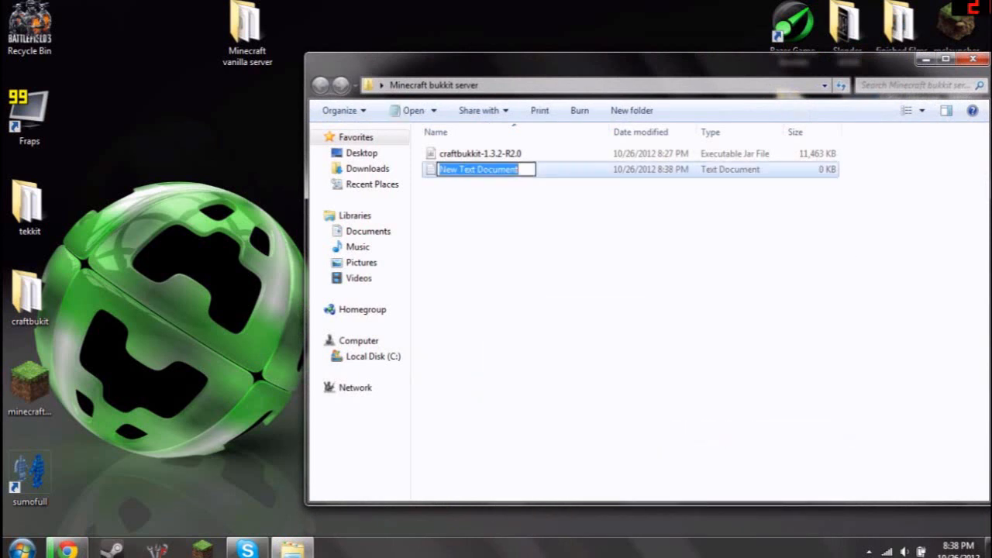
pyautogui.write('s')
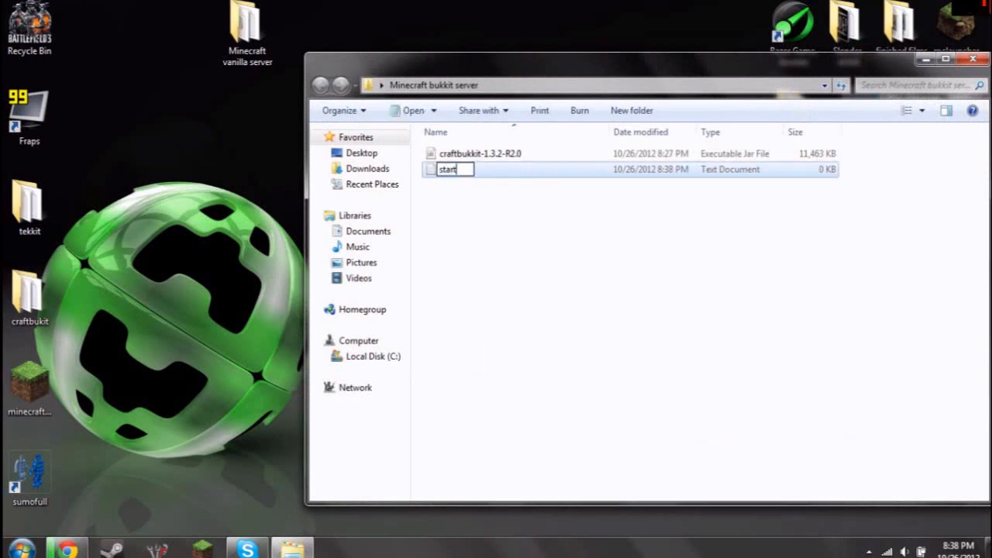
pyautogui.write('tart')
pyautogui.press('Return')
pyautogui.press('Return')
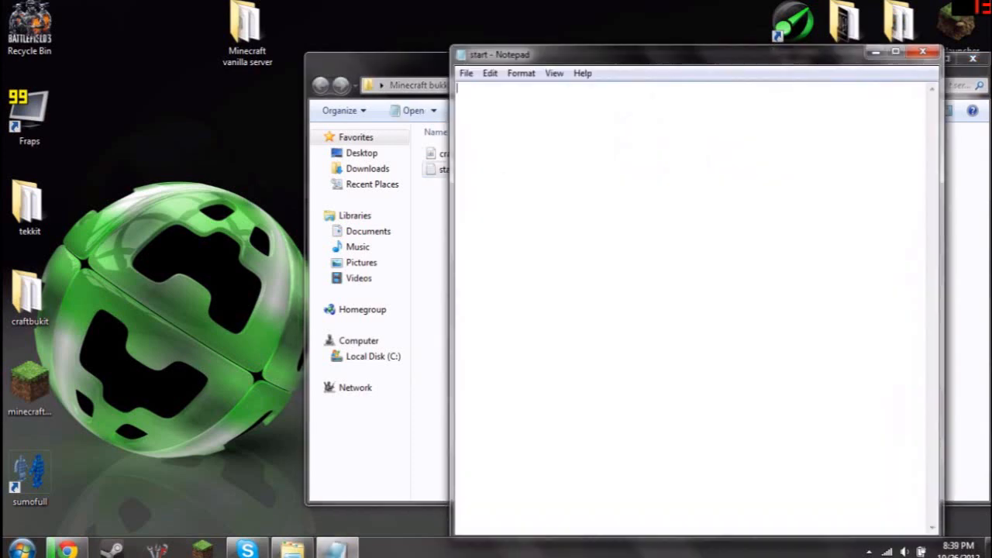
# Copy the Windows java launch command and PAUSE line from Chrome's Bukkit wiki page and paste them into the start document
pyautogui.click(67, 550)
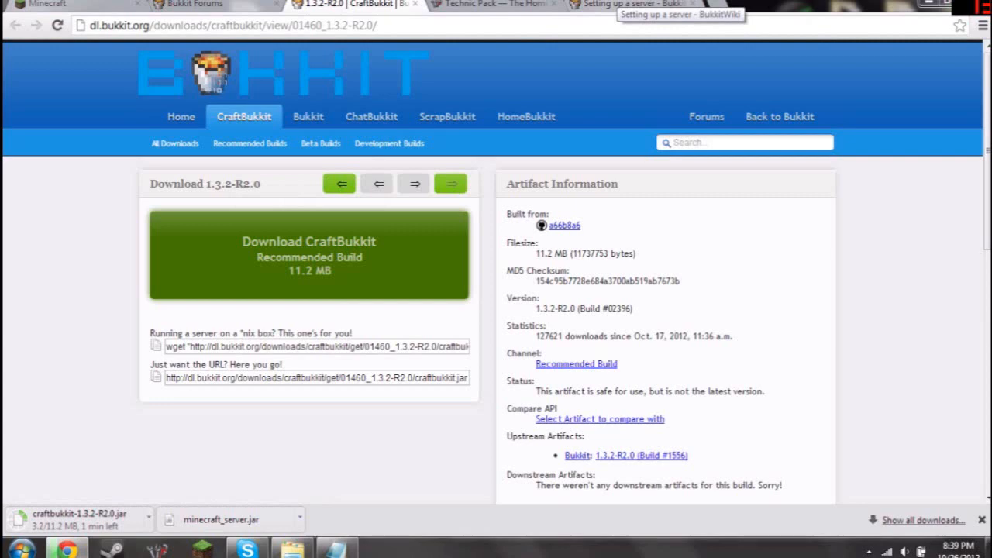
pyautogui.click(630, 4)
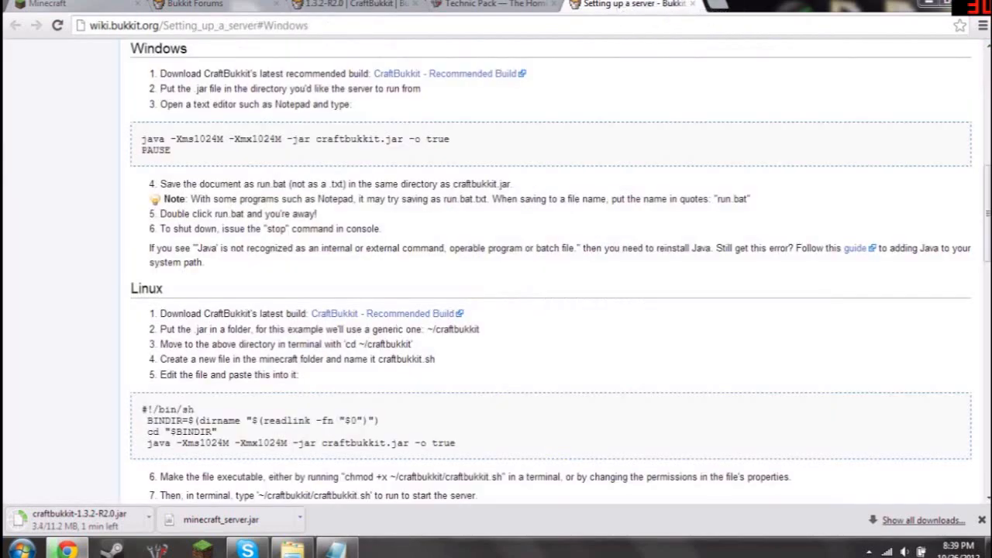
pyautogui.moveTo(172, 151); pyautogui.dragTo(141, 138)
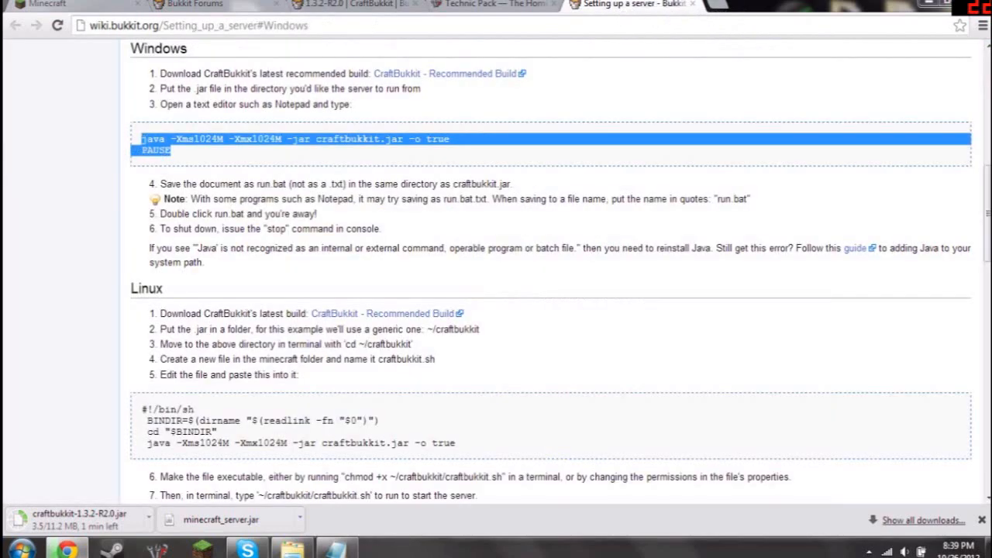
pyautogui.rightClick(168, 137)
pyautogui.click(200, 145)
pyautogui.click(928, 3)
pyautogui.rightClick(559, 289)
pyautogui.click(593, 354)
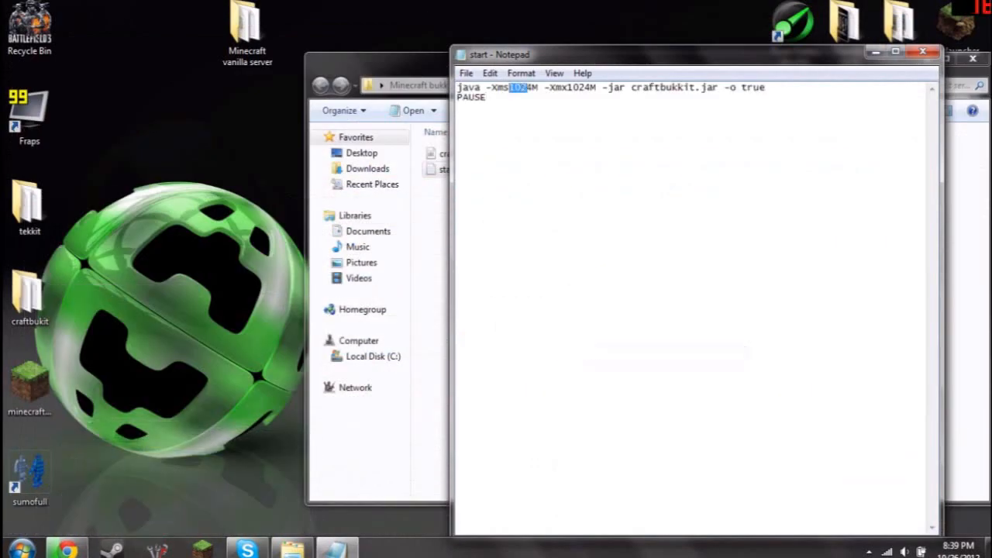
pyautogui.moveTo(562, 88); pyautogui.dragTo(591, 87)
pyautogui.click(488, 98)
pyautogui.moveTo(710, 64); pyautogui.dragTo(800, 71)
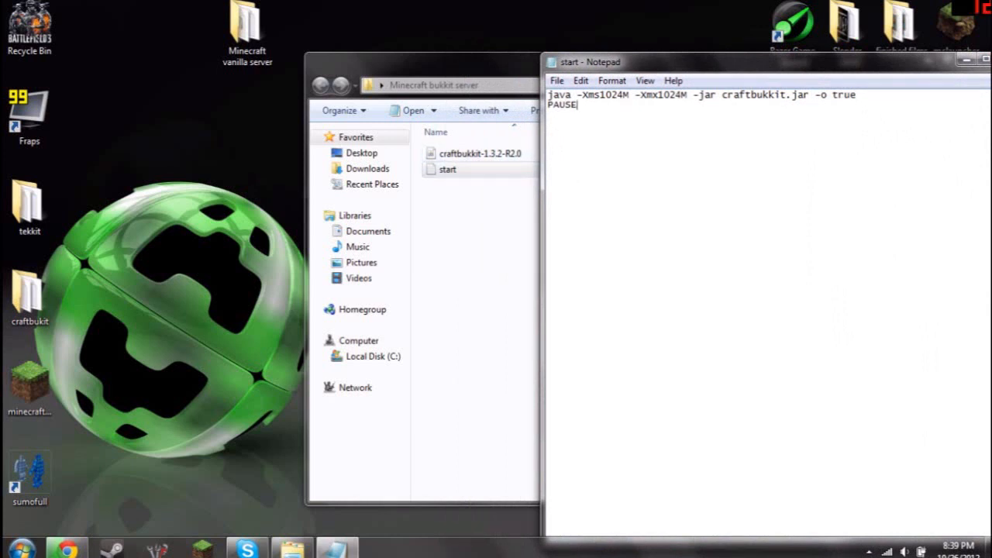
pyautogui.moveTo(843, 62); pyautogui.dragTo(715, 58)
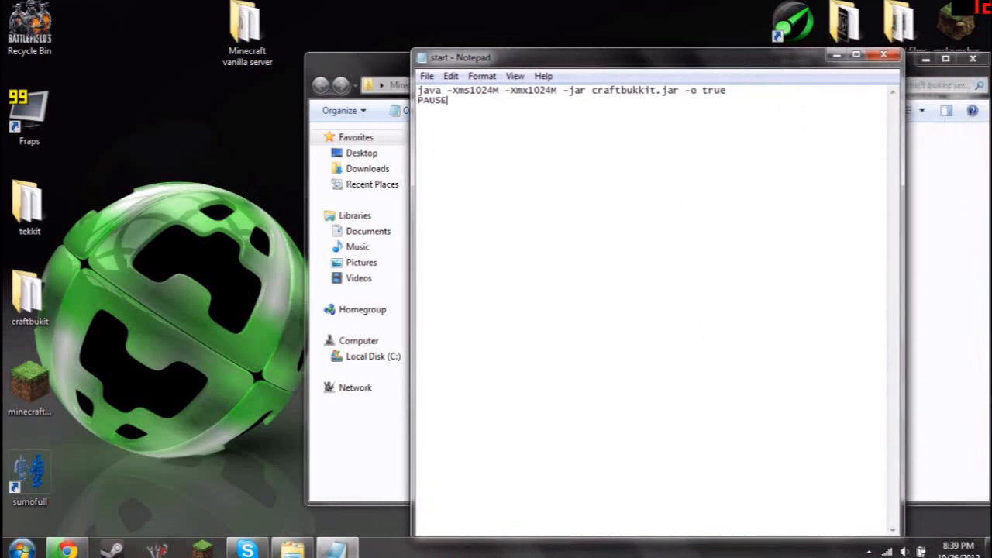
# Save the launch script as start.bat in the Minecraft bukkit server folder and close Notepad
pyautogui.click(426, 76)
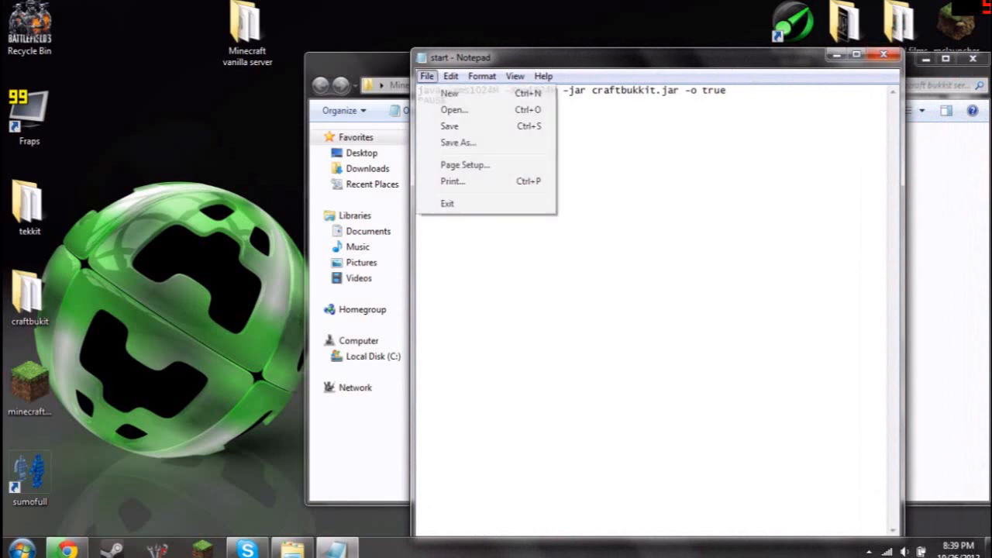
pyautogui.click(458, 143)
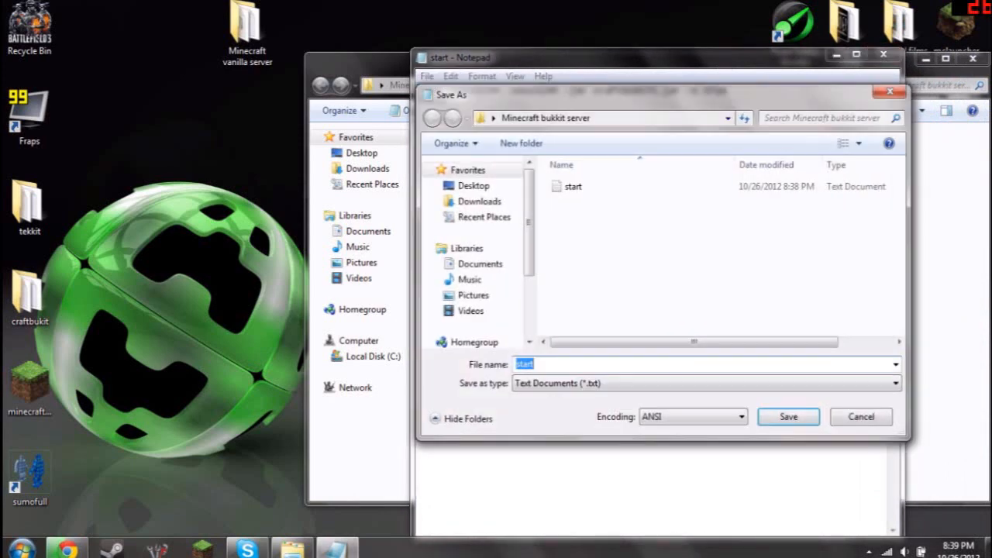
pyautogui.write('s')
pyautogui.write('.bat')
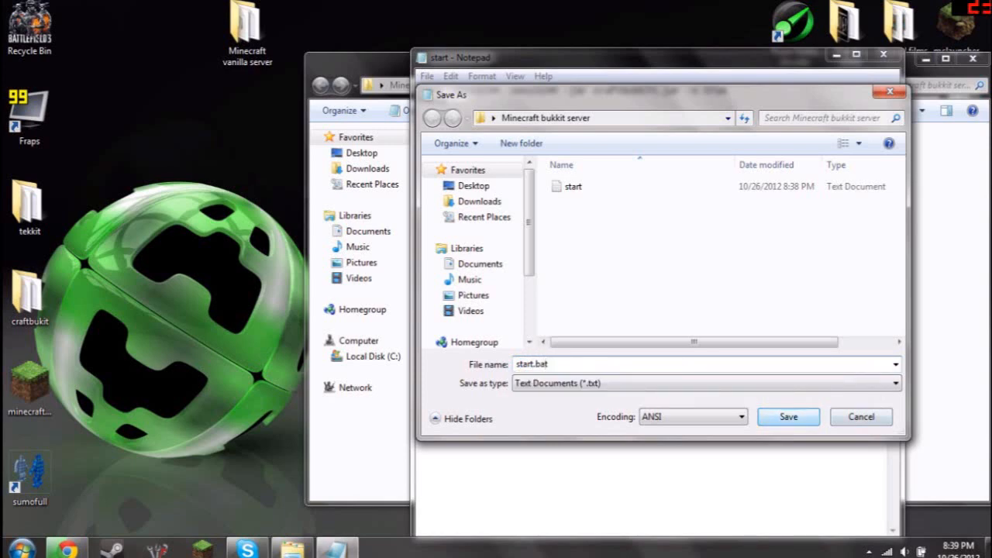
pyautogui.click(788, 416)
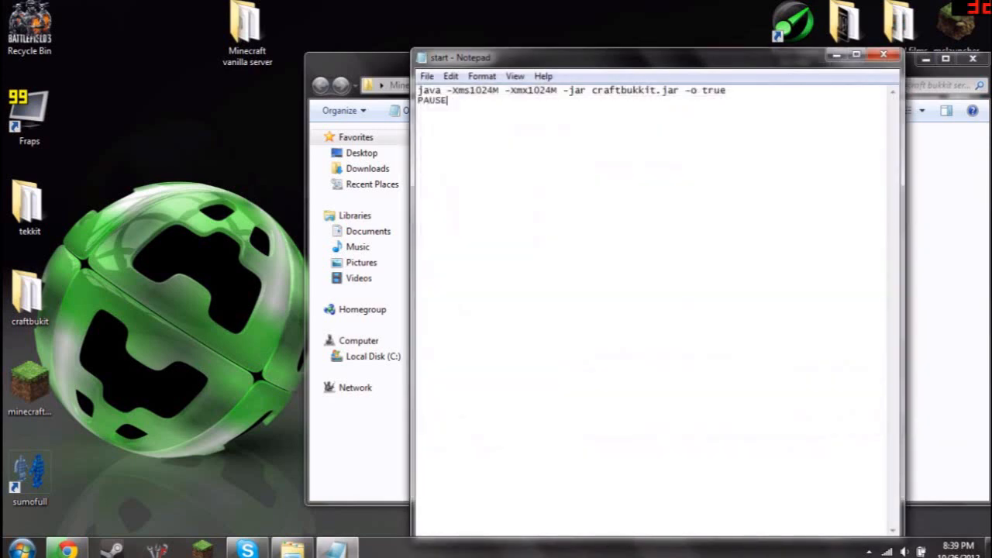
pyautogui.click(883, 54)
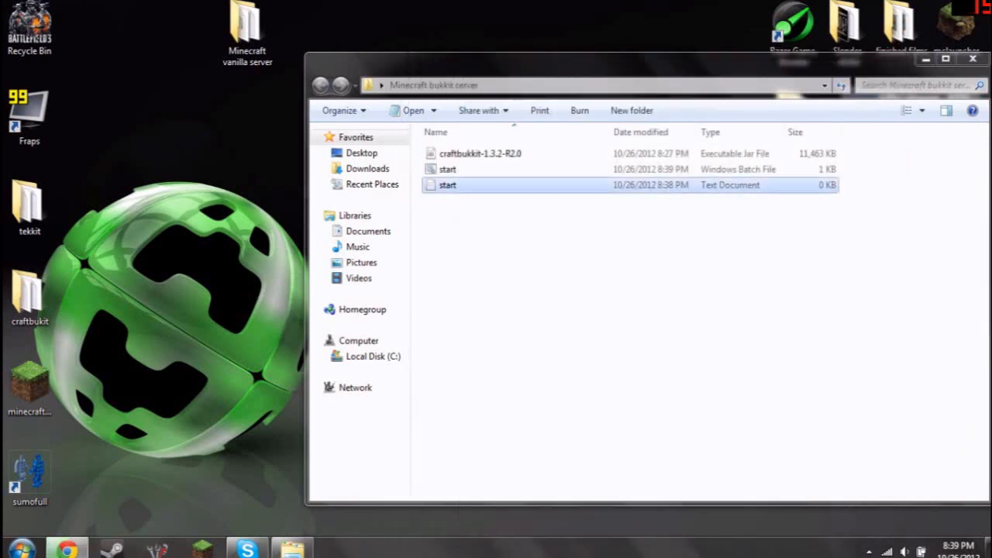
# Delete the empty start text document and rename craftbukkit-1.3.2-R2.0 as craftbukkit
pyautogui.press('Delete')
pyautogui.press('Return')
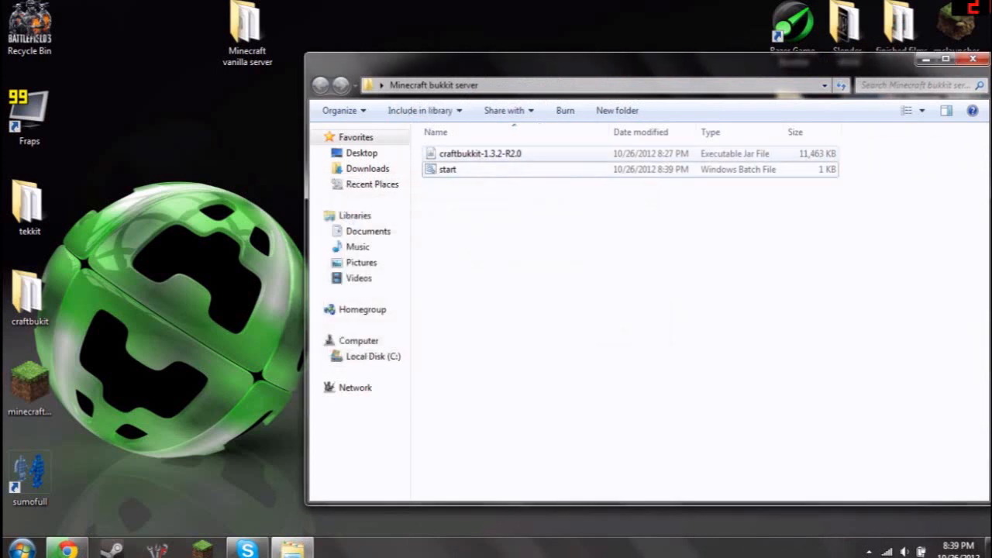
pyautogui.rightClick(523, 153)
pyautogui.click(564, 430)
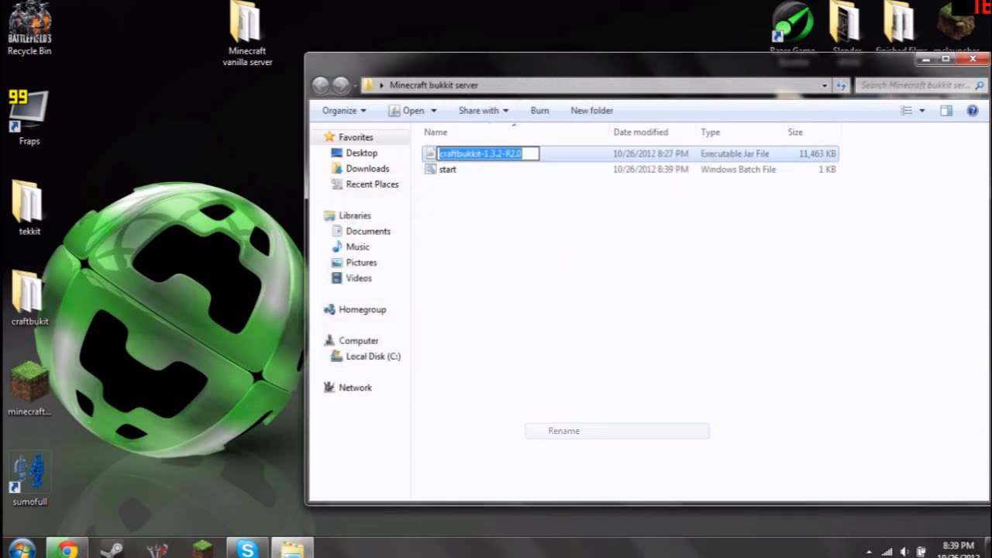
pyautogui.moveTo(515, 153); pyautogui.dragTo(482, 153)
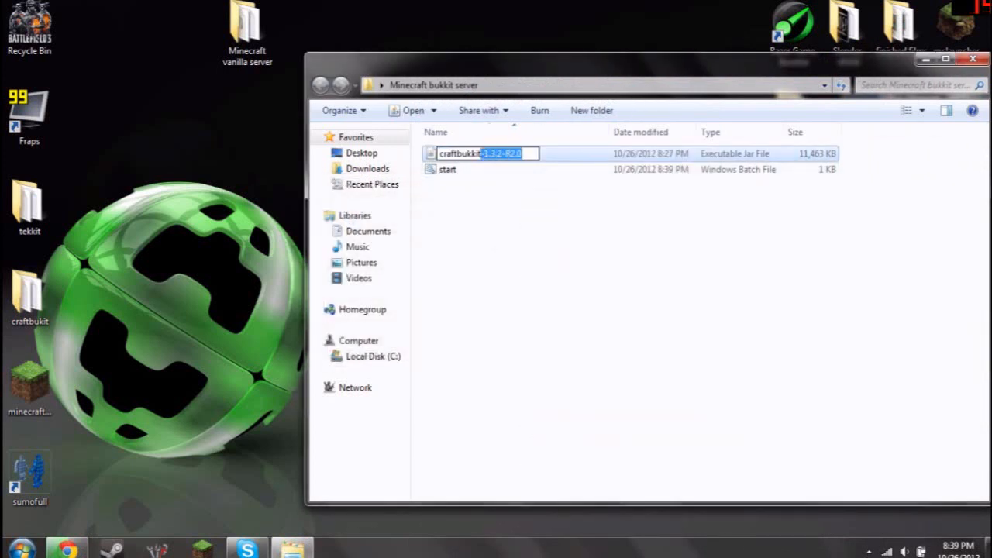
pyautogui.press('BackSpace')
pyautogui.press('Return')
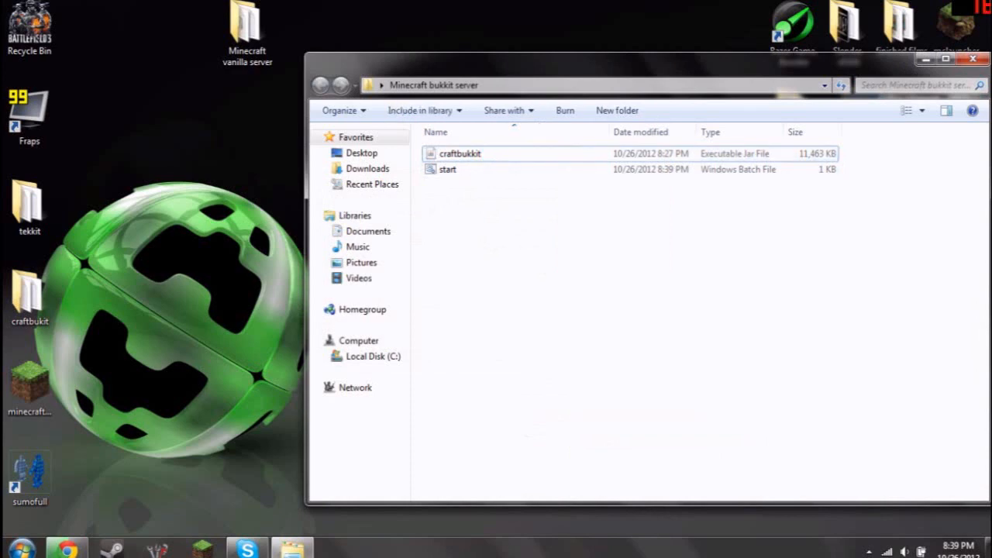
# Run the start batch file to generate the server files, close the server console and bring back the bukkit server folder
pyautogui.doubleClick(448, 169)
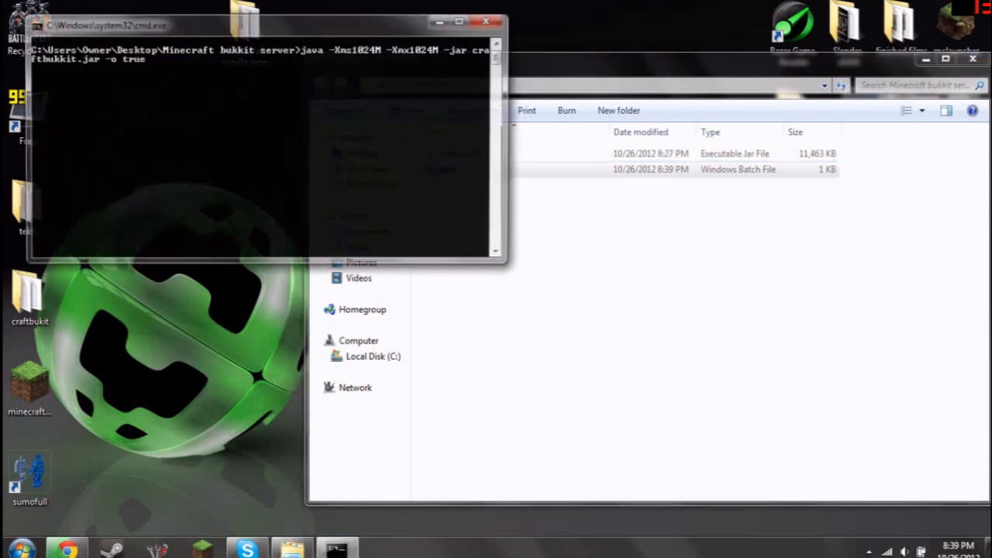
pyautogui.click(925, 59)
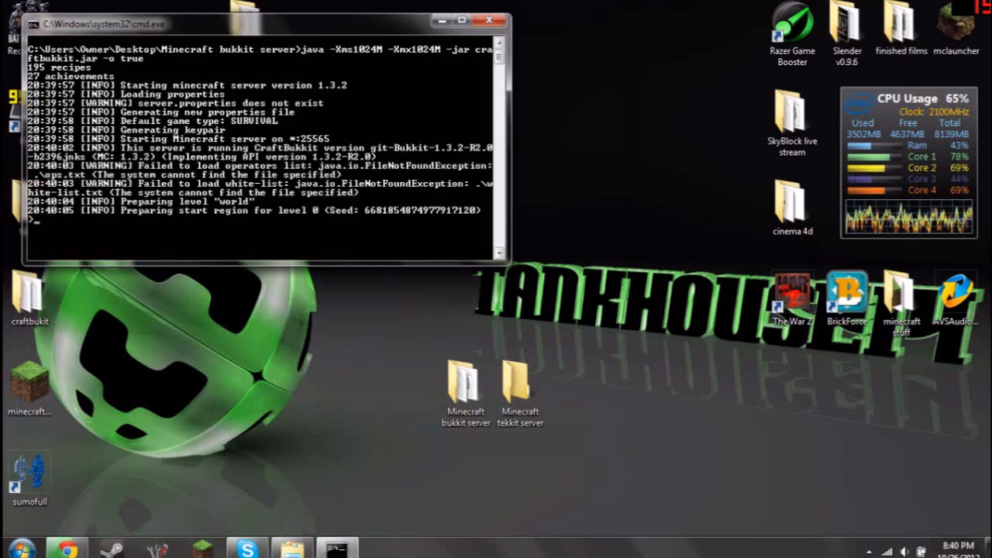
pyautogui.click(489, 19)
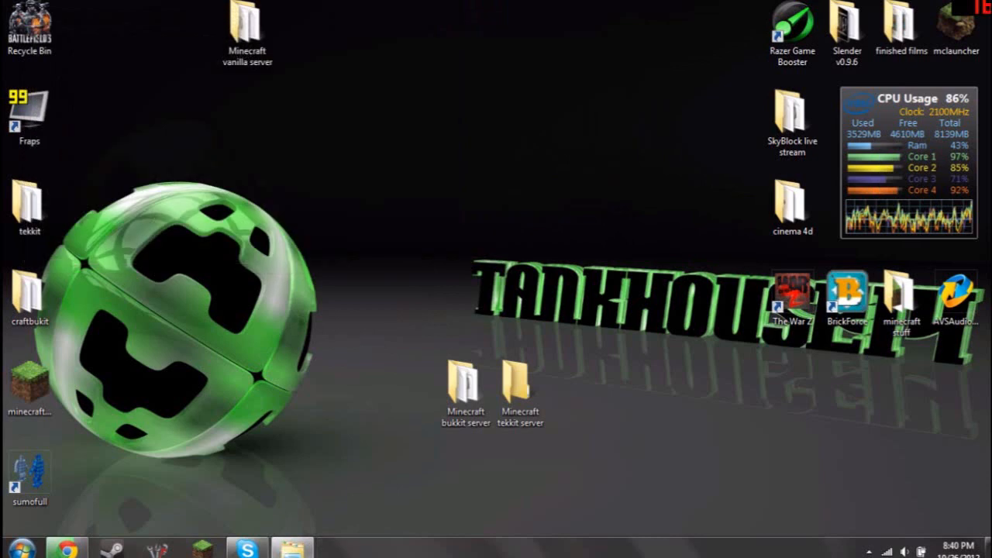
pyautogui.click(296, 549)
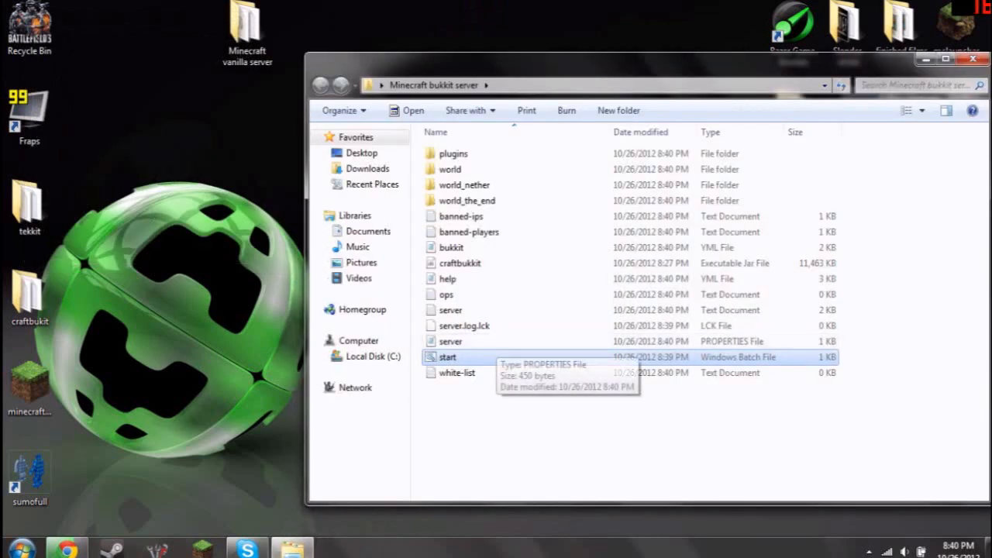
pyautogui.moveTo(441, 419); pyautogui.dragTo(653, 424)
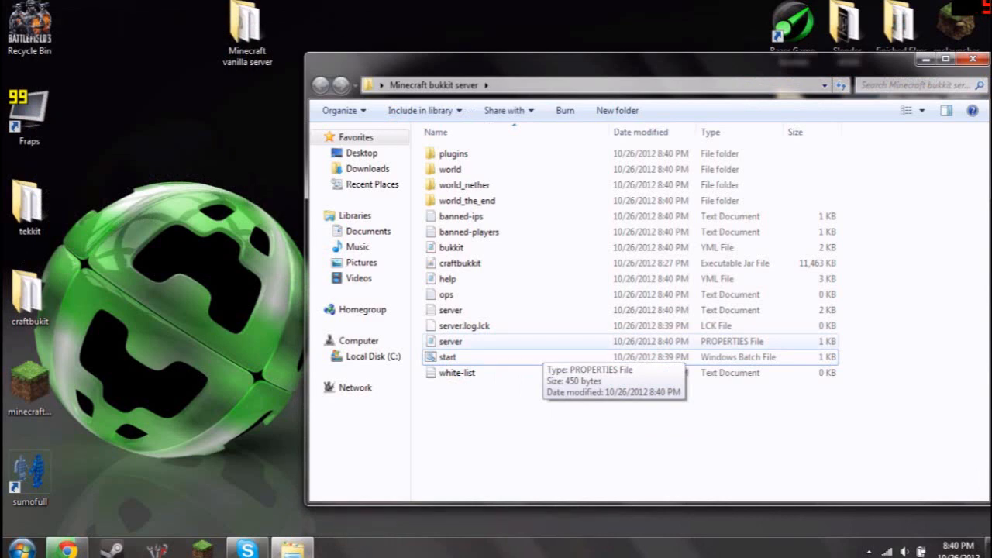
# Open the bukkit server's properties file in Notepad and set level-name to my world
pyautogui.doubleClick(541, 344)
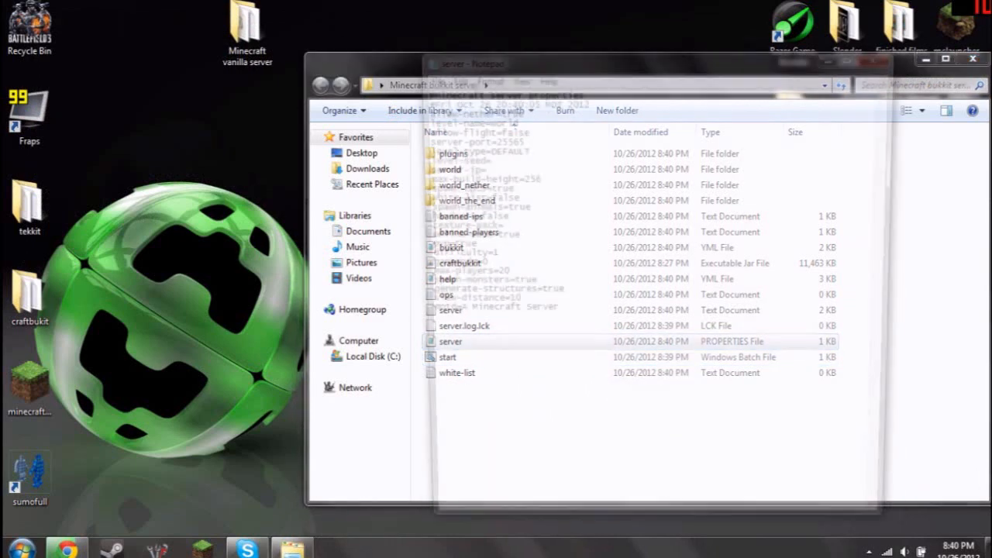
pyautogui.click(926, 58)
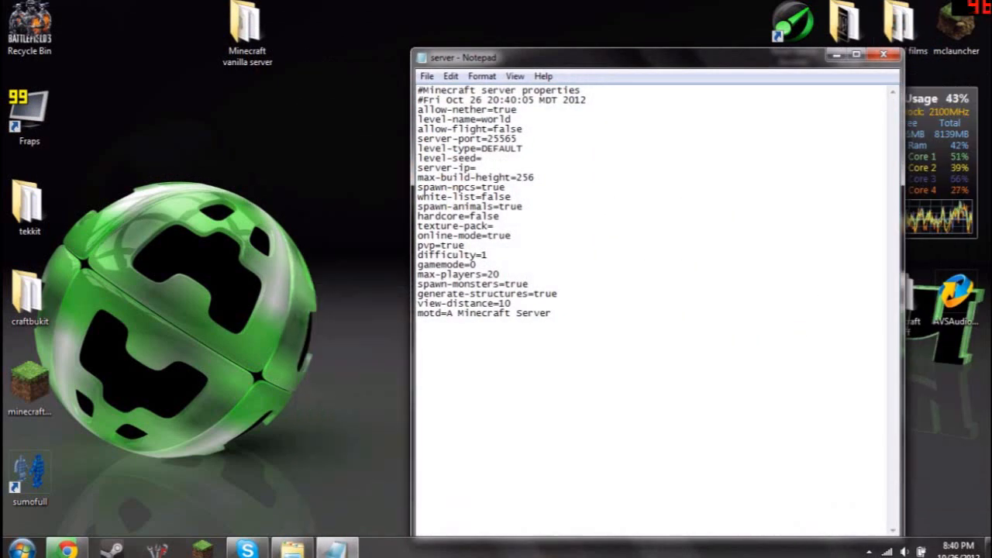
pyautogui.moveTo(511, 120); pyautogui.dragTo(482, 120)
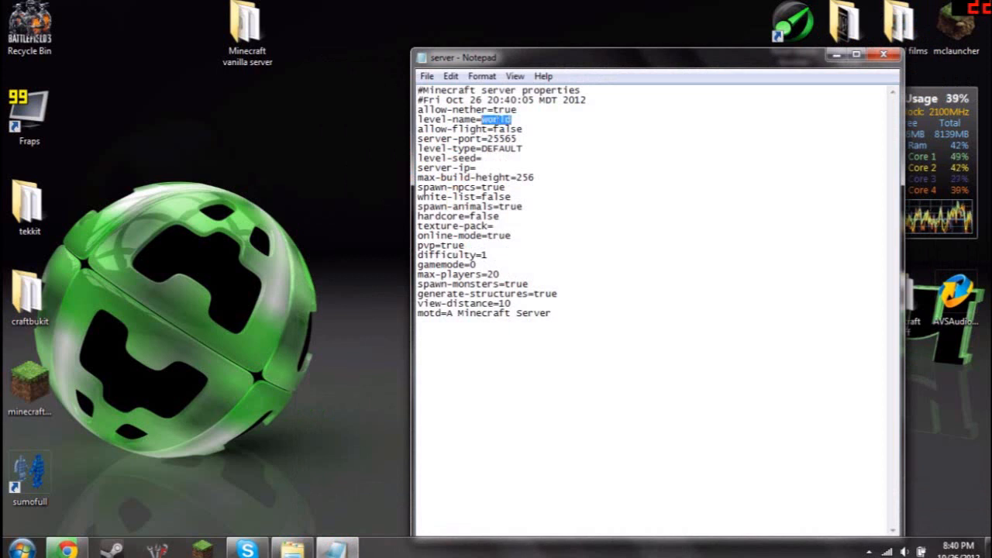
pyautogui.write('my world')
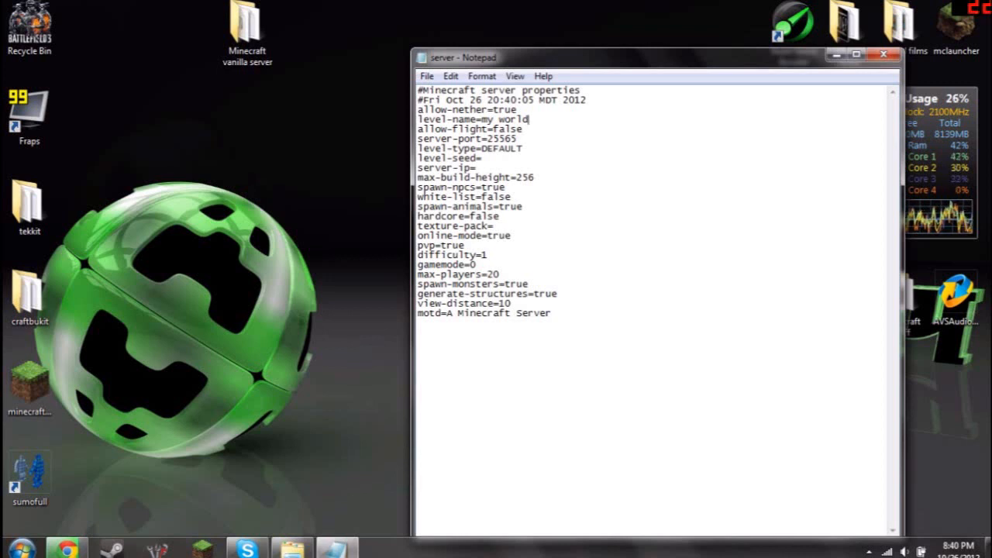
# Set server-ip to 192.168.0.3 in the server properties
pyautogui.moveTo(418, 168); pyautogui.dragTo(477, 168)
pyautogui.click(477, 168)
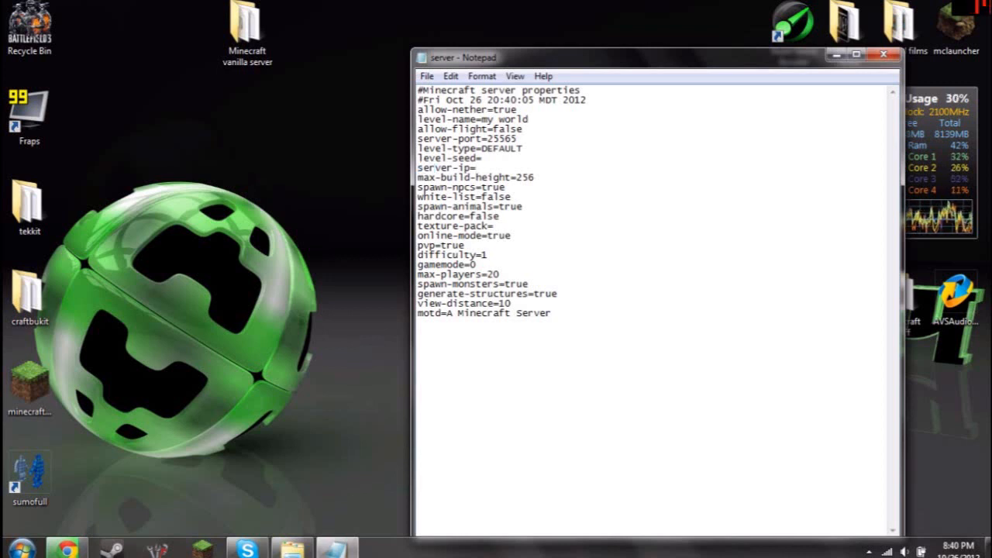
pyautogui.write('192.1')
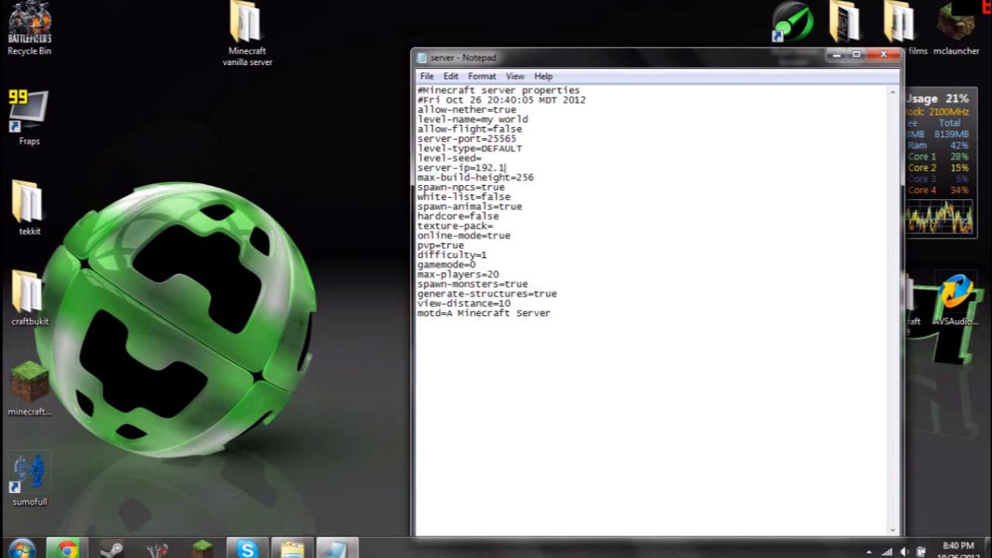
pyautogui.write('68.0.3')
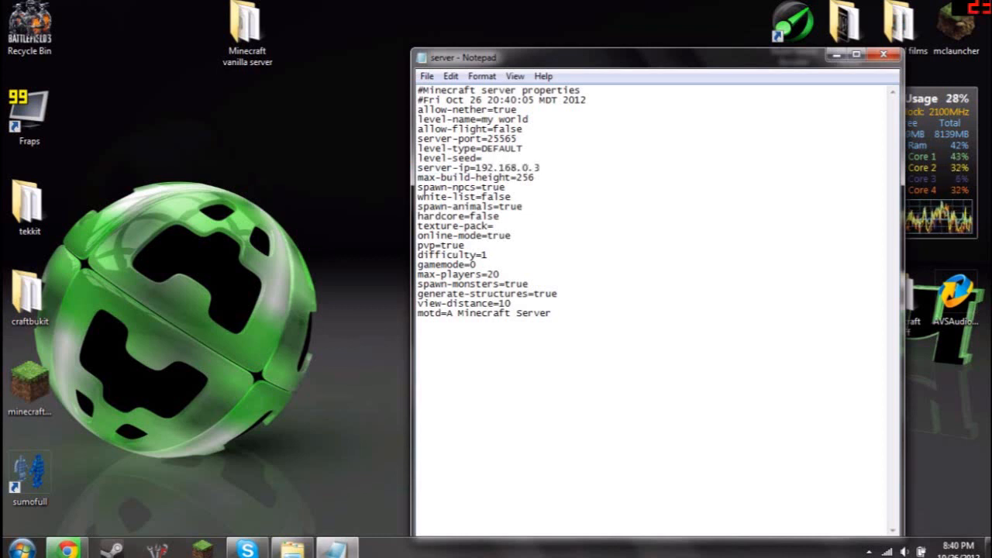
pyautogui.moveTo(541, 169); pyautogui.dragTo(476, 169)
pyautogui.click(524, 207)
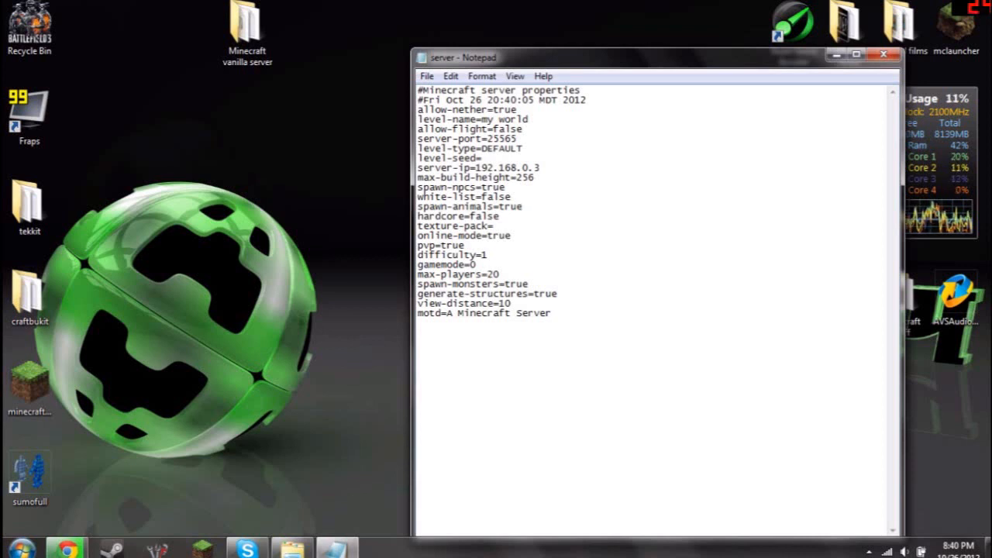
pyautogui.hotkey('shift', 'Left')
pyautogui.hotkey('shift', 'Left')
pyautogui.hotkey('shift', 'Left')
pyautogui.hotkey('shift', 'Left')
pyautogui.hotkey('shift', 'Left')
pyautogui.hotkey('shift', 'Left')
pyautogui.hotkey('shift', 'Left')
pyautogui.hotkey('shift', 'Left')
pyautogui.hotkey('shift', 'Left')
pyautogui.hotkey('shift', 'Left')
pyautogui.hotkey('shift', 'Left')
pyautogui.hotkey('shift', 'Left')
pyautogui.hotkey('shift', 'Left')
pyautogui.hotkey('shift', 'Left')
pyautogui.hotkey('shift', 'Left')
pyautogui.hotkey('shift', 'Left')
pyautogui.hotkey('shift', 'Left')
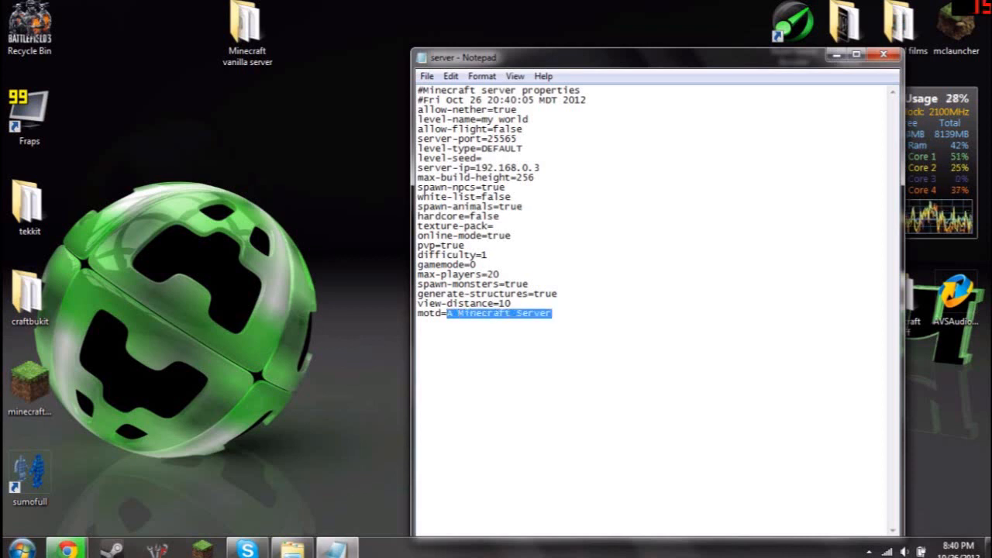
pyautogui.click(419, 323)
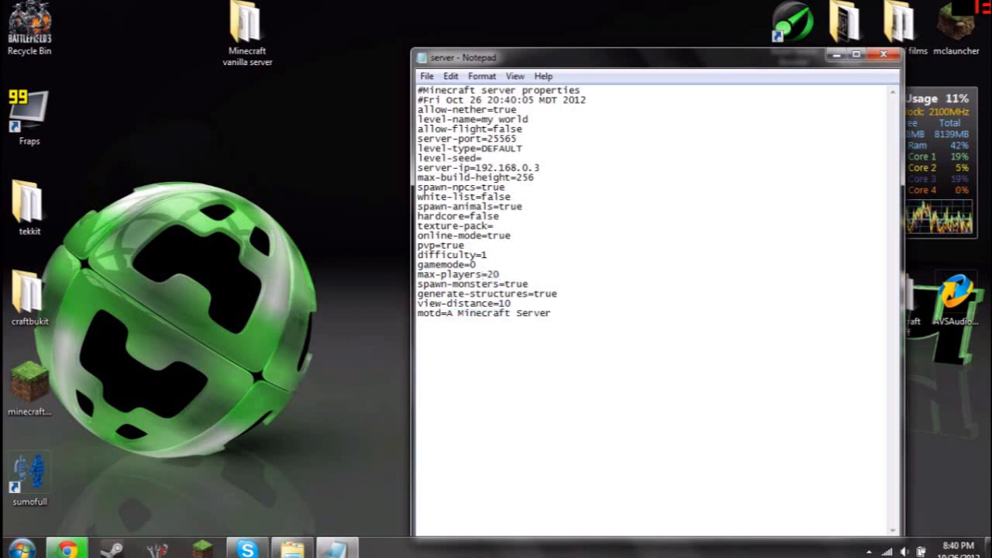
# Close the server properties file and save its changes
pyautogui.click(883, 54)
pyautogui.click(465, 289)
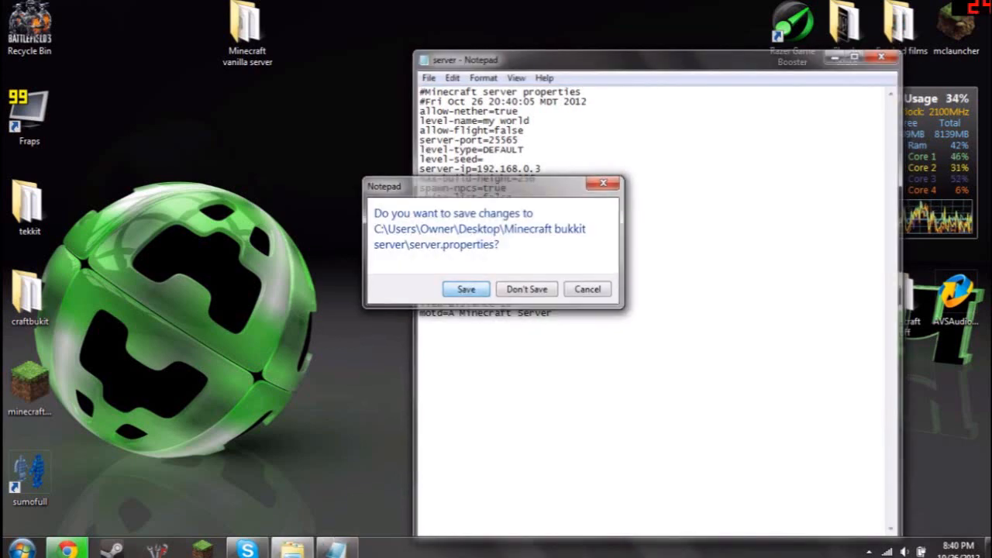
# Open the Minecraft bukkit server folder and run the start batch file to launch the server
pyautogui.doubleClick(465, 391)
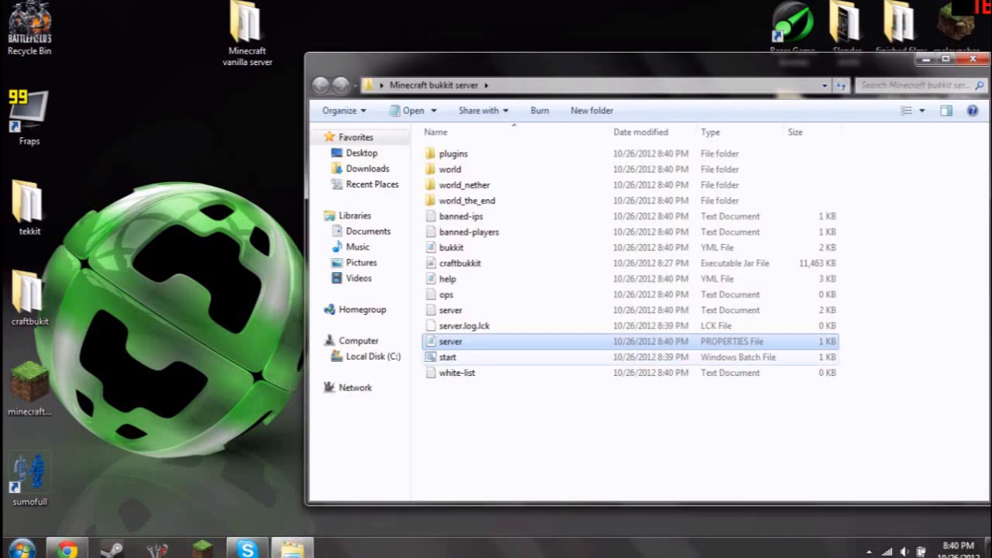
pyautogui.click(556, 423)
pyautogui.doubleClick(448, 357)
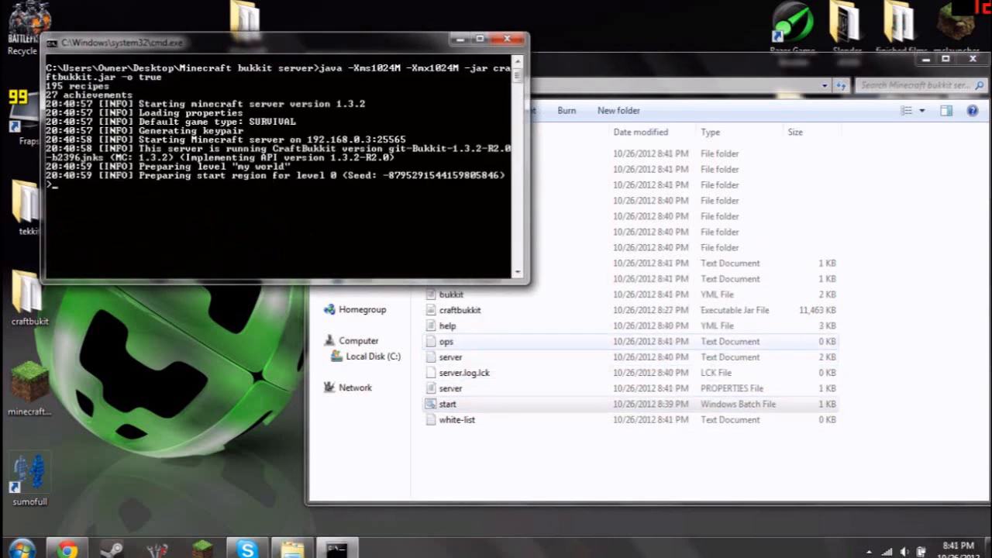
# Look inside the bukkit server's plugins folder and return to the main server folder
pyautogui.click(511, 403)
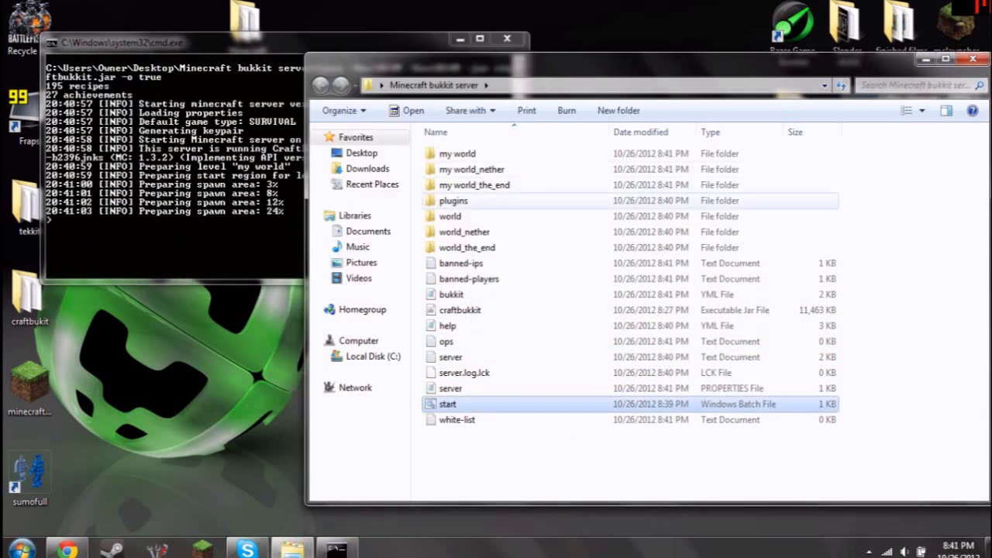
pyautogui.doubleClick(454, 199)
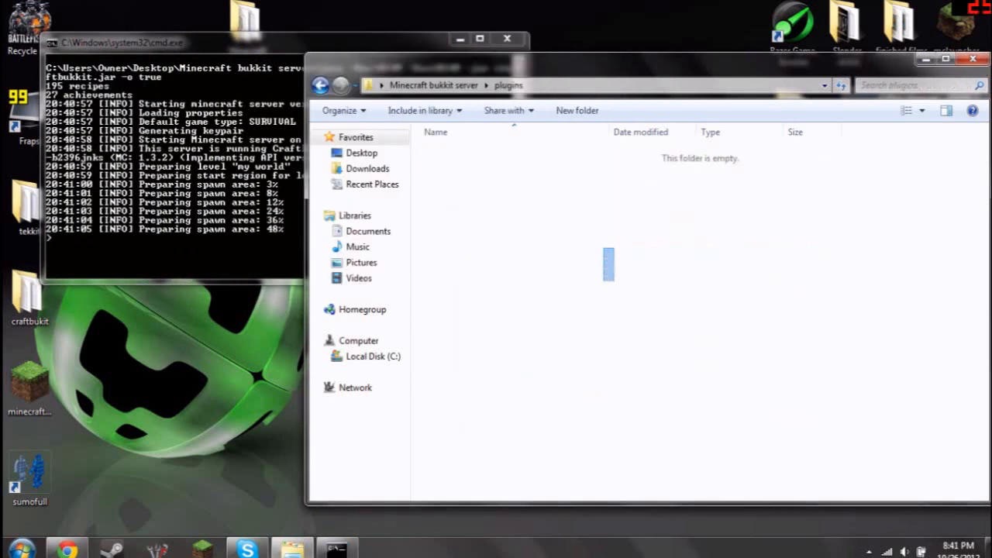
pyautogui.click(320, 85)
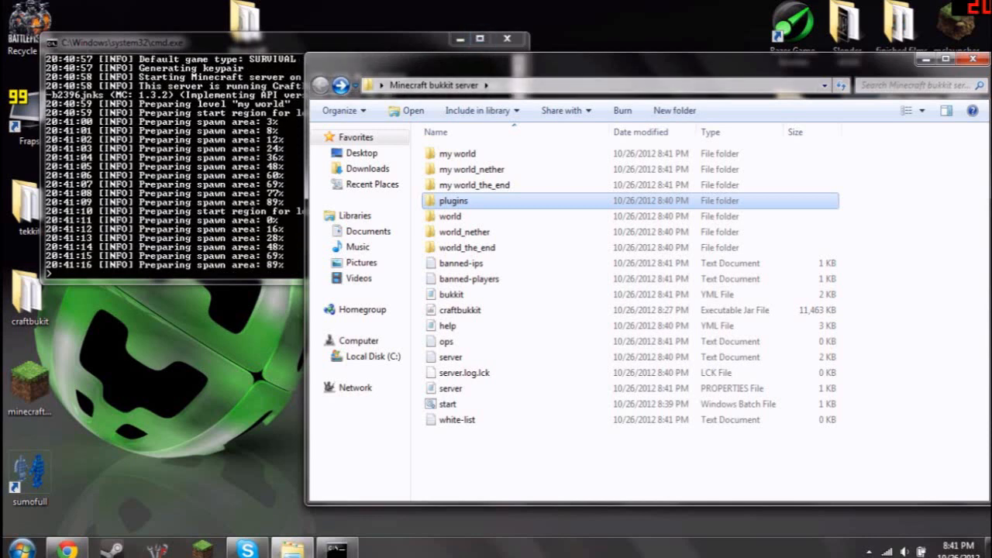
# Bring back the minimized server console and look through its startup log
pyautogui.click(461, 38)
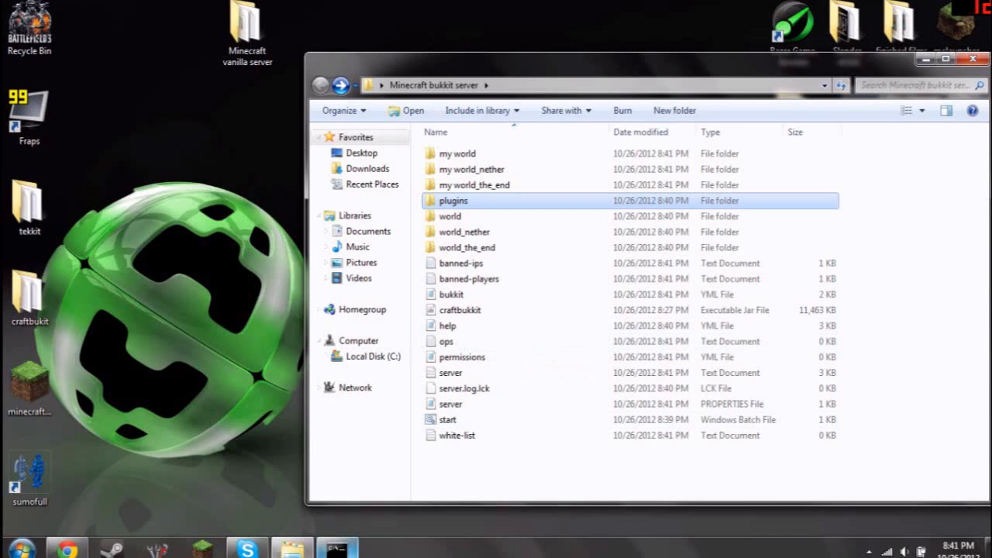
pyautogui.click(336, 548)
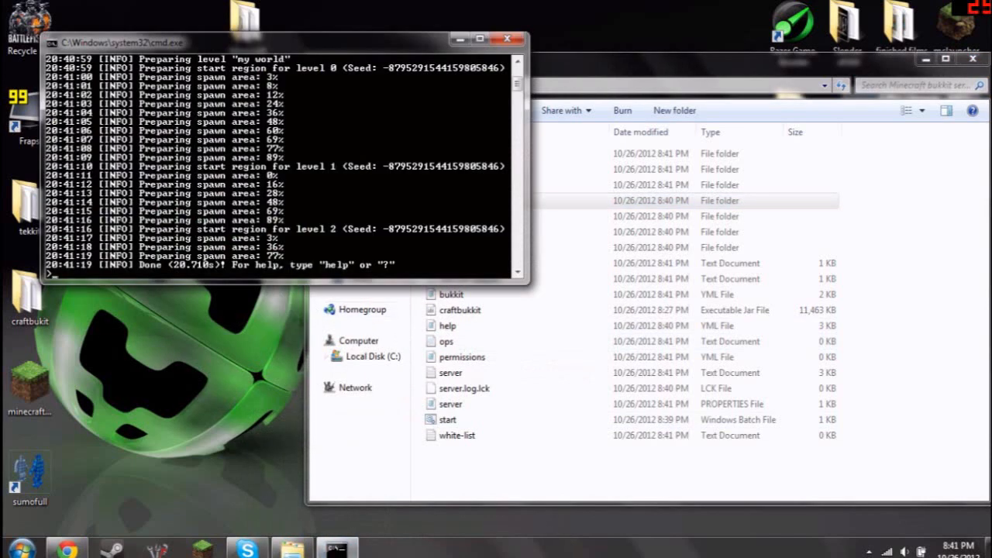
pyautogui.scroll(5, 279, 166)
pyautogui.scroll(-14, 279, 167)
pyautogui.scroll(8, 279, 167)
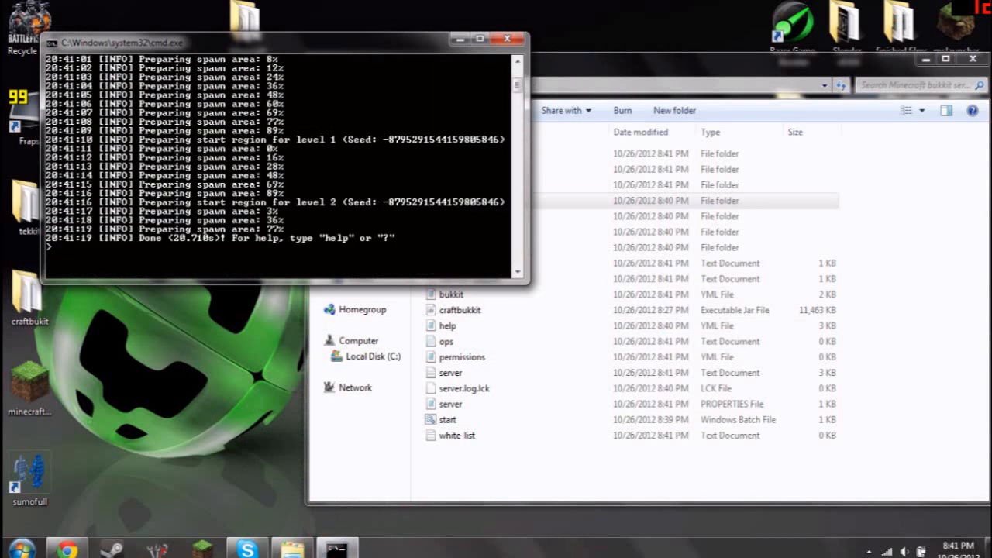
pyautogui.click(868, 551)
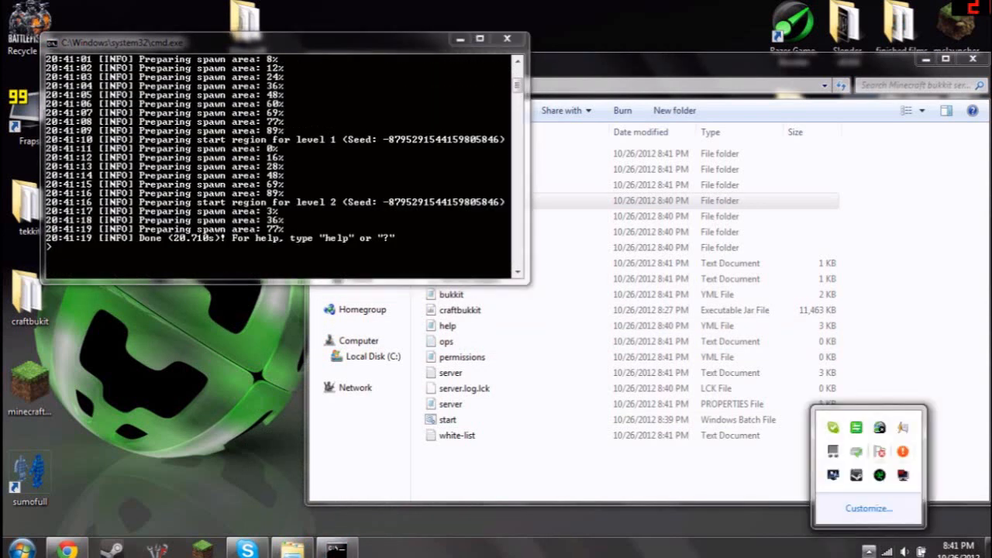
pyautogui.click(869, 551)
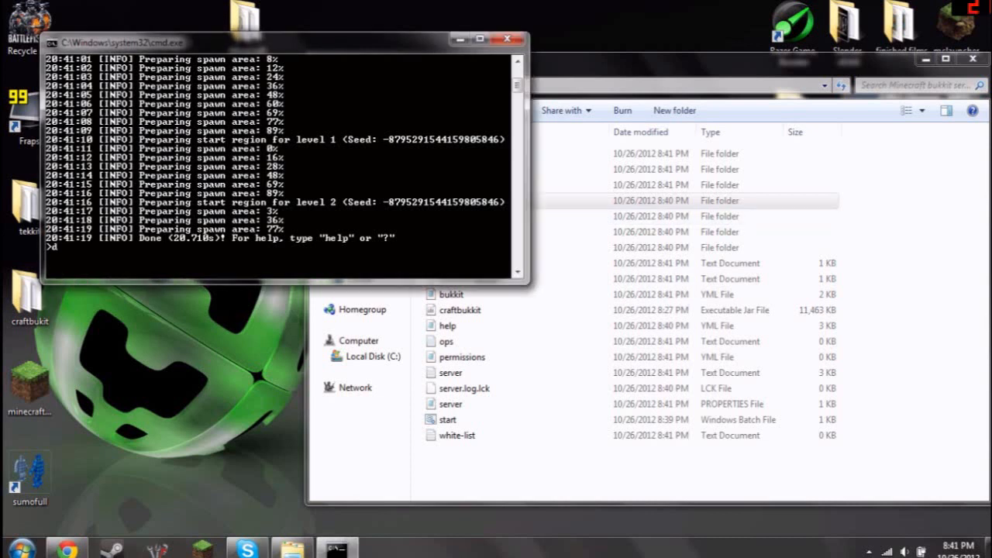
# Shut down the server with the stop command and place the Minecraft bukkit server folder beside the vanilla server folder on the desktop
pyautogui.write('top')
pyautogui.press('Return')
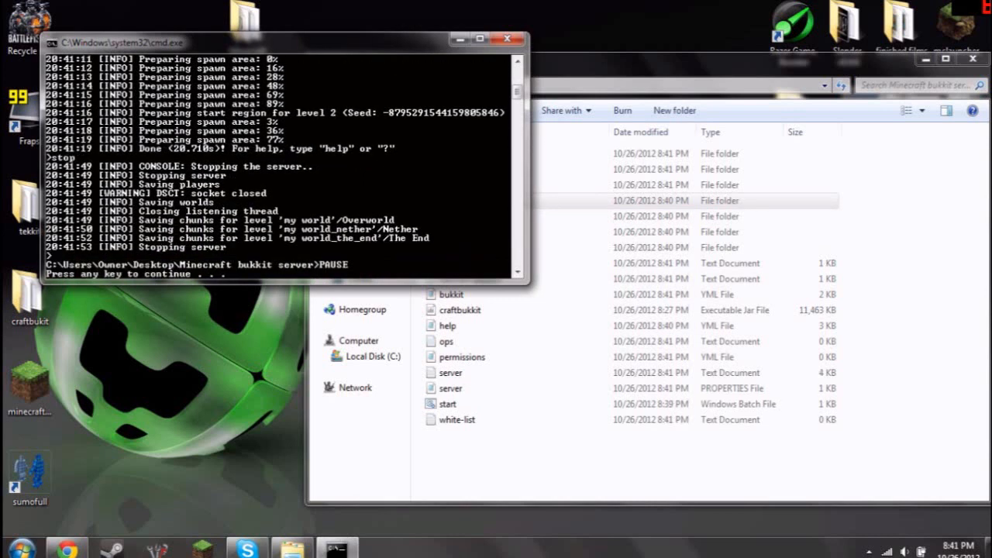
pyautogui.press('Return')
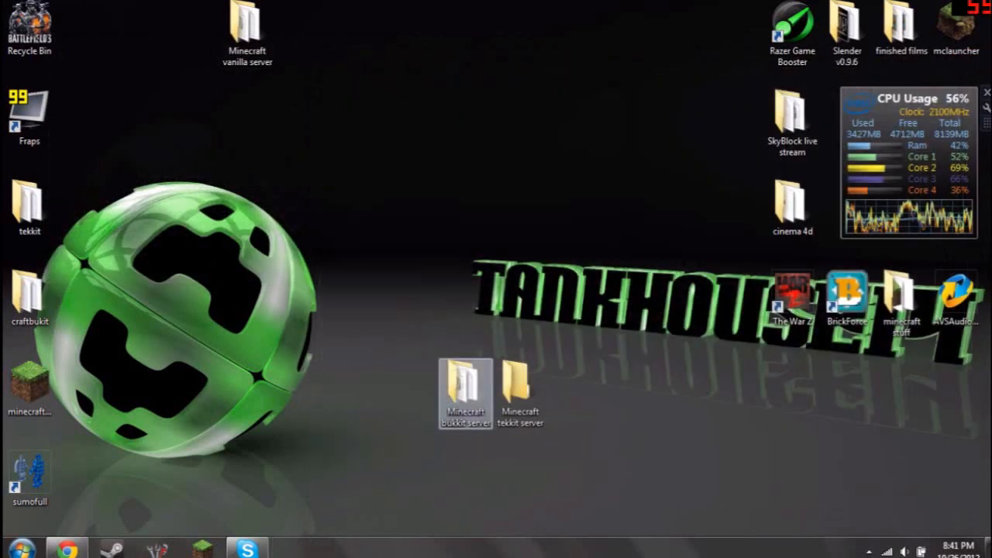
pyautogui.moveTo(465, 392); pyautogui.dragTo(304, 19)
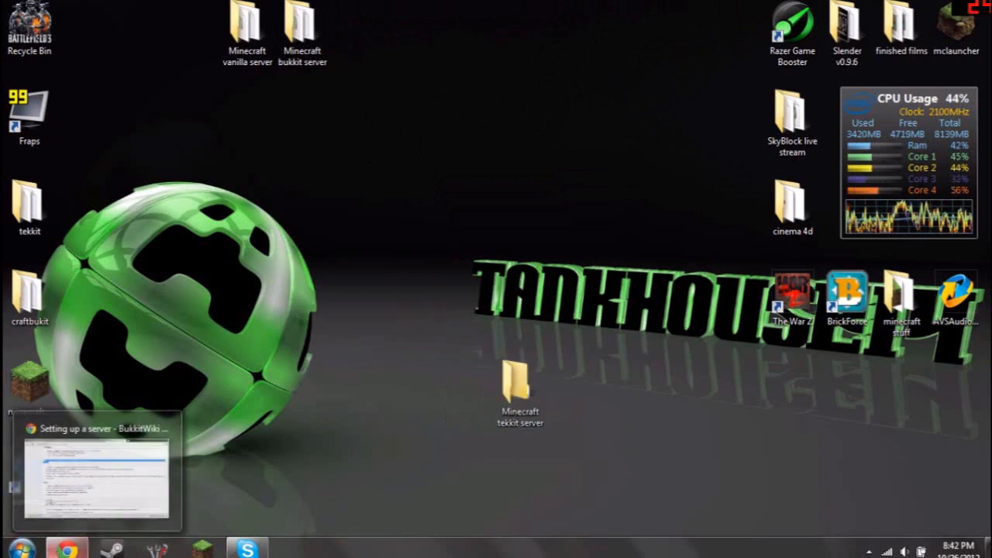
# Switch to the Technic Pack site in Chrome and download Tekkit Server 3.1.2 from its Tekkit page
pyautogui.click(66, 549)
pyautogui.click(490, 4)
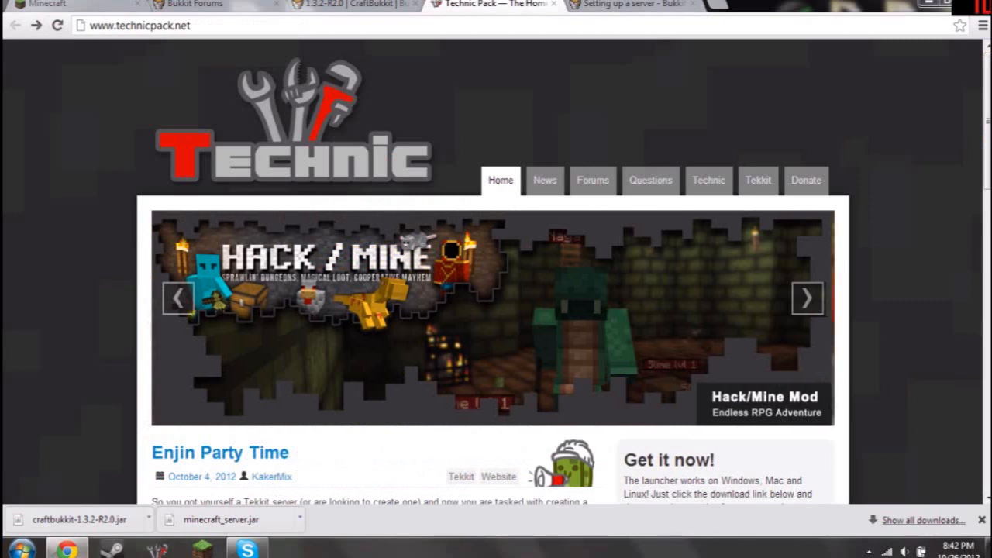
pyautogui.scroll(-3, 496, 271)
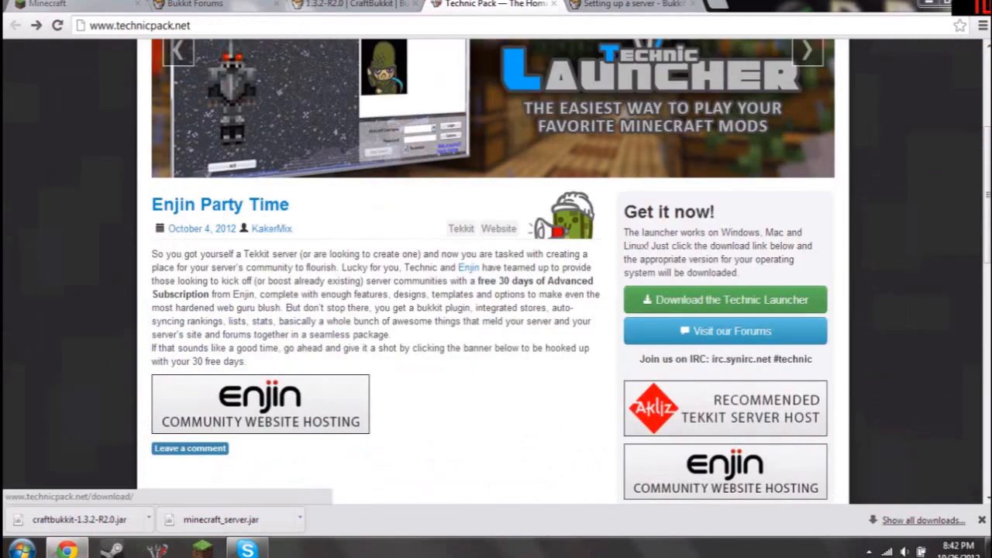
pyautogui.click(726, 299)
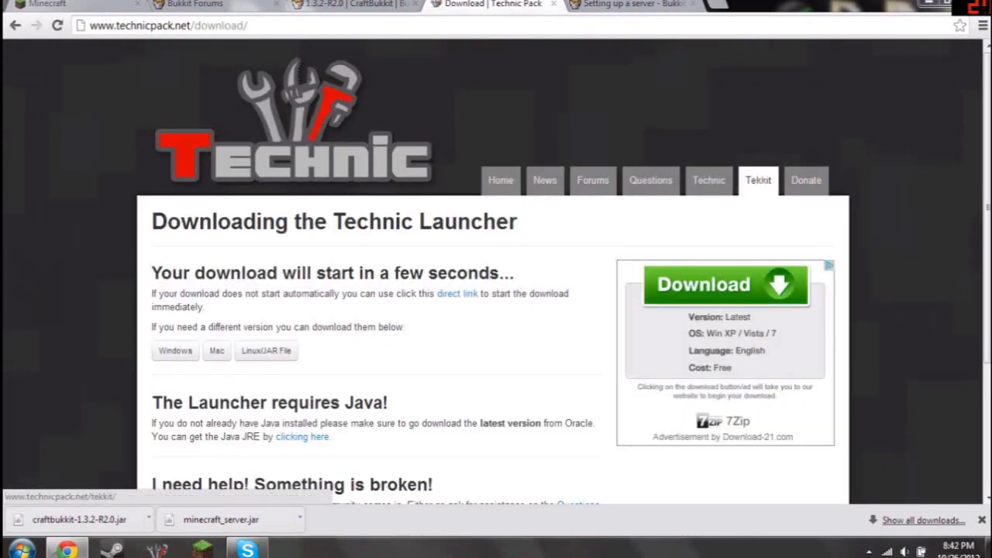
pyautogui.click(758, 179)
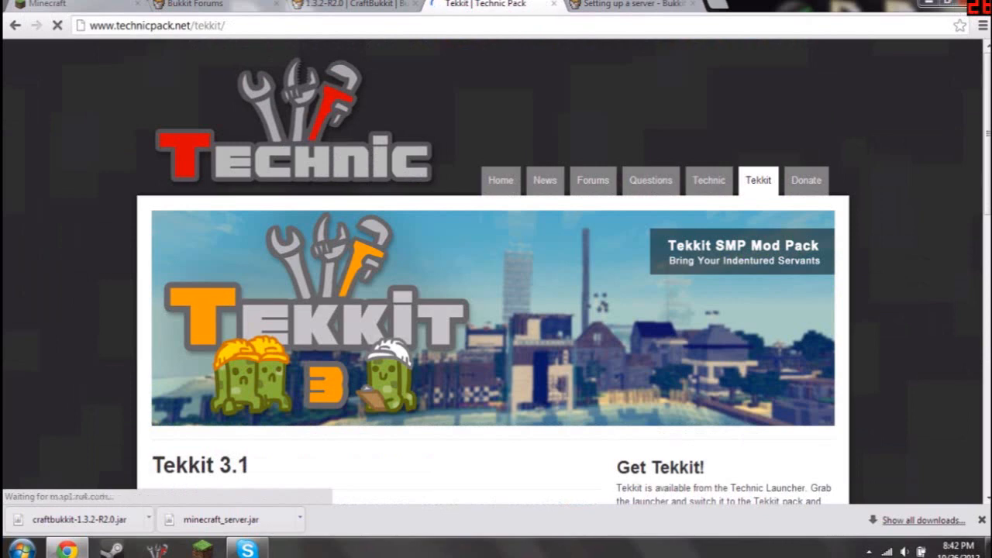
pyautogui.scroll(-3, 496, 271)
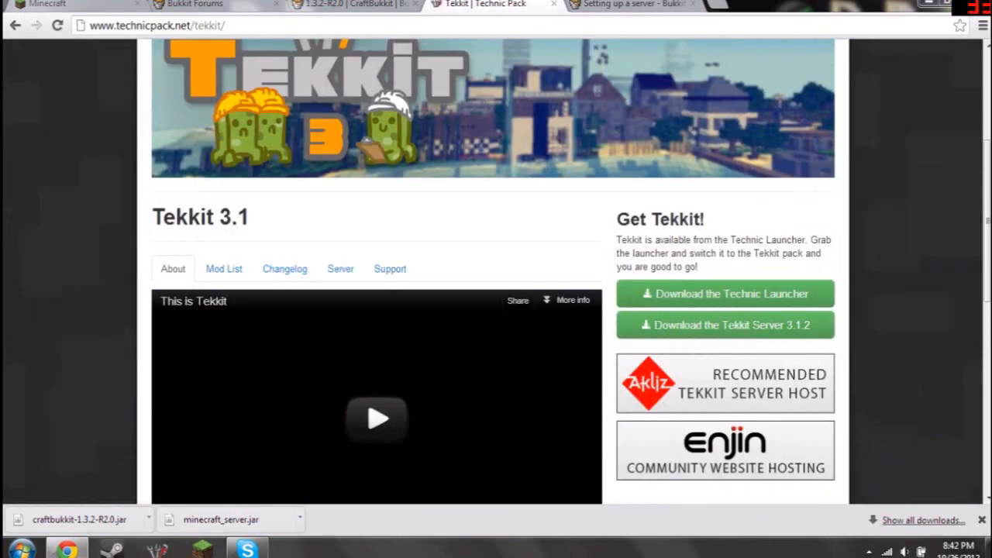
pyautogui.click(725, 325)
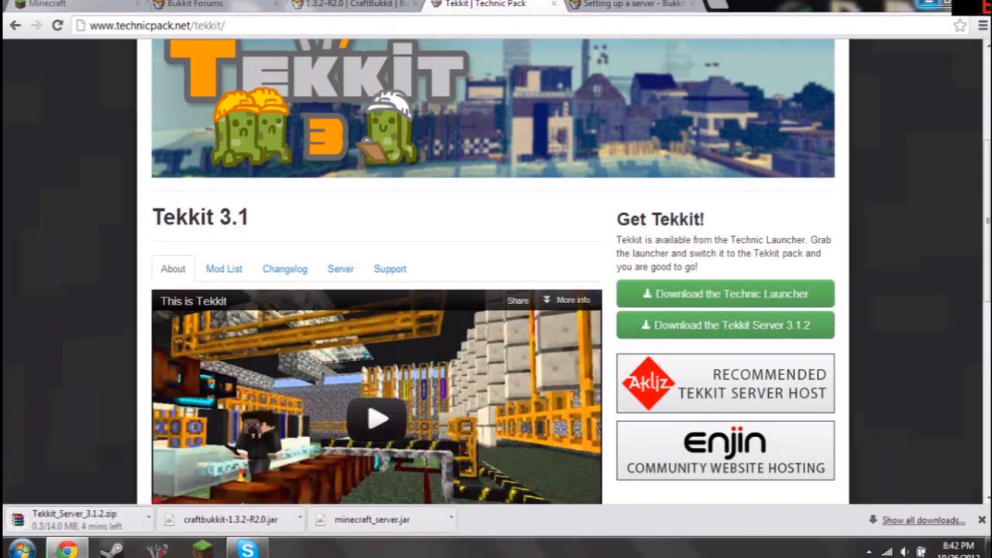
# Minimize the browser and open the minecraft server files folder inside Downloads
pyautogui.click(929, 3)
pyautogui.press('super')
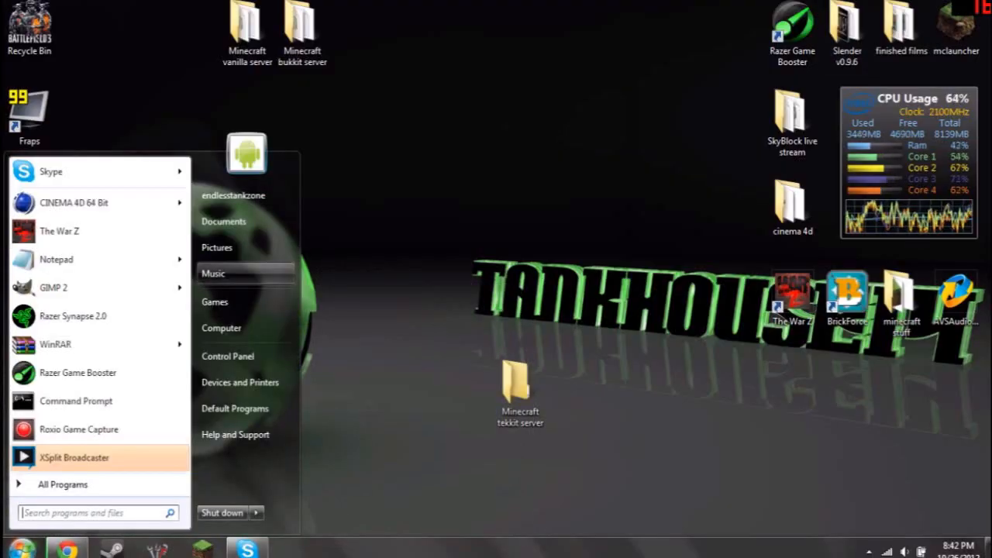
pyautogui.click(238, 223)
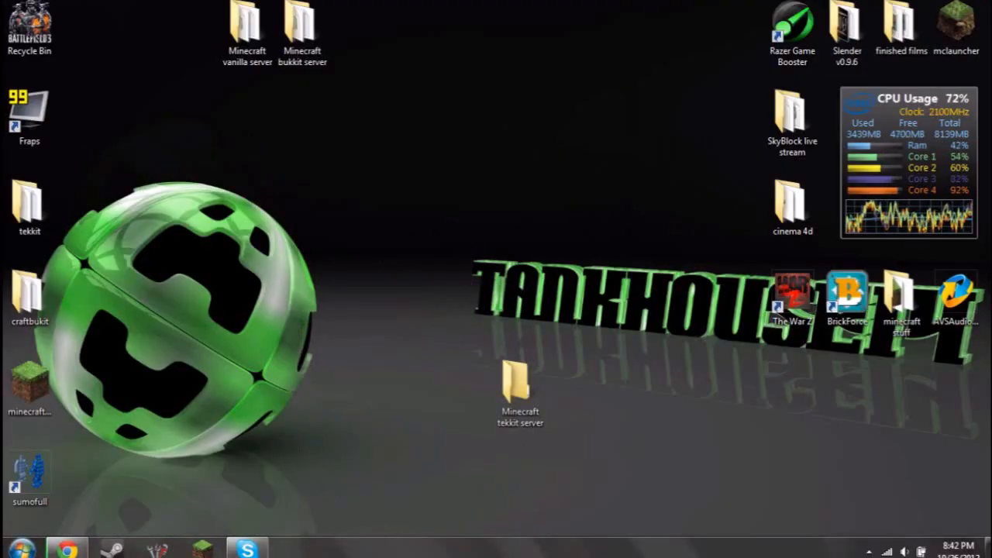
pyautogui.click(368, 168)
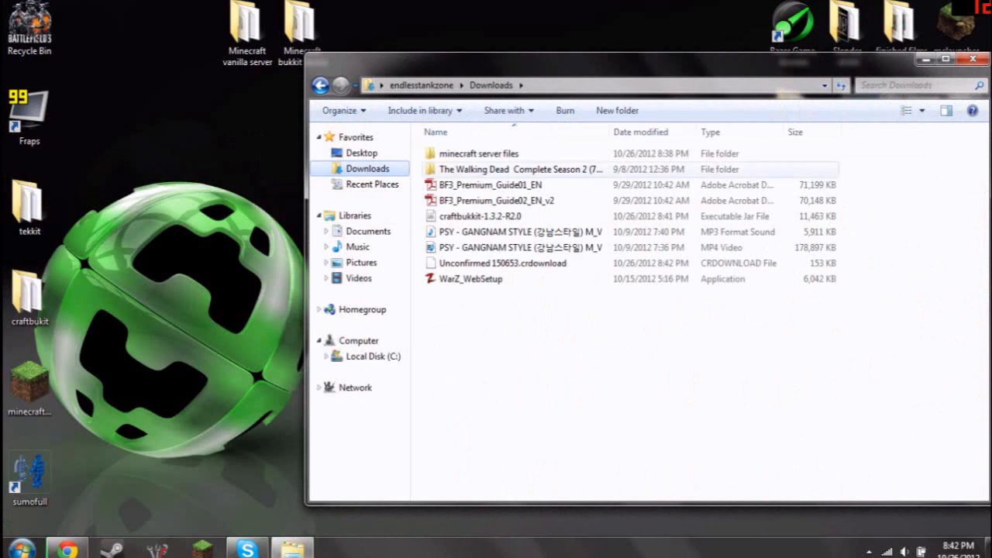
pyautogui.doubleClick(484, 154)
# Move the Tekkit_Server_3.1.2 archive into the Minecraft tekkit server folder on the desktop and close the emptied source folder
pyautogui.click(484, 153)
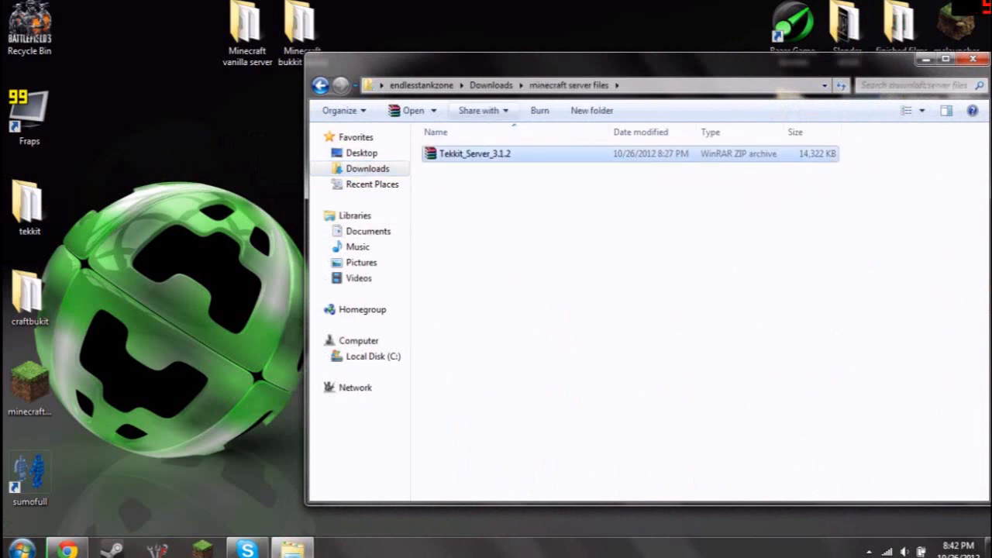
pyautogui.moveTo(539, 70); pyautogui.dragTo(13, 72)
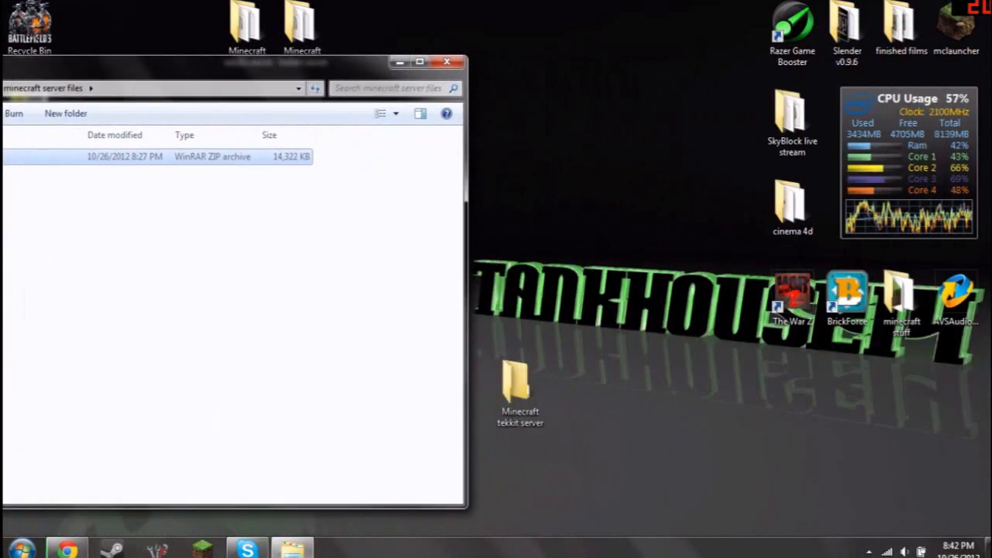
pyautogui.moveTo(302, 157); pyautogui.dragTo(515, 387)
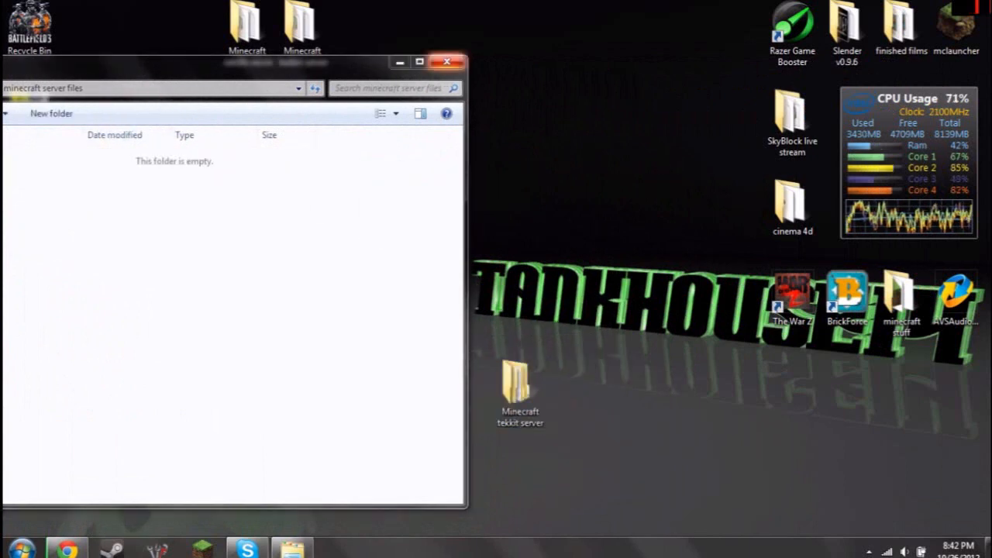
pyautogui.click(446, 61)
# Extract the Tekkit_Server_3.1.2 archive to its own subfolder in the Minecraft tekkit server folder and delete the archive
pyautogui.doubleClick(517, 387)
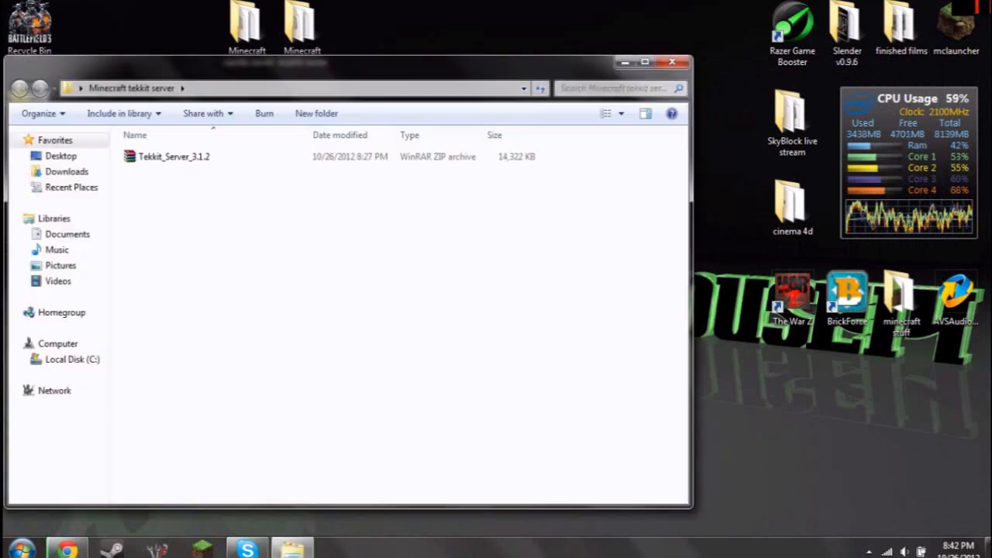
pyautogui.click(167, 157)
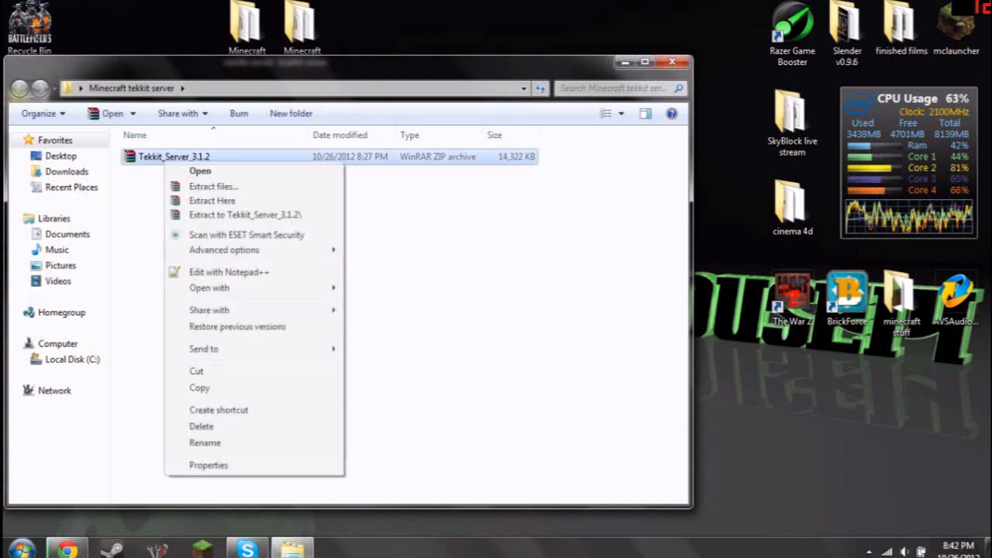
pyautogui.rightClick(165, 159)
pyautogui.click(213, 186)
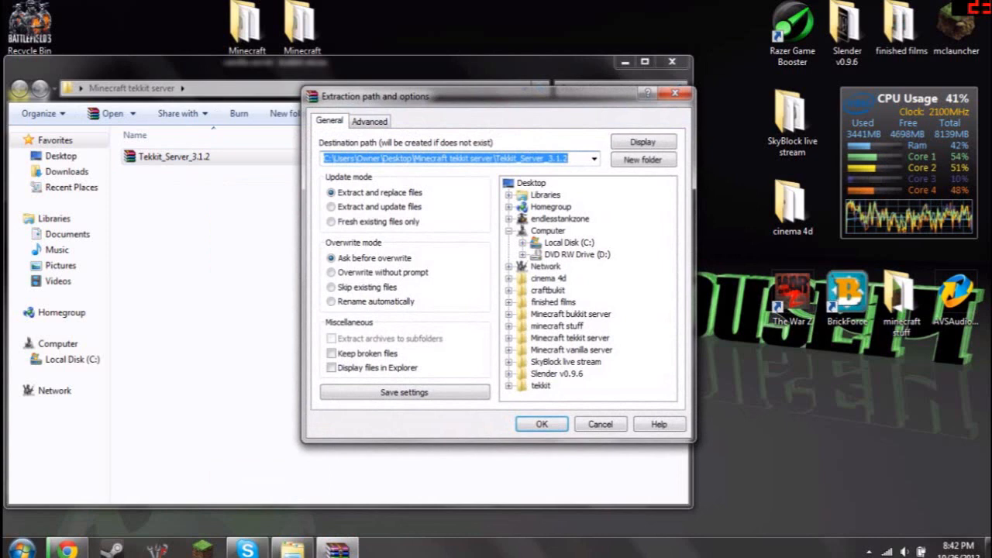
pyautogui.press('Return')
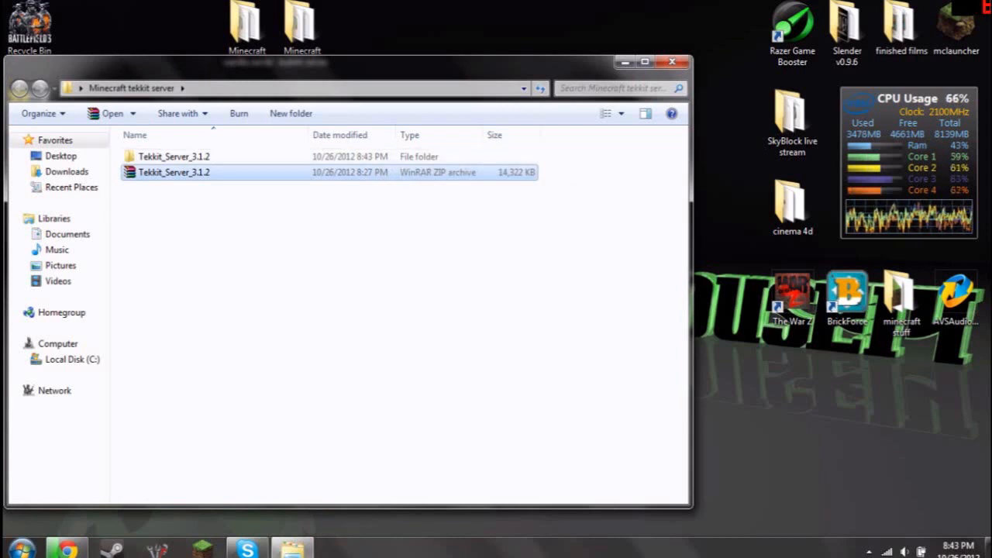
pyautogui.press('Delete')
pyautogui.press('Return')
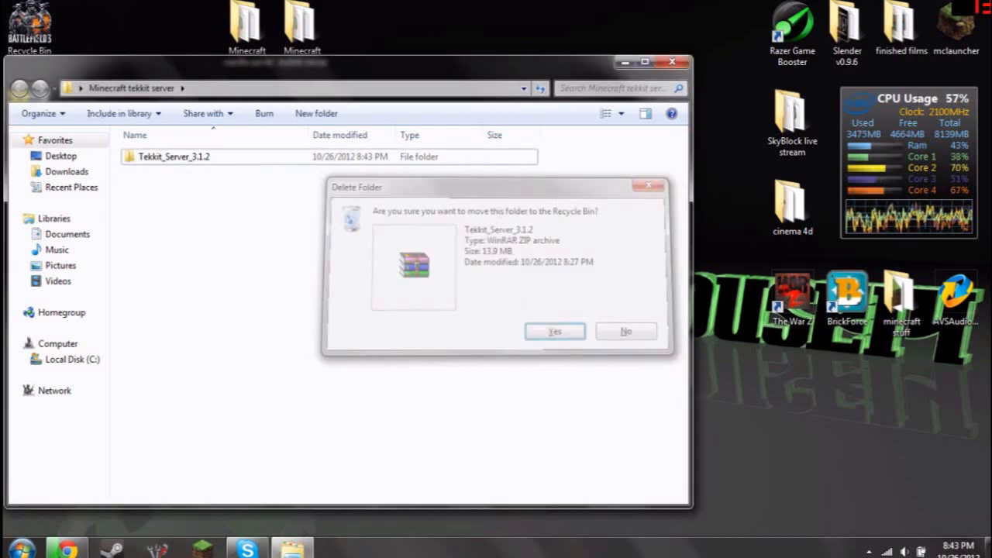
# Run the launch batch file in the extracted Tekkit_Server_3.1.2 folder and move the server console clear of the folder's file list
pyautogui.doubleClick(175, 156)
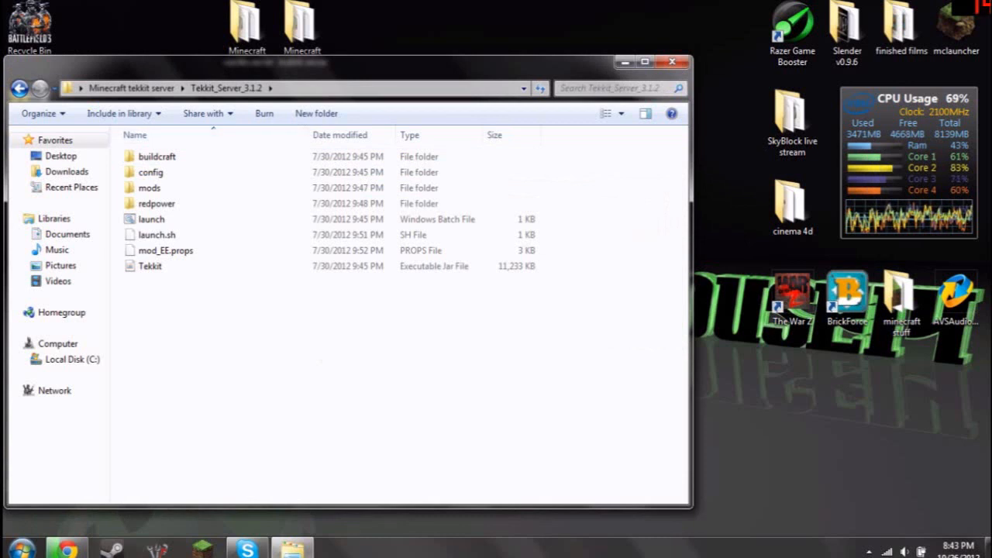
pyautogui.click(20, 89)
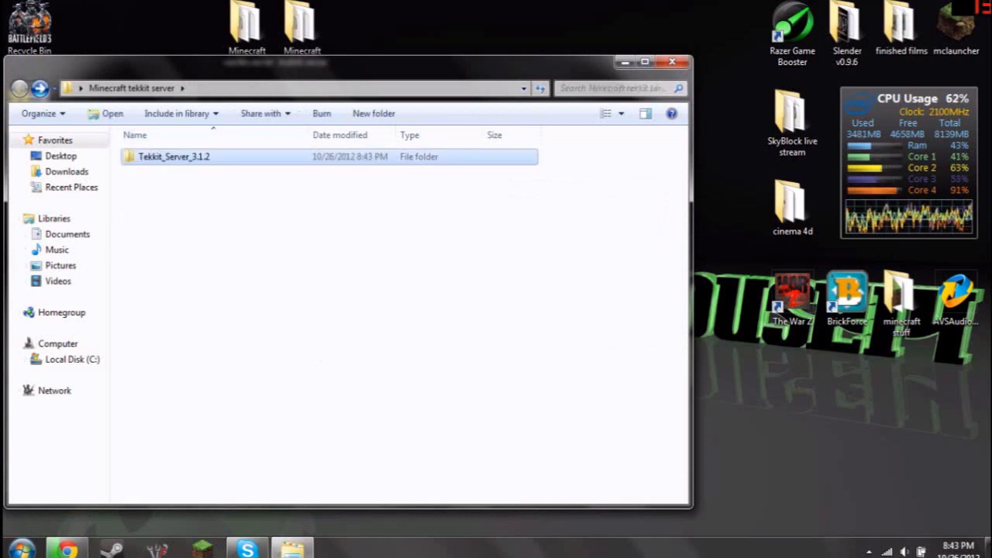
pyautogui.doubleClick(172, 157)
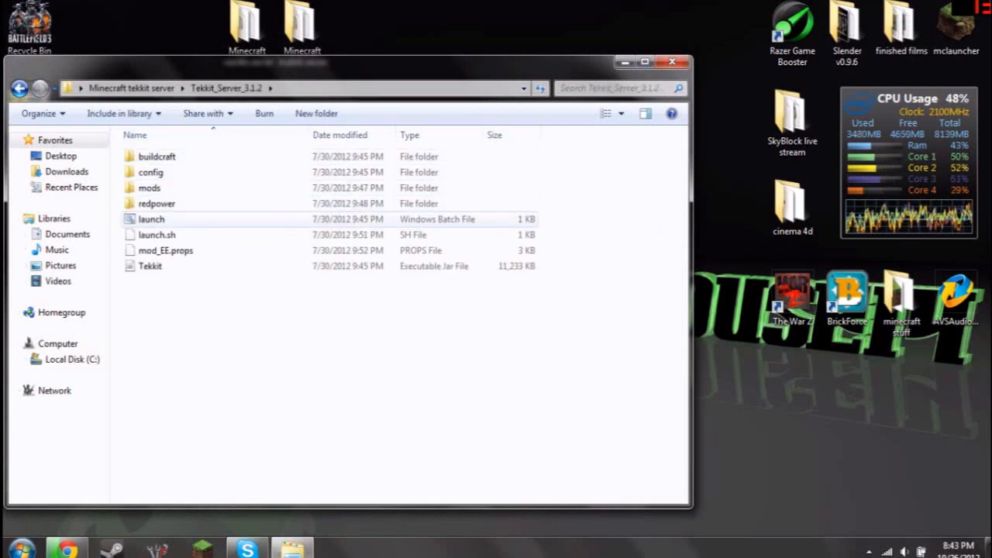
pyautogui.doubleClick(152, 219)
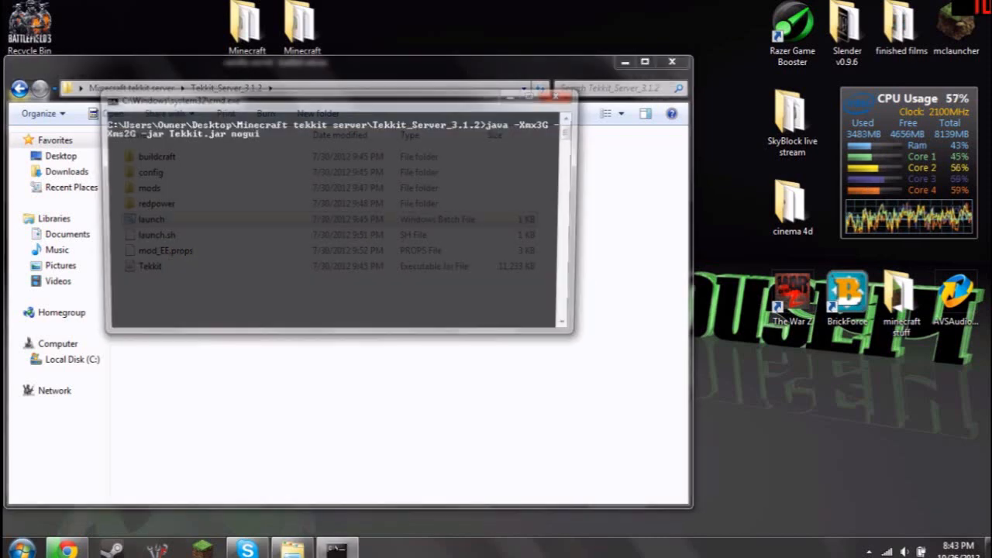
pyautogui.moveTo(310, 99); pyautogui.dragTo(701, 93)
pyautogui.click(214, 342)
pyautogui.moveTo(222, 339); pyautogui.dragTo(326, 298)
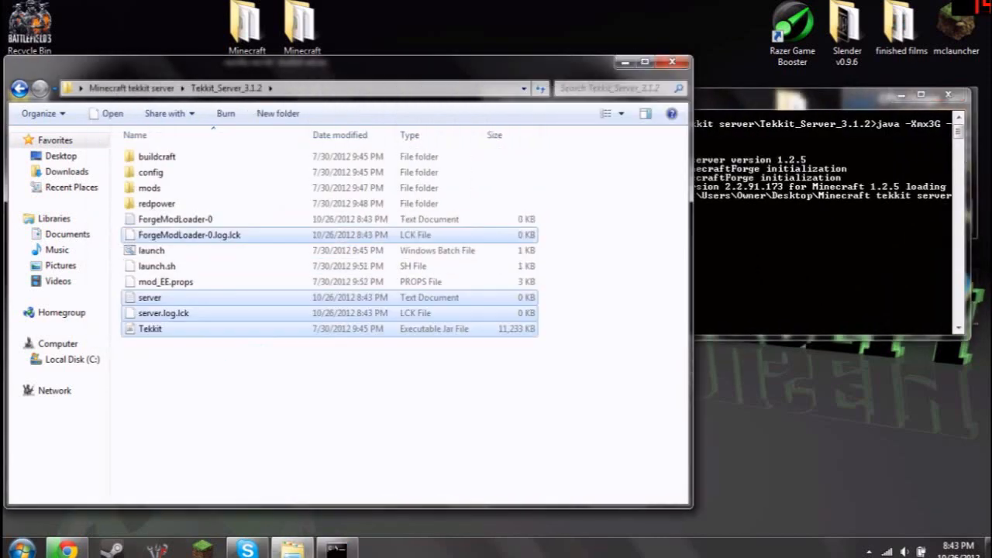
# Let the Tekkit server finish generating its worlds and configuration files, and close the server console
pyautogui.click(329, 388)
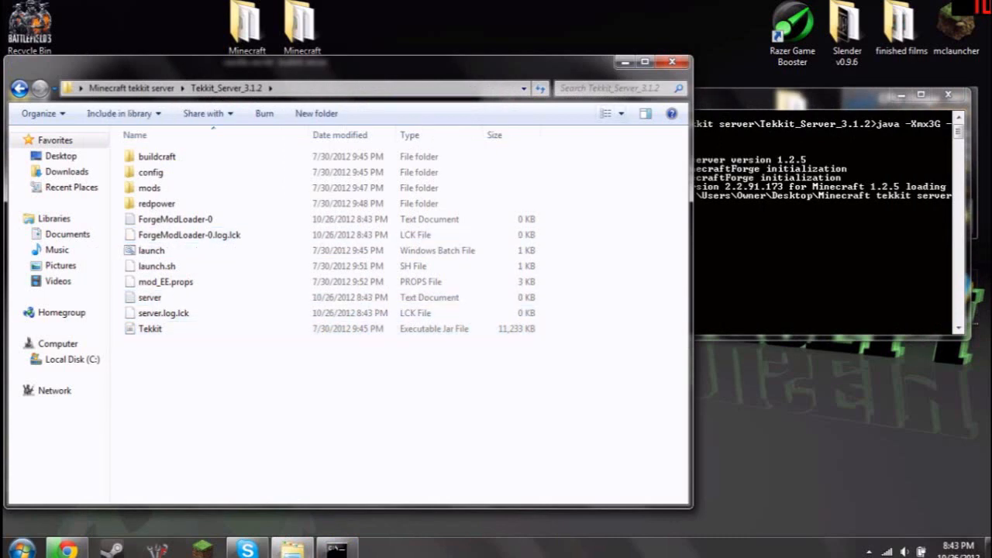
pyautogui.click(813, 260)
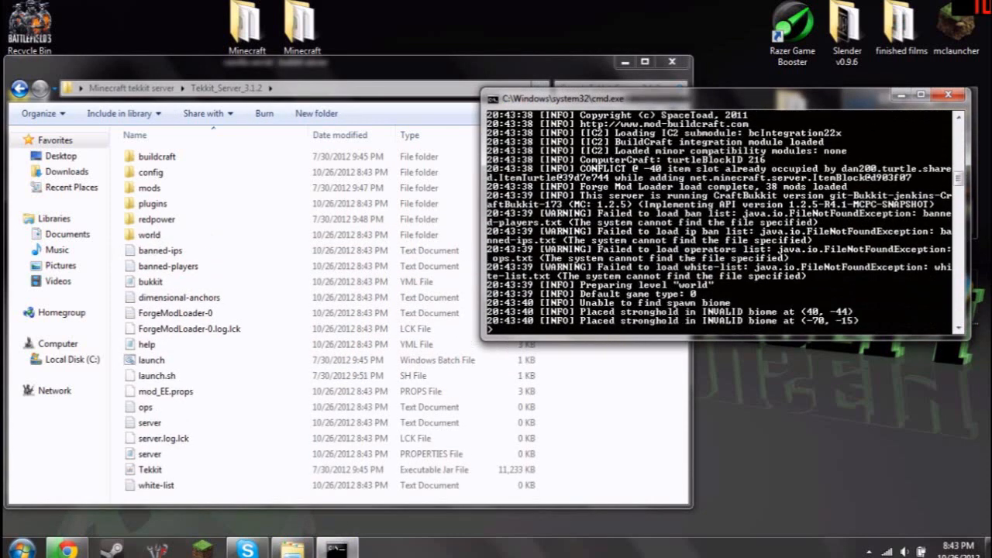
pyautogui.click(310, 313)
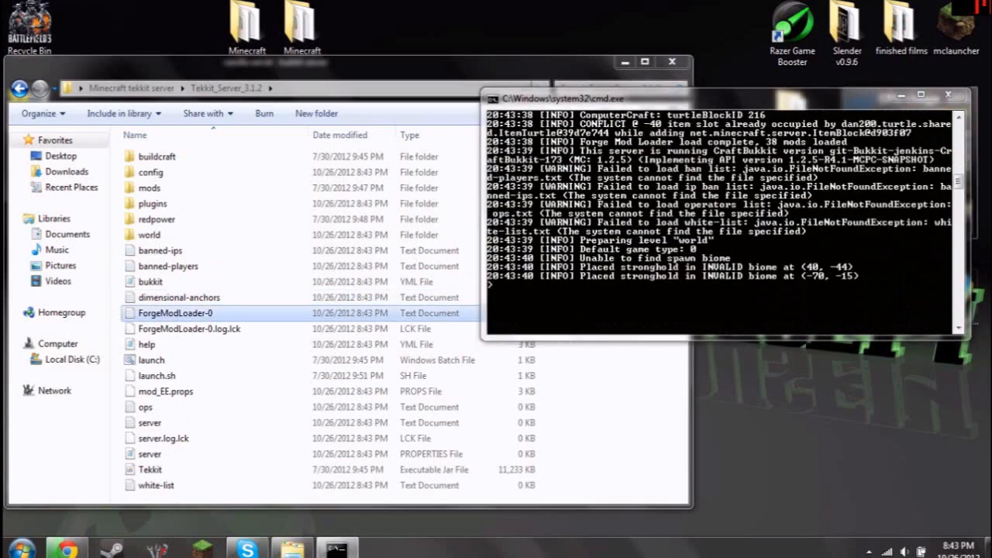
pyautogui.click(783, 225)
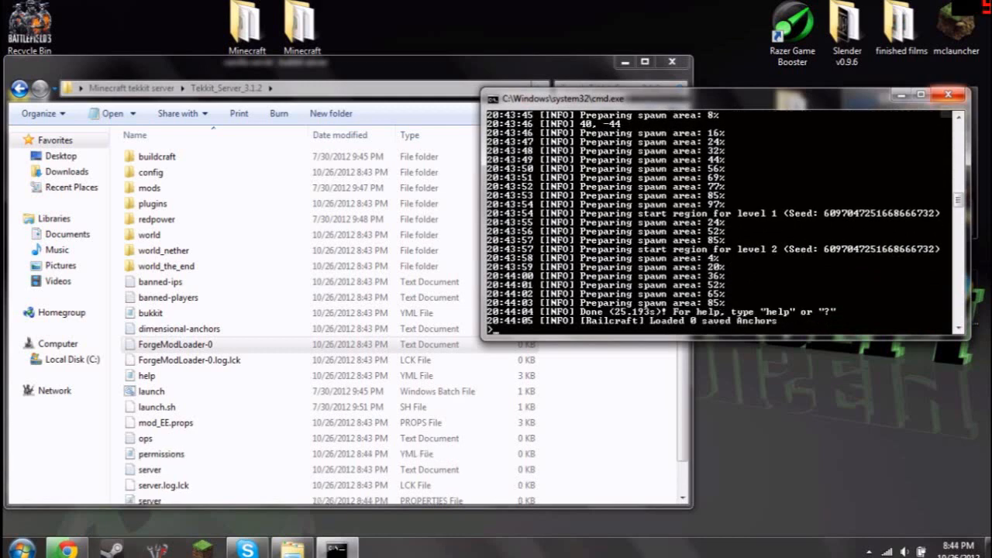
pyautogui.click(947, 94)
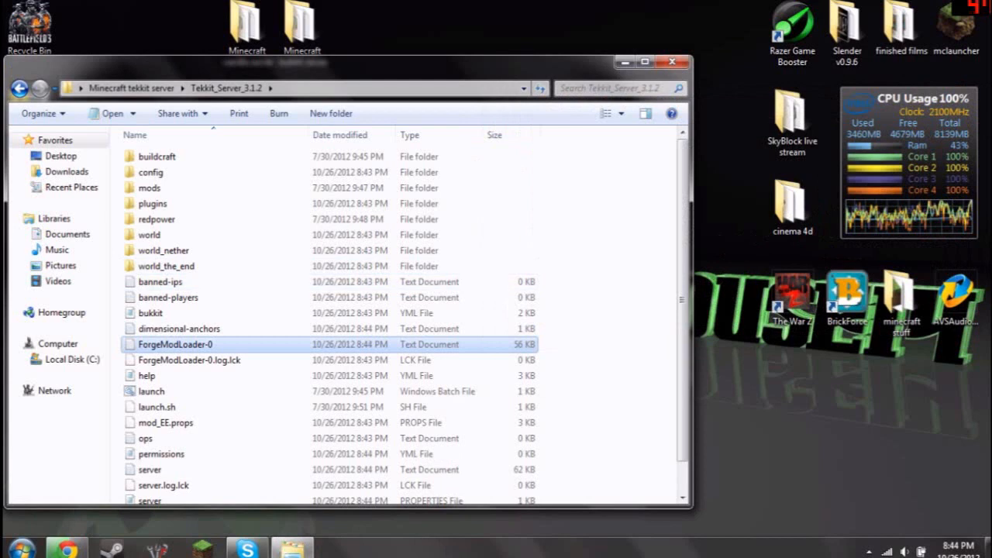
pyautogui.click(608, 279)
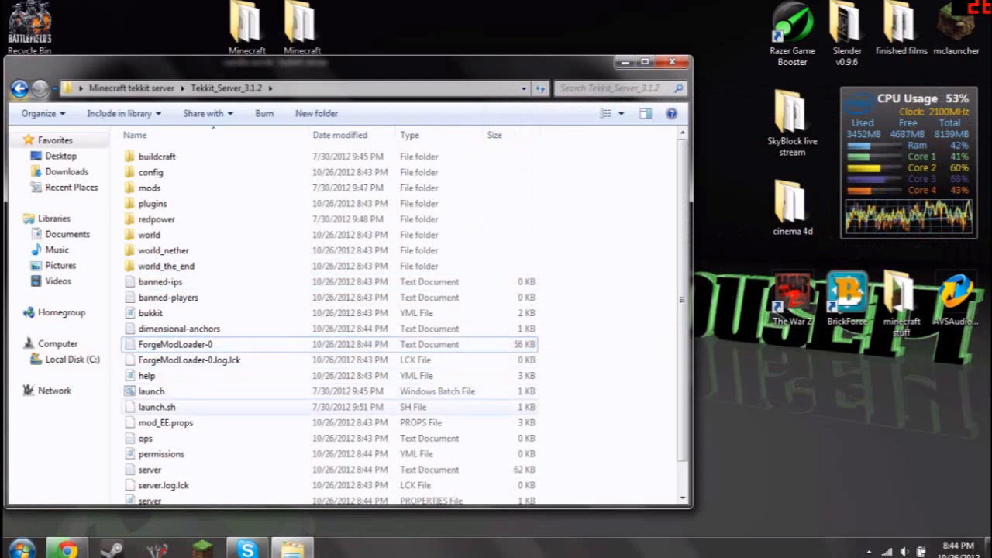
# Open the server PROPERTIES file from the Tekkit_Server_3.1.2 folder and set level-name to "my world"
pyautogui.scroll(-1, 163, 407)
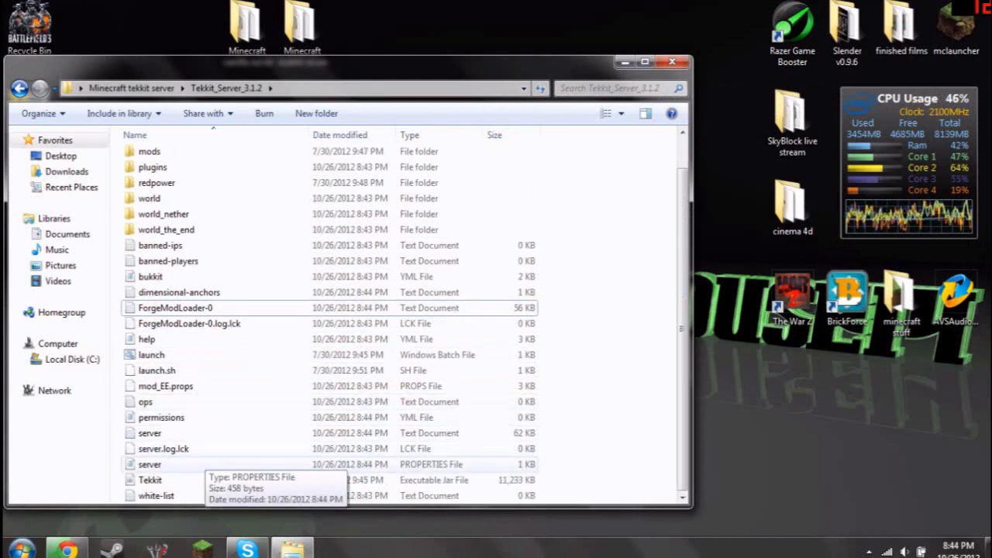
pyautogui.click(198, 464)
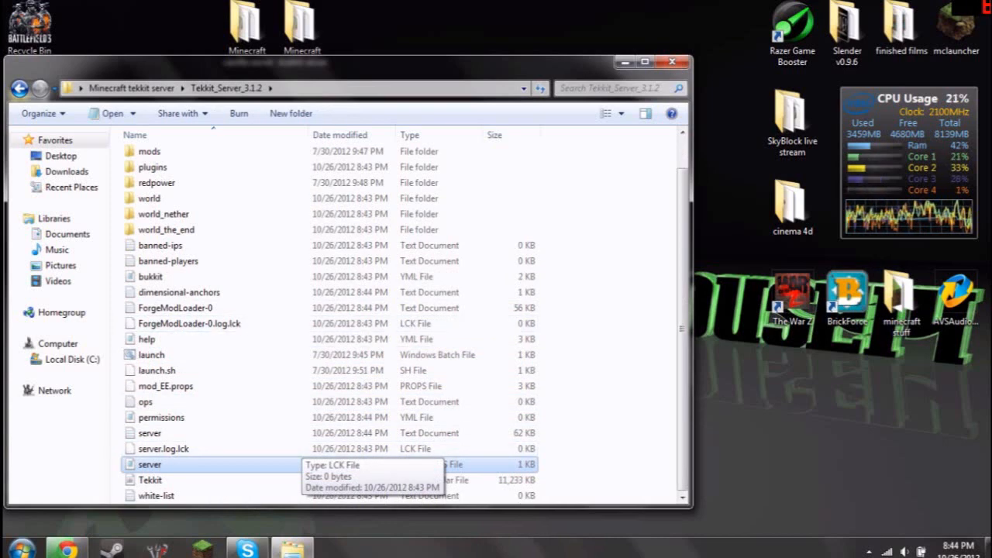
pyautogui.click(605, 379)
pyautogui.click(178, 464)
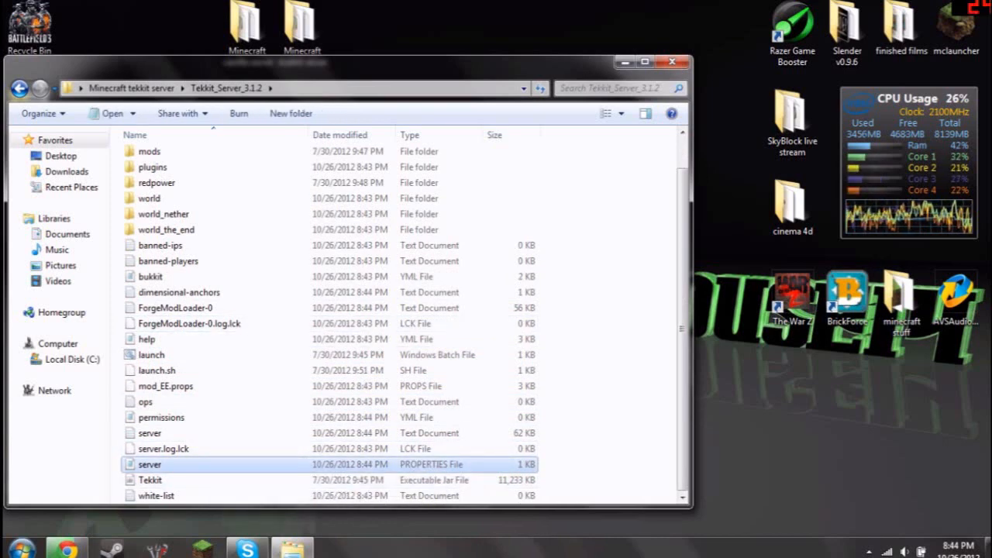
pyautogui.doubleClick(172, 465)
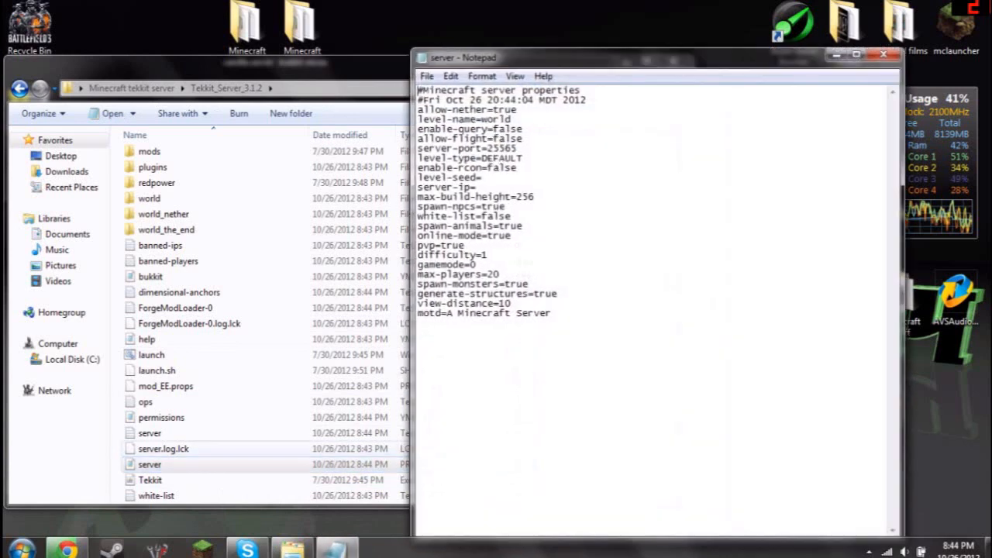
pyautogui.moveTo(511, 120); pyautogui.dragTo(493, 120)
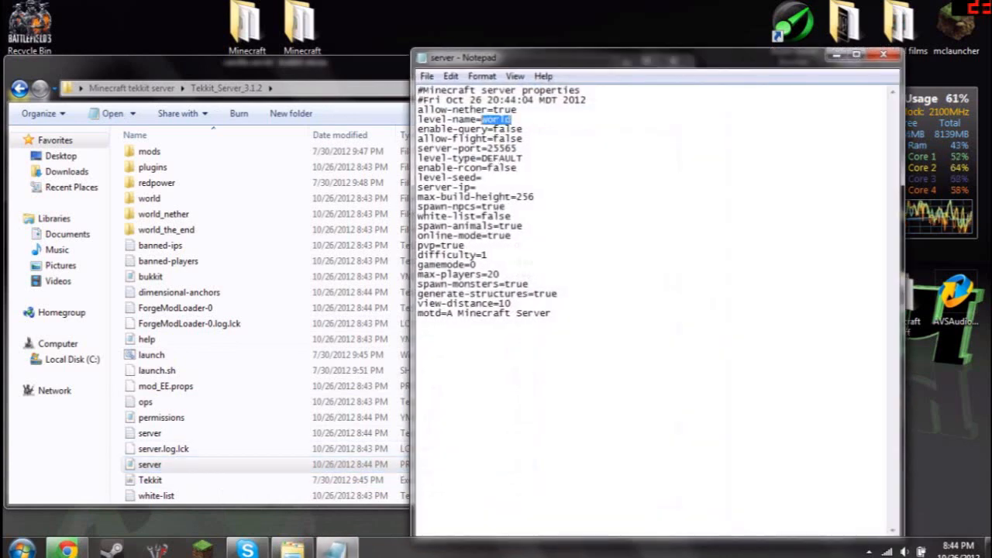
pyautogui.write('my wo')
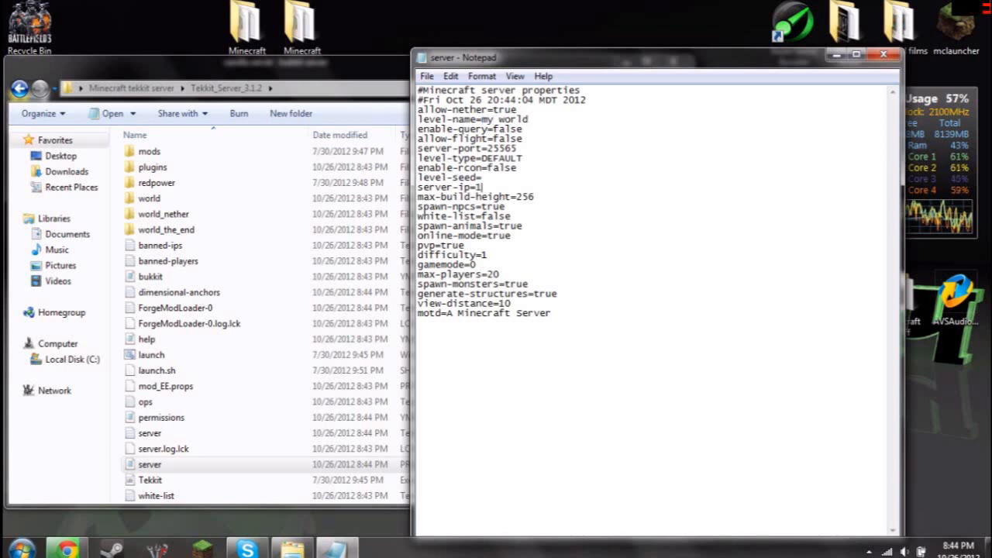
# Set server-ip to 192.168.0.3 in the server properties, and save and close the file
pyautogui.write('92.1')
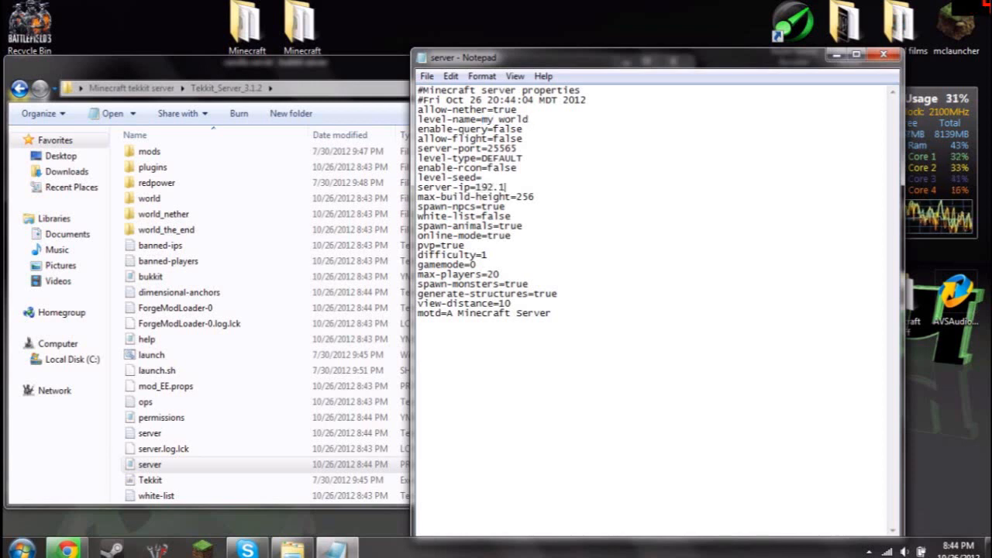
pyautogui.write('68.0.3')
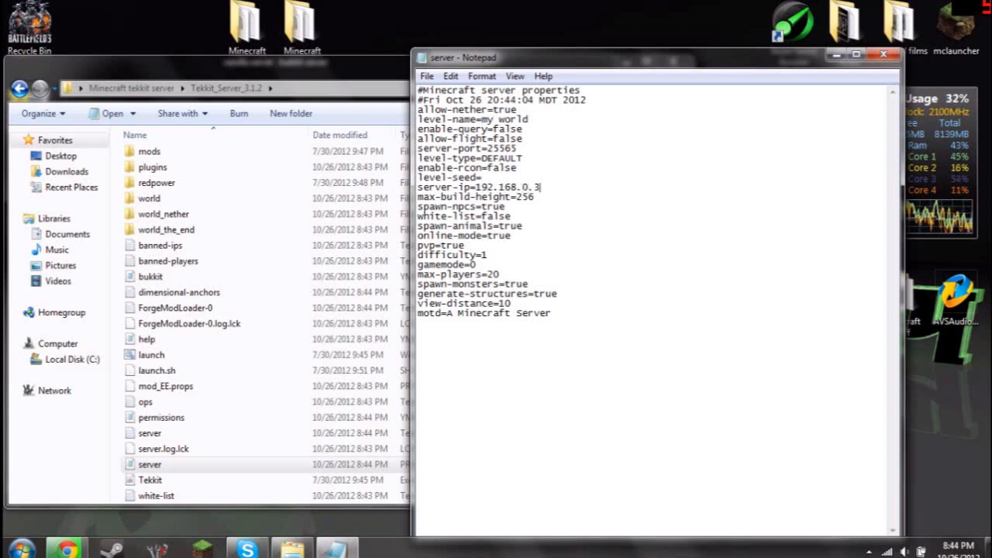
pyautogui.moveTo(517, 149); pyautogui.dragTo(494, 149)
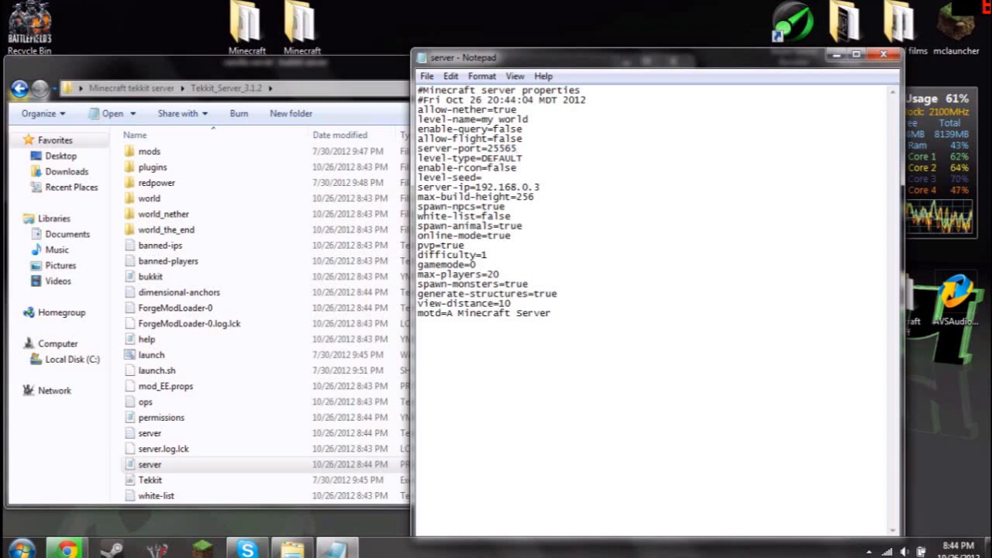
pyautogui.moveTo(552, 313); pyautogui.dragTo(476, 313)
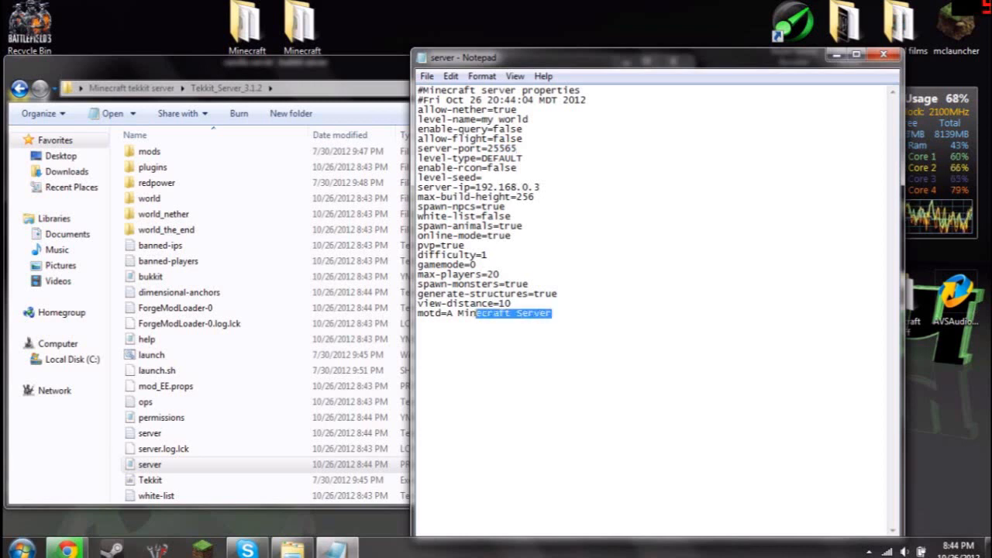
pyautogui.click(419, 323)
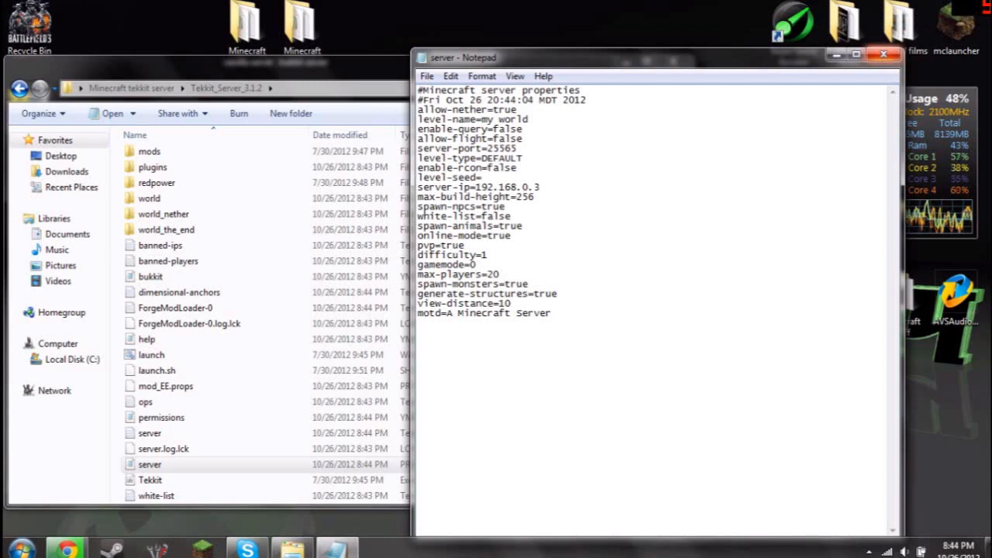
pyautogui.click(883, 55)
pyautogui.click(465, 289)
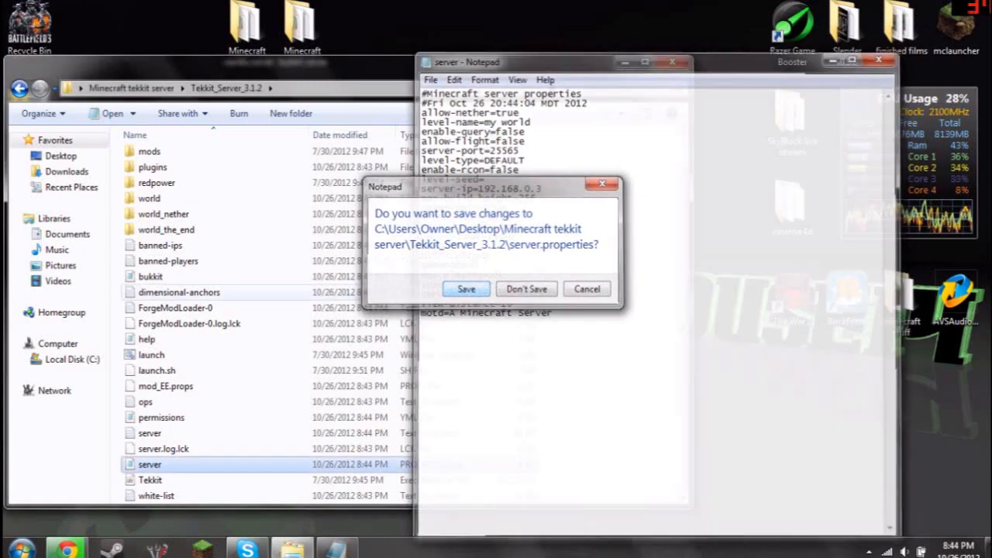
# Look into the Tekkit server's plugins folder and return to the Tekkit_Server_3.1.2 folder
pyautogui.scroll(2, 465, 263)
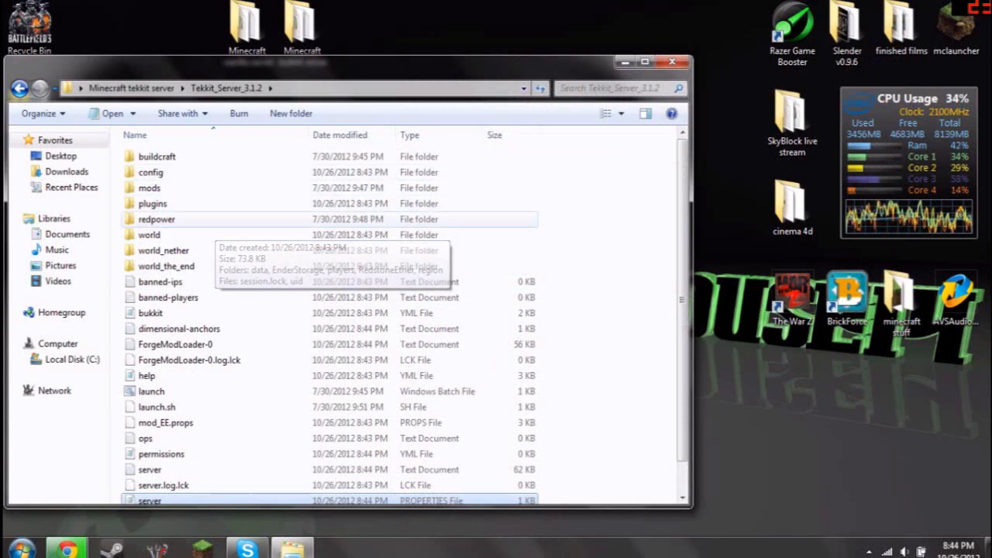
pyautogui.doubleClick(152, 203)
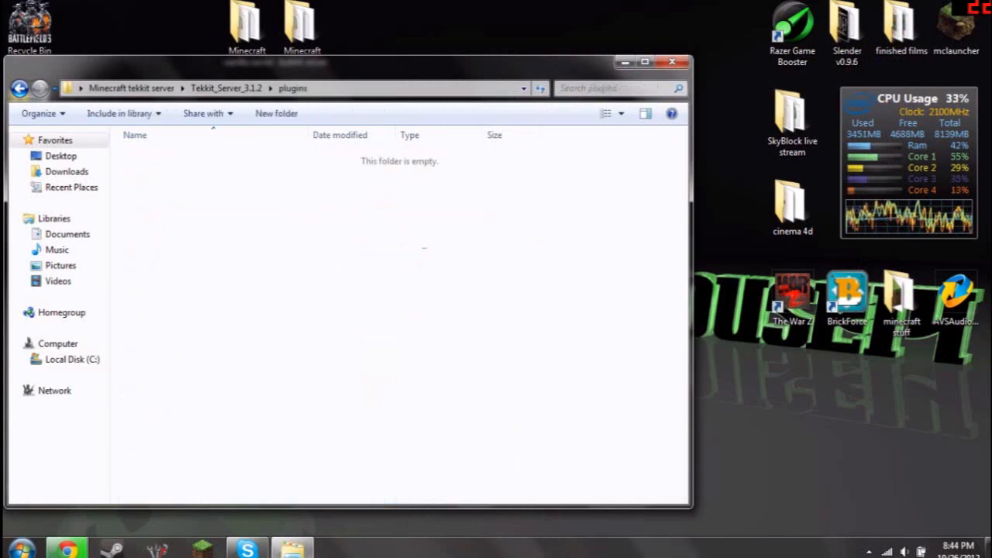
pyautogui.press('BackSpace')
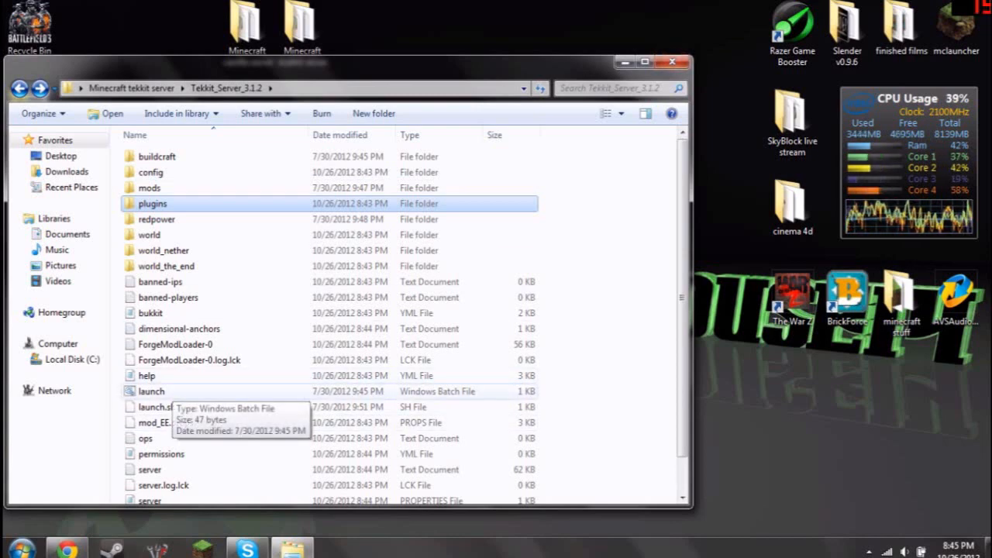
# Test-run the launch batch file, close its console, and move the Minecraft tekkit server folder beside the Minecraft bukkit server folder on the desktop
pyautogui.doubleClick(151, 391)
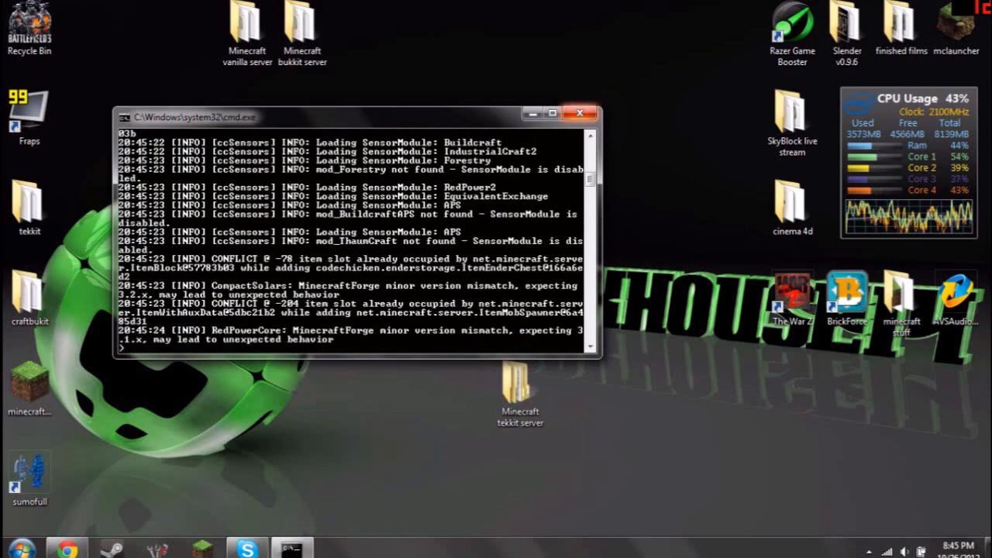
pyautogui.click(579, 113)
pyautogui.moveTo(517, 386); pyautogui.dragTo(354, 29)
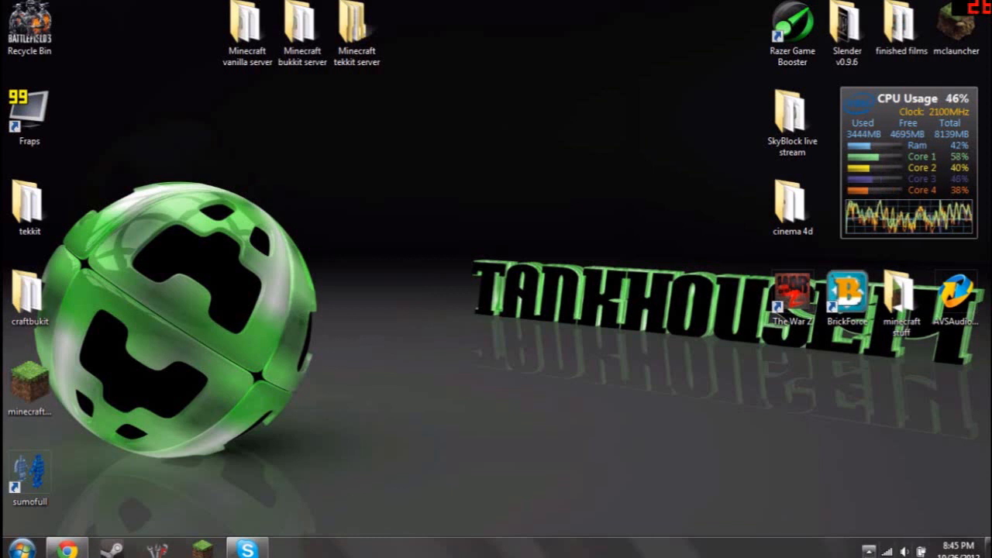
pyautogui.click(868, 551)
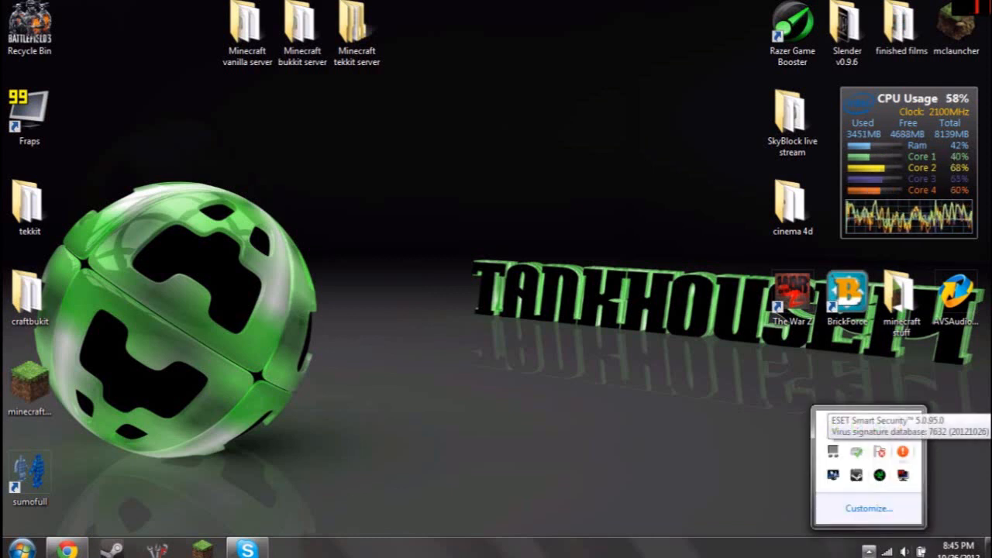
pyautogui.moveTo(743, 460); pyautogui.dragTo(476, 396)
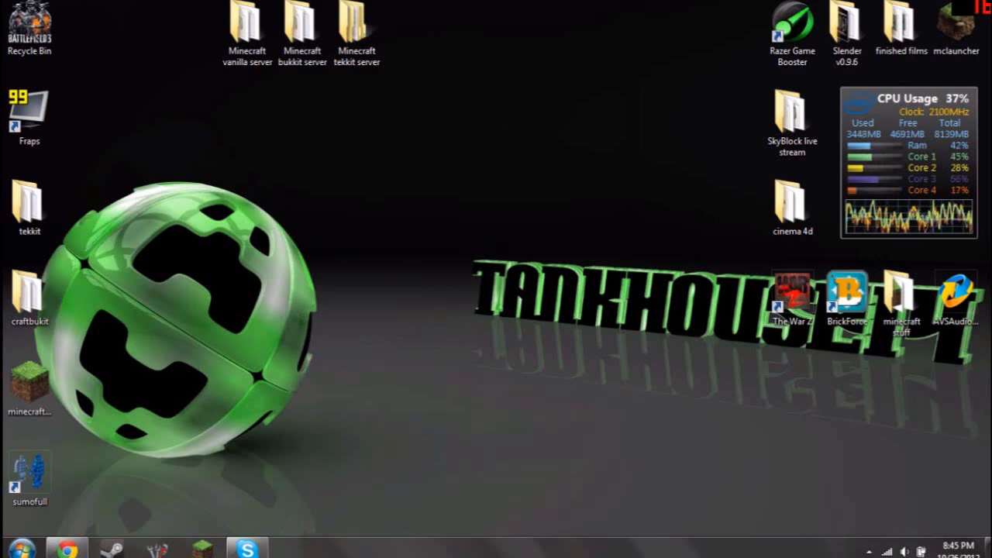
pyautogui.click(68, 549)
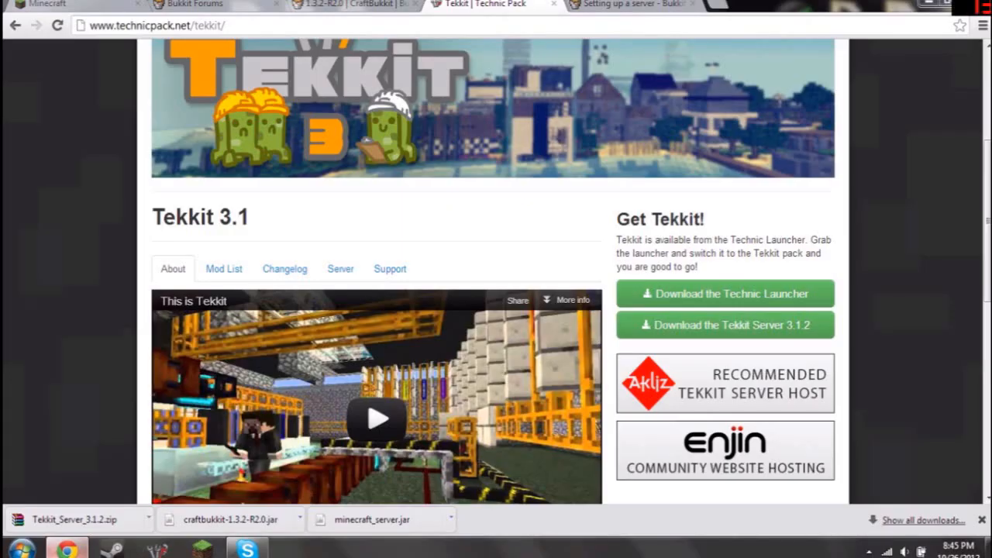
pyautogui.click(67, 549)
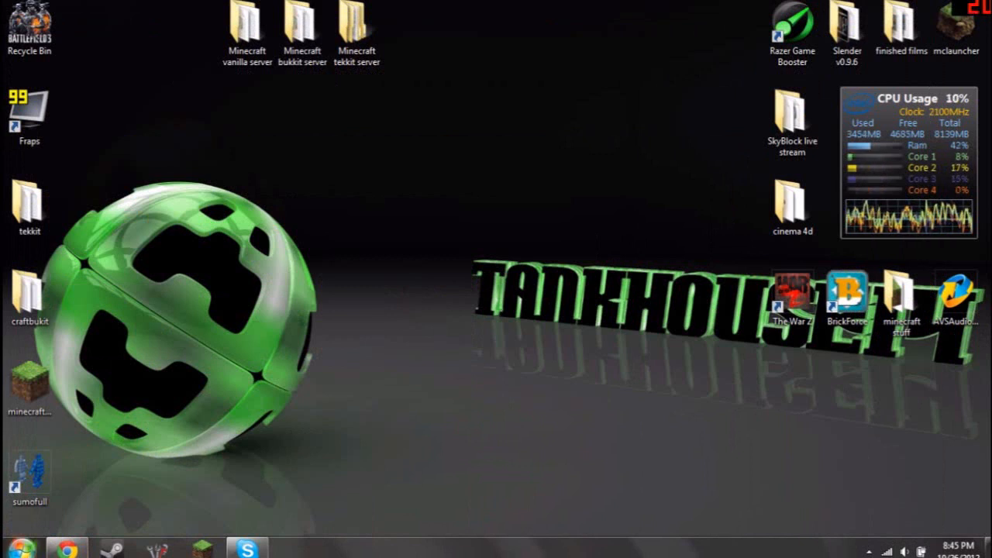
# Open a Command Prompt and run ipconfig to look up the computer's IPv4 address and default gateway
pyautogui.click(22, 549)
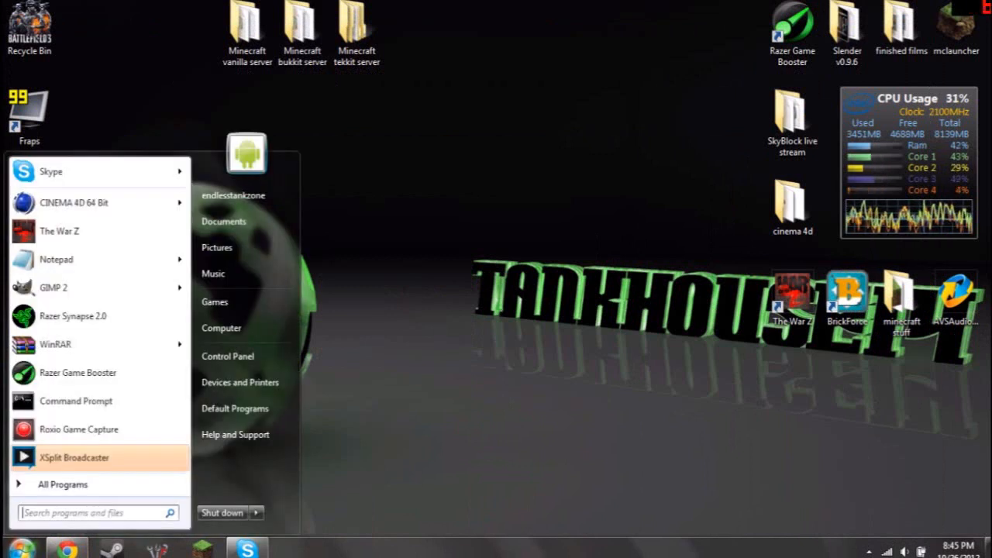
pyautogui.write('cmd')
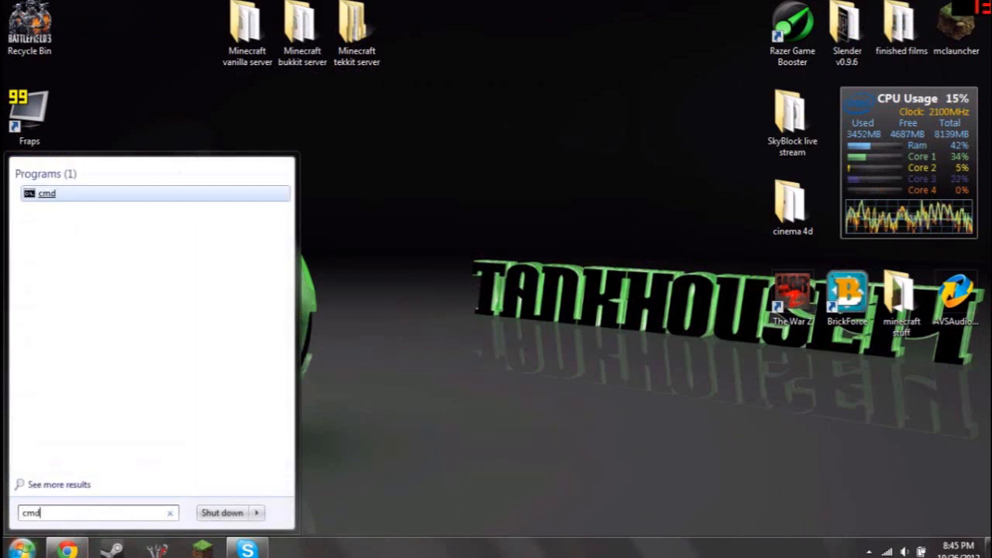
pyautogui.press('Return')
pyautogui.write('ipf')
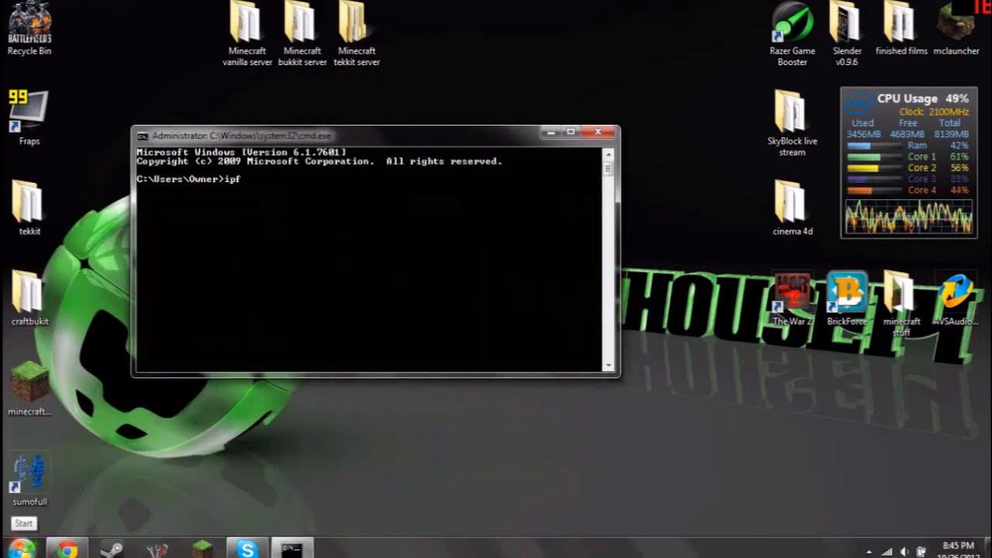
pyautogui.write('onfig')
pyautogui.press('Return')
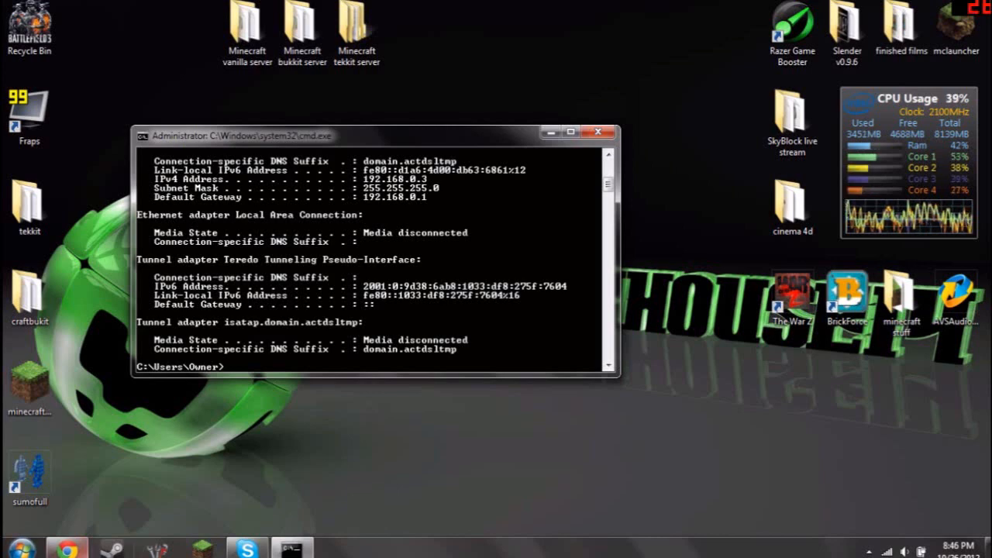
# Switch to Chrome, load the router configuration page at 192.168.0.1 in a new tab, and dismiss the downloads bar
pyautogui.moveTo(68, 549)
pyautogui.click(97, 464)
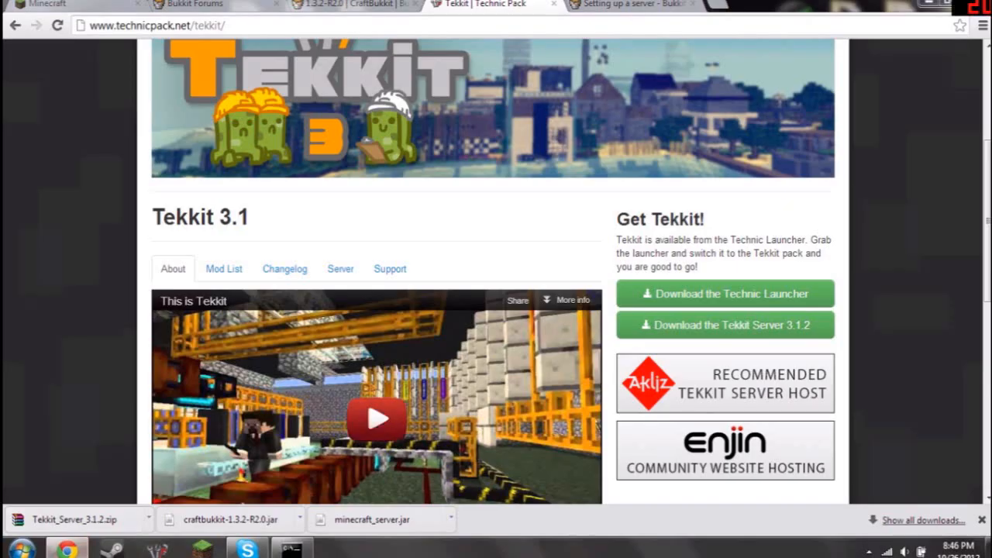
pyautogui.hotkey('ctrl', 't')
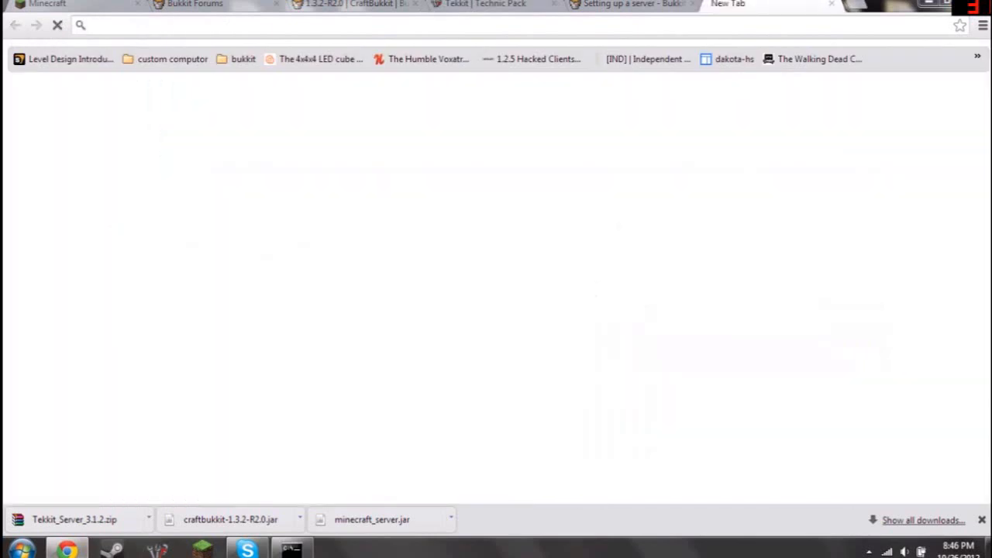
pyautogui.write('1892')
pyautogui.press('BackSpace')
pyautogui.press('BackSpace')
pyautogui.press('BackSpace')
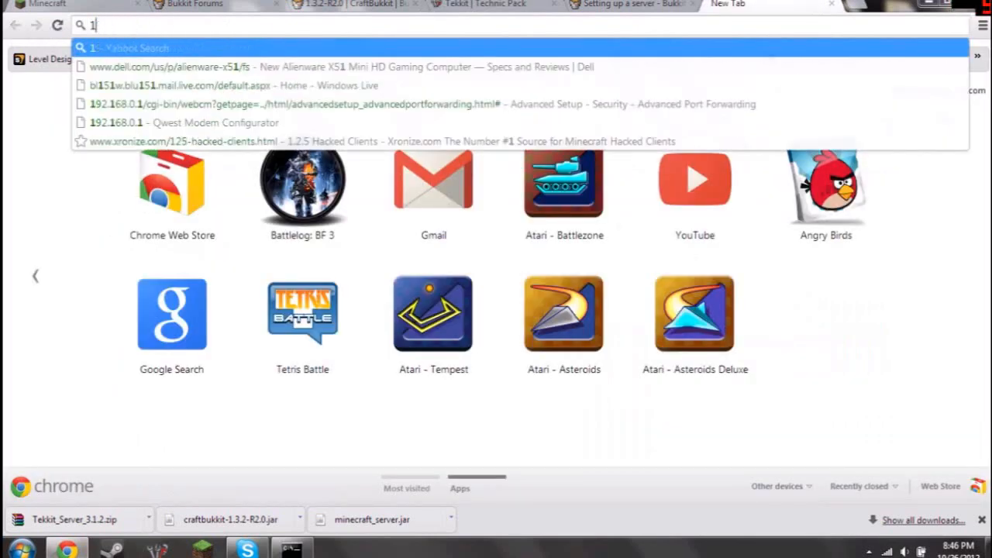
pyautogui.press('BackSpace')
pyautogui.write('192.168.0.1')
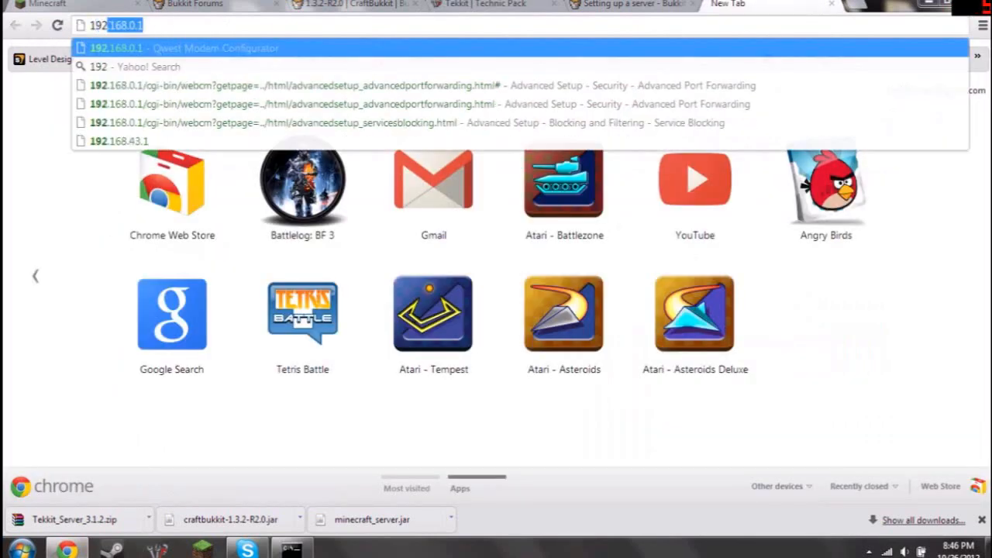
pyautogui.press('Return')
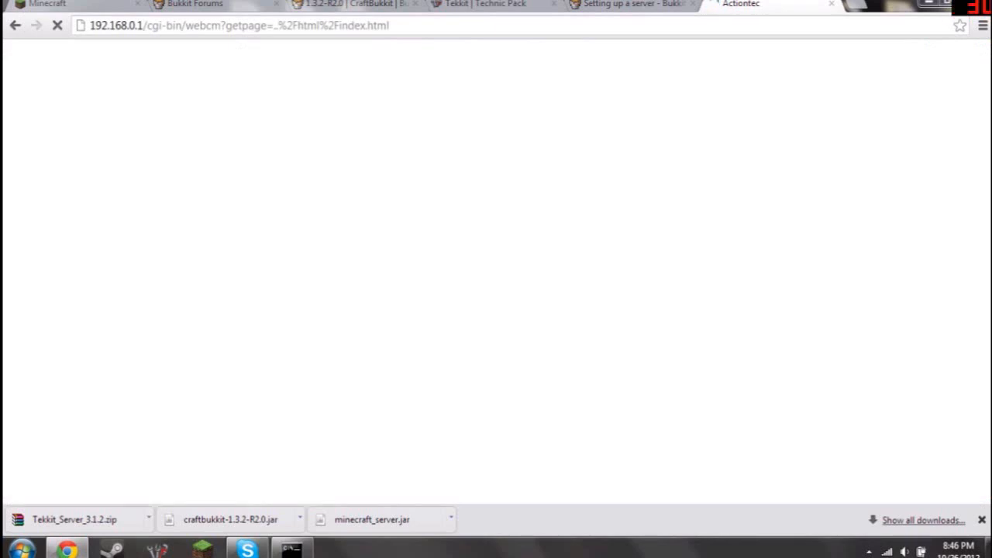
pyautogui.click(981, 520)
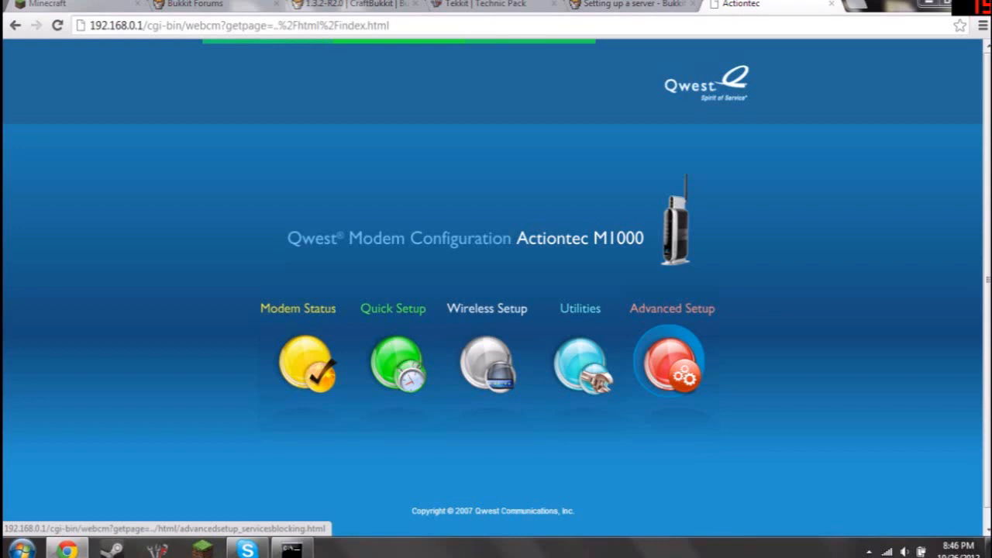
# Go to the modem's Advanced Setup and open the Advanced Port Forwarding page under Security
pyautogui.click(671, 362)
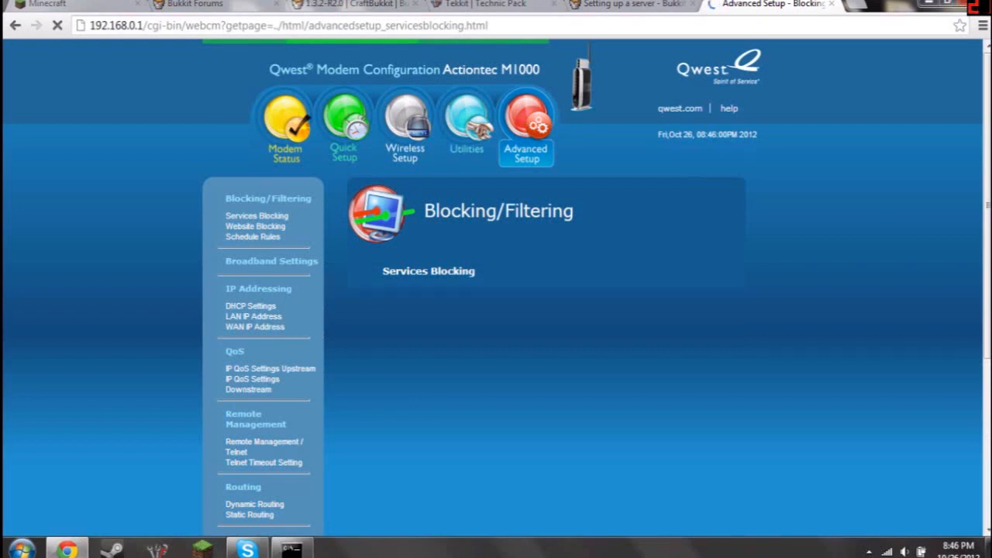
pyautogui.scroll(-3, 496, 287)
pyautogui.scroll(3, 496, 287)
pyautogui.scroll(-3, 496, 287)
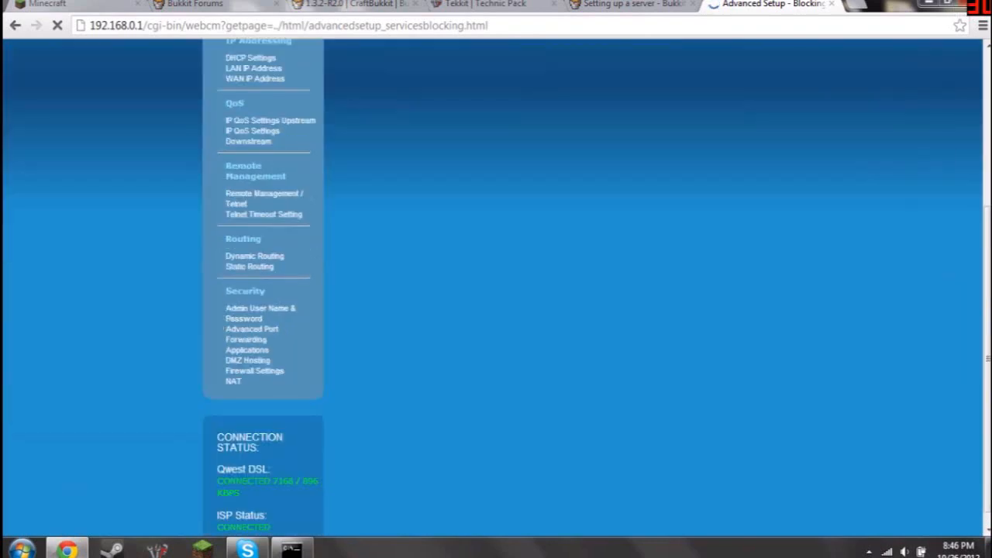
pyautogui.scroll(4, 496, 287)
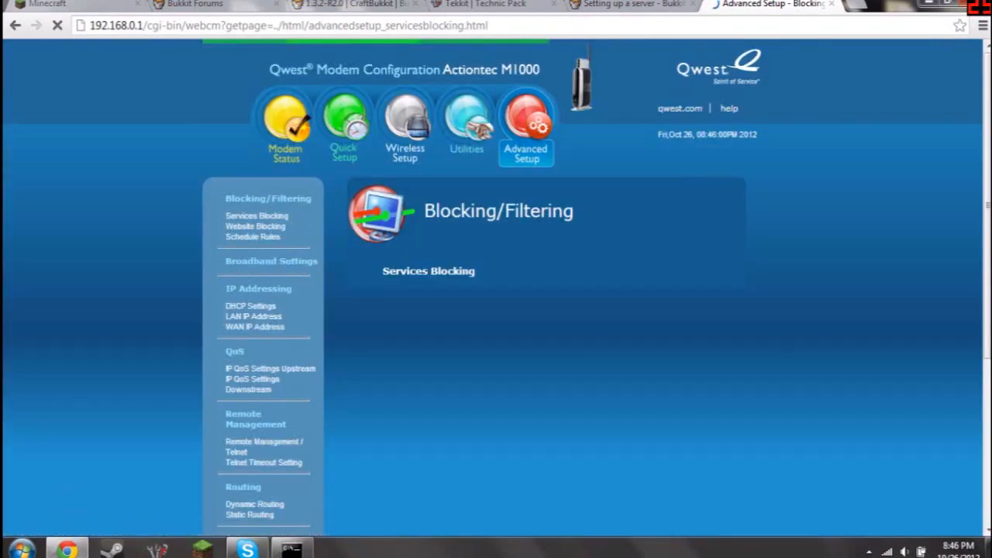
pyautogui.scroll(-4, 496, 286)
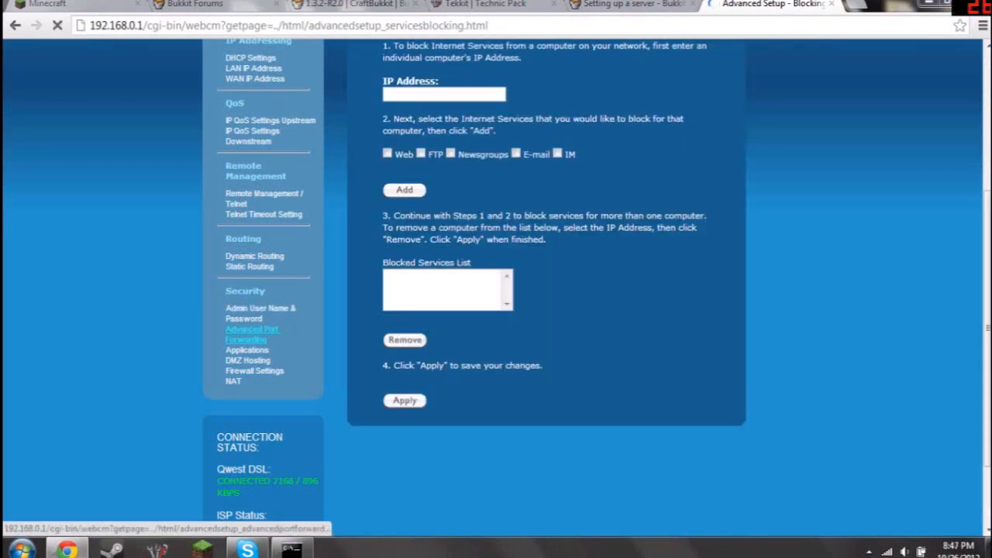
pyautogui.click(248, 334)
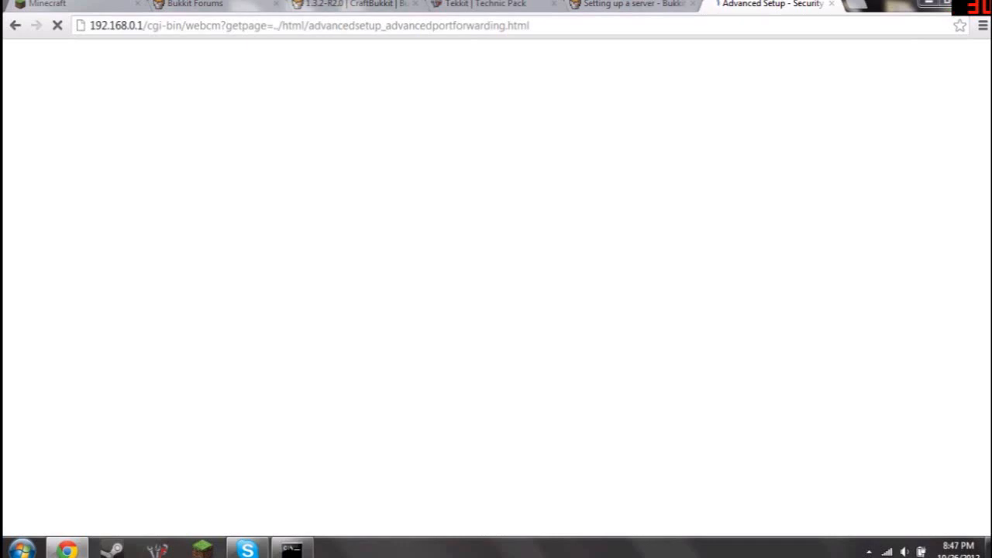
# Close the Minecraft, Bukkit, CraftBukkit, Tekkit and server setup tabs, keeping only the modem configuration tab
pyautogui.click(137, 4)
pyautogui.click(137, 4)
pyautogui.click(137, 4)
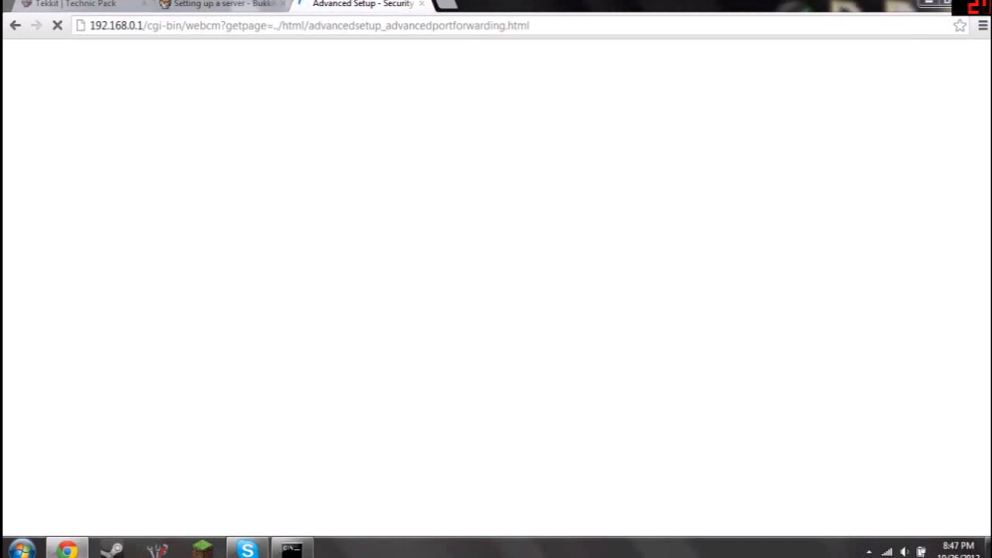
pyautogui.click(137, 4)
pyautogui.click(137, 4)
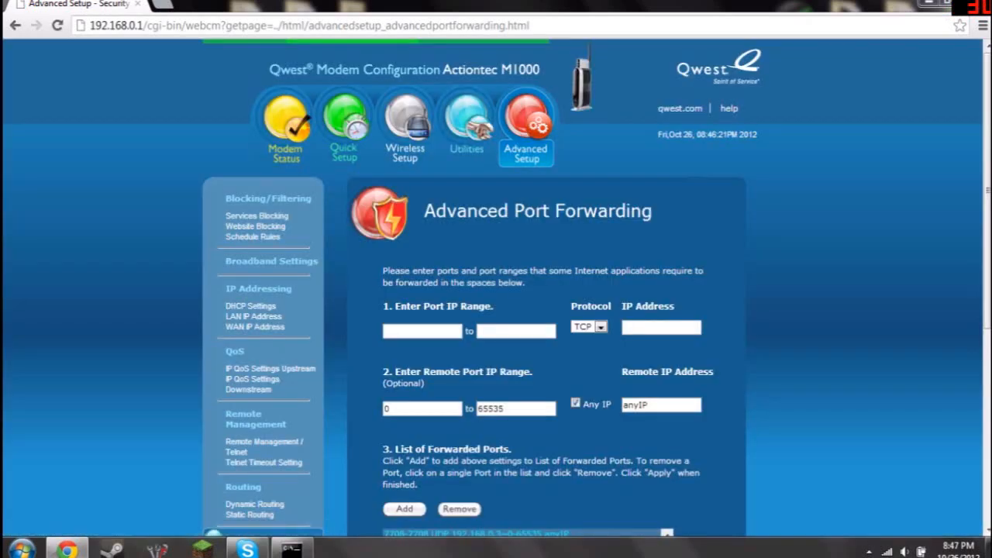
pyautogui.scroll(-3, 496, 310)
pyautogui.click(482, 358)
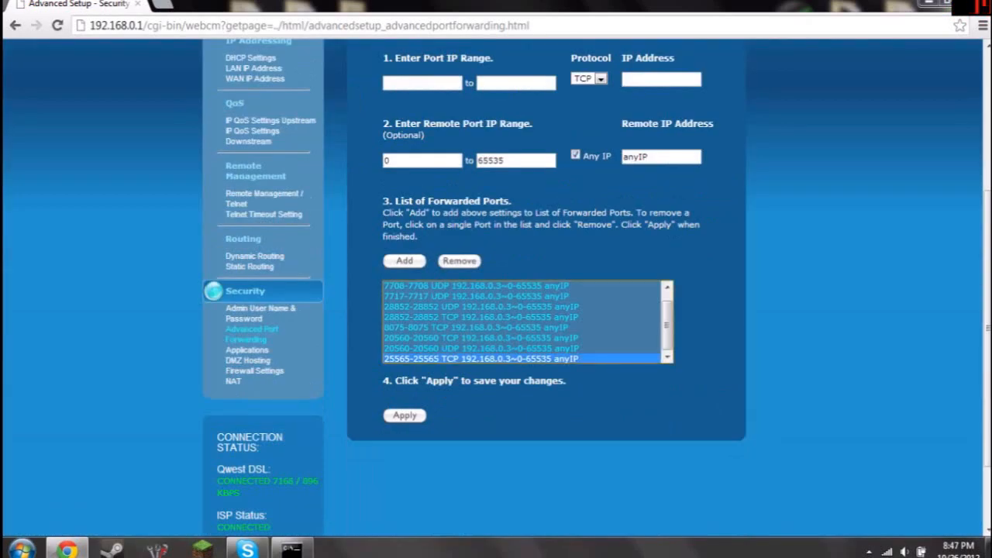
pyautogui.click(458, 261)
pyautogui.scroll(-3, 459, 261)
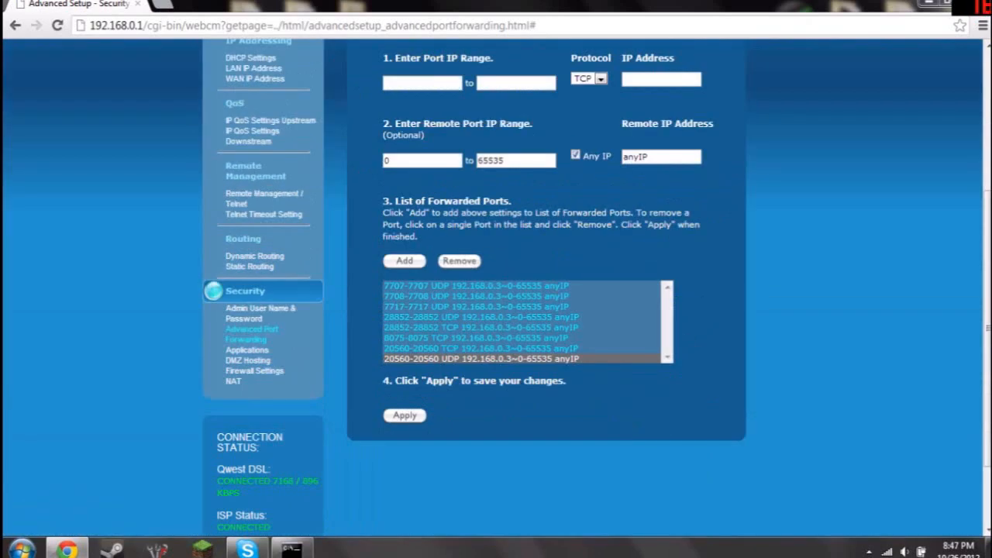
pyautogui.click(404, 415)
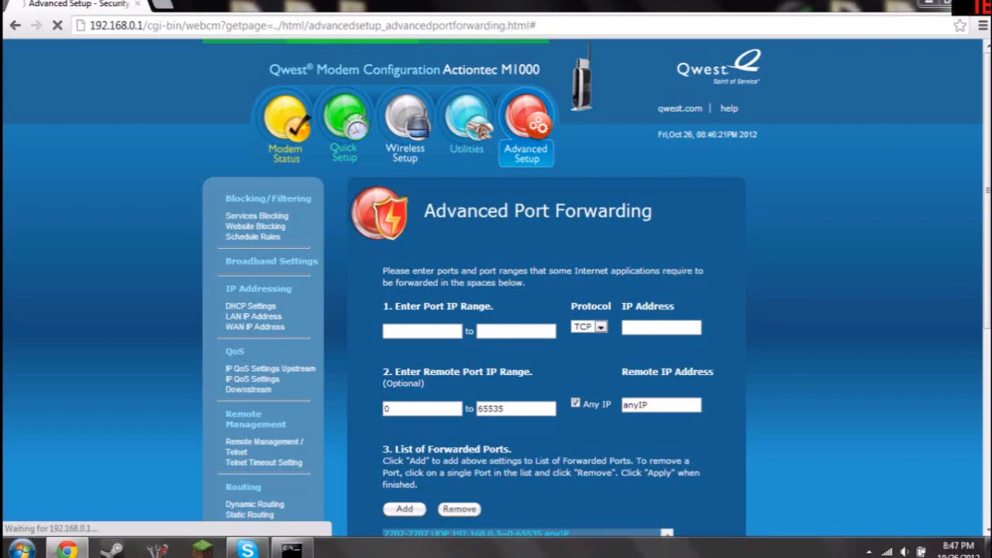
pyautogui.scroll(-4, 496, 287)
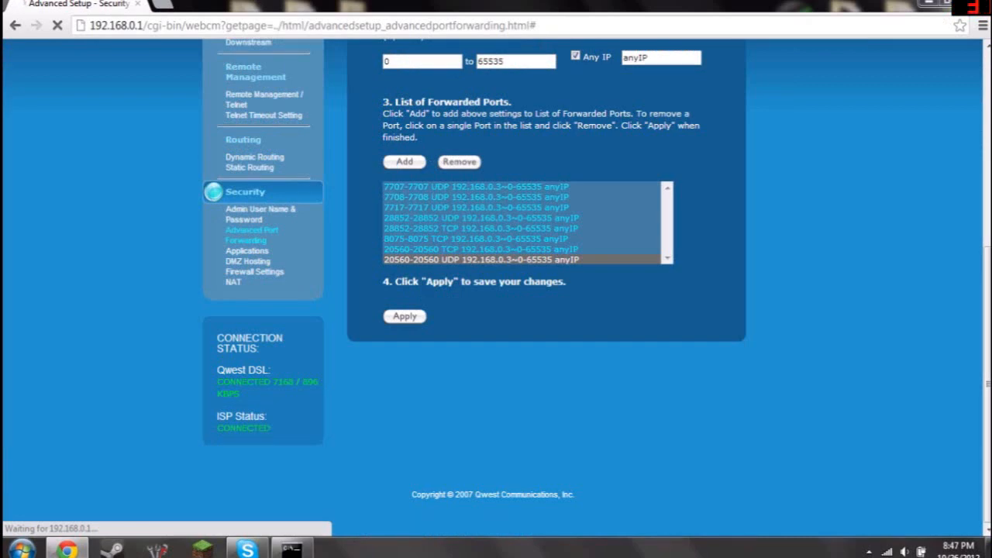
pyautogui.scroll(3, 496, 287)
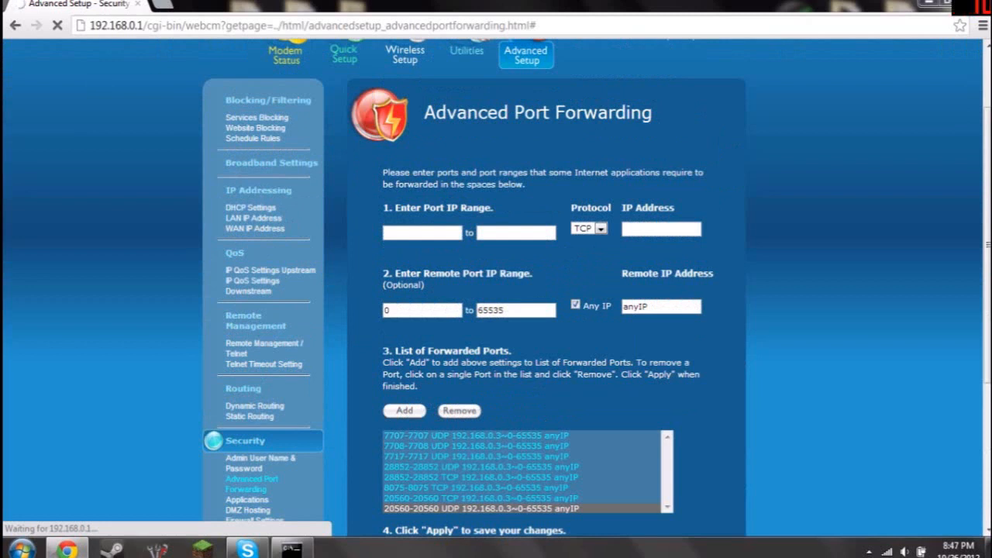
pyautogui.scroll(1, 496, 287)
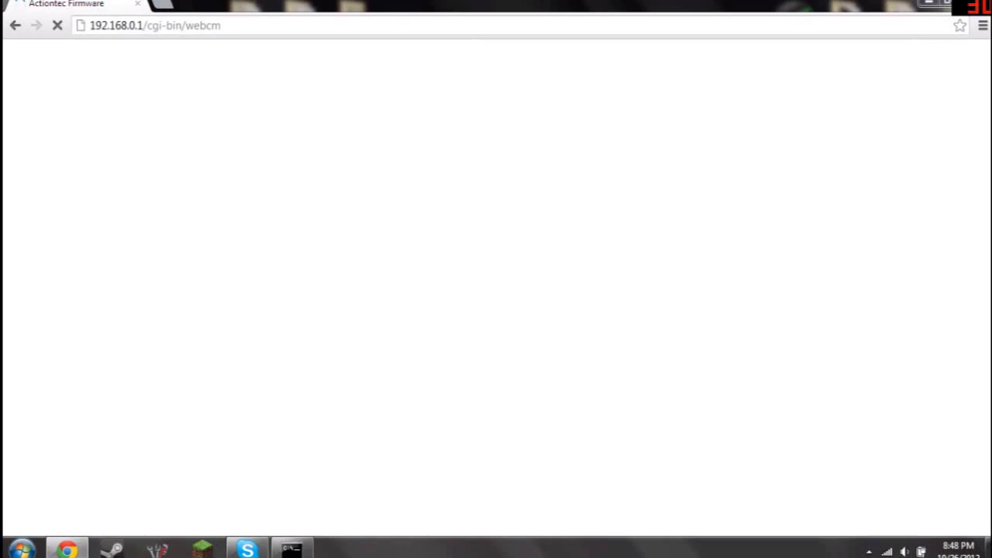
# Enter 25565 to 25565 as the port range of a new forwarding rule
pyautogui.scroll(-3, 496, 310)
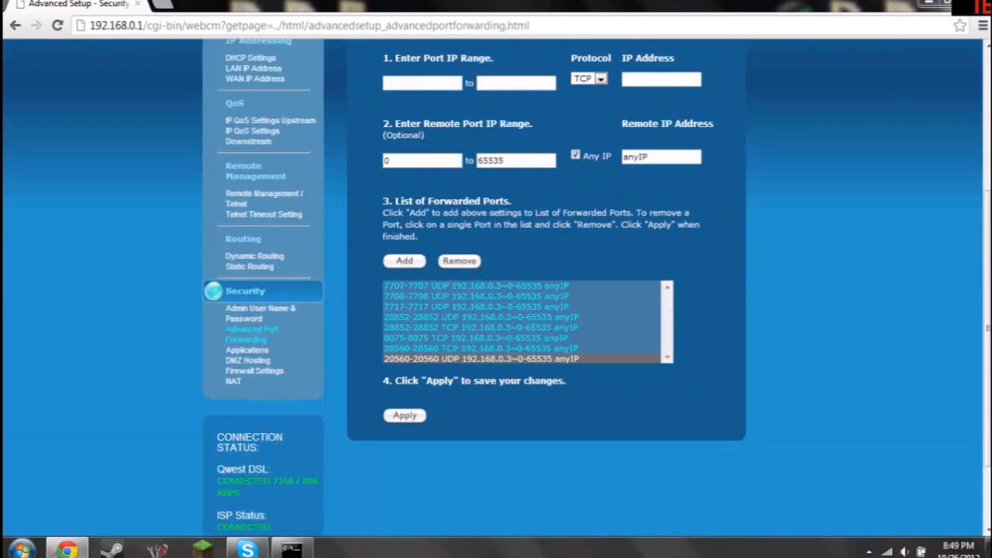
pyautogui.scroll(2, 495, 310)
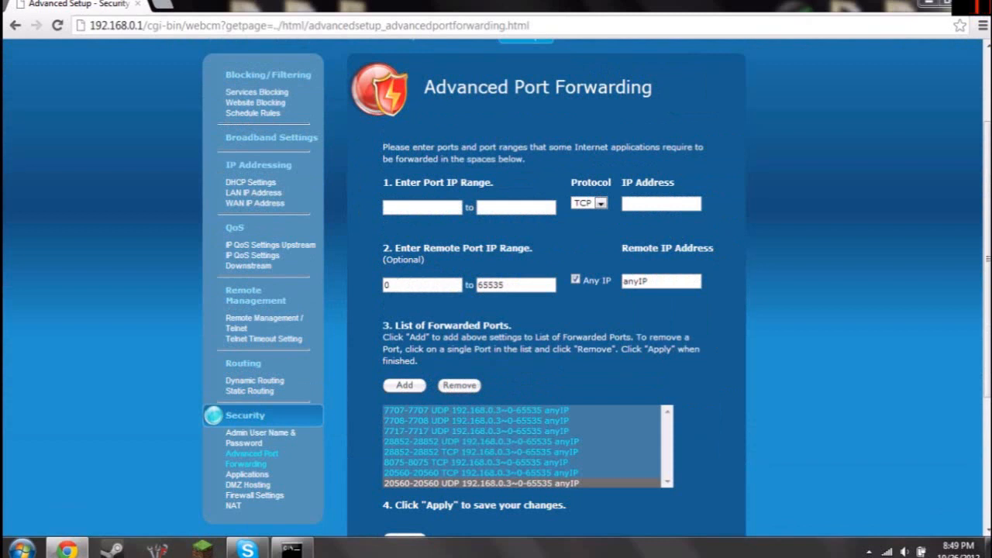
pyautogui.click(422, 208)
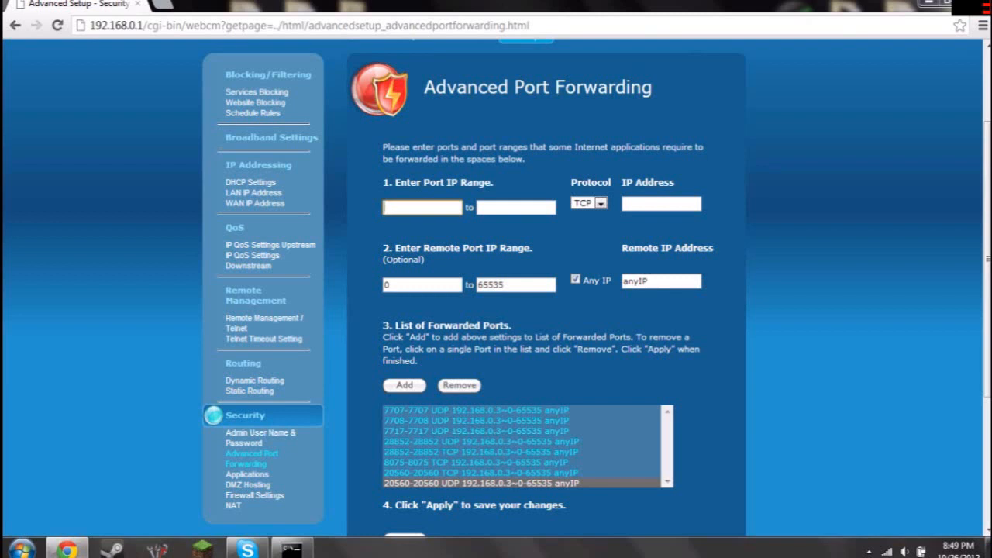
pyautogui.write('25565')
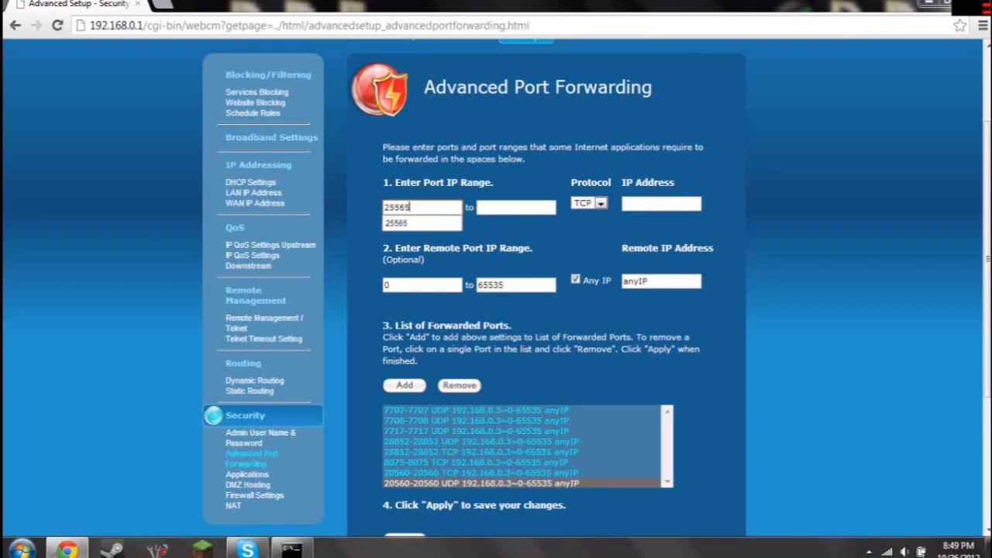
pyautogui.press('Tab')
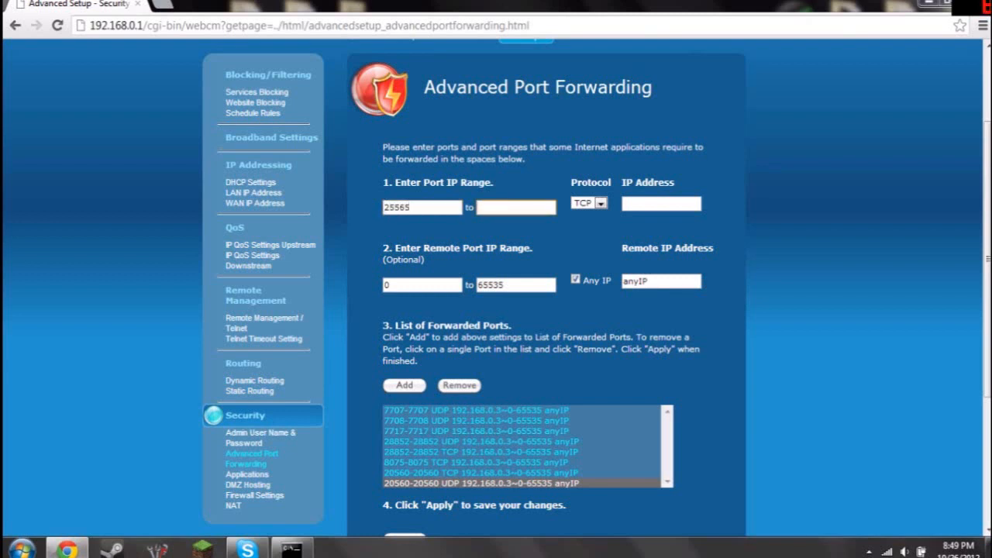
pyautogui.write('25565')
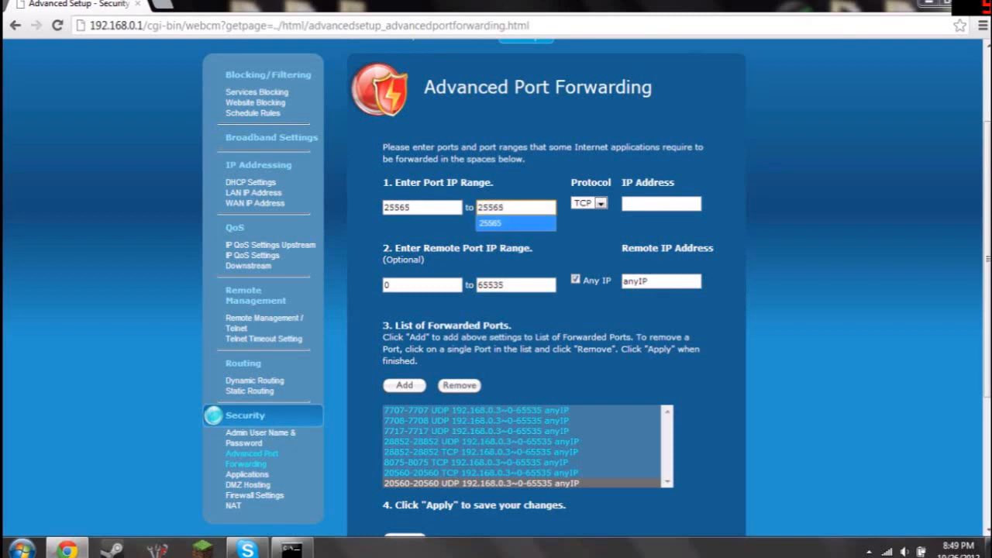
pyautogui.click(515, 223)
# Check the IPv4 address in the Command Prompt and set the forwarding rule's IP address to 192.168.0.3
pyautogui.click(661, 203)
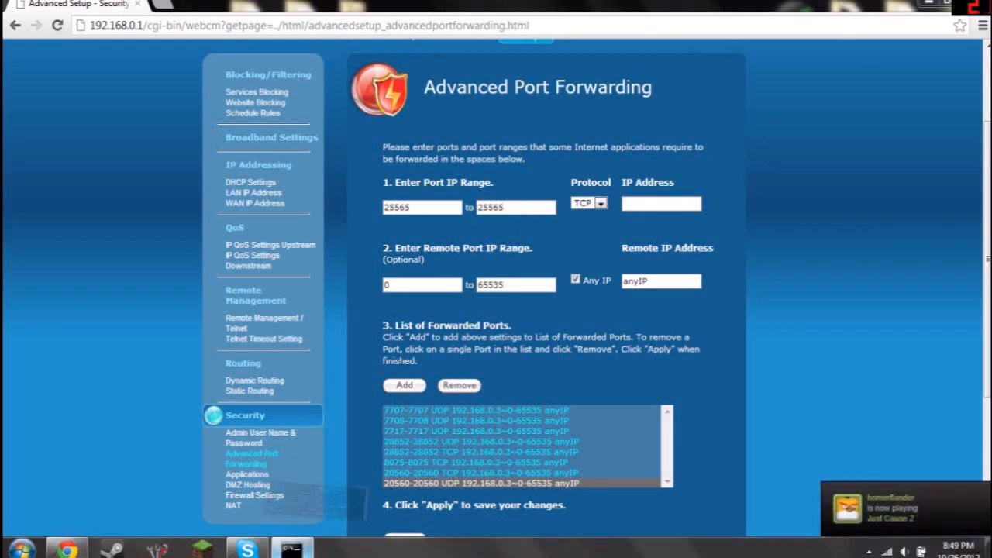
pyautogui.click(307, 547)
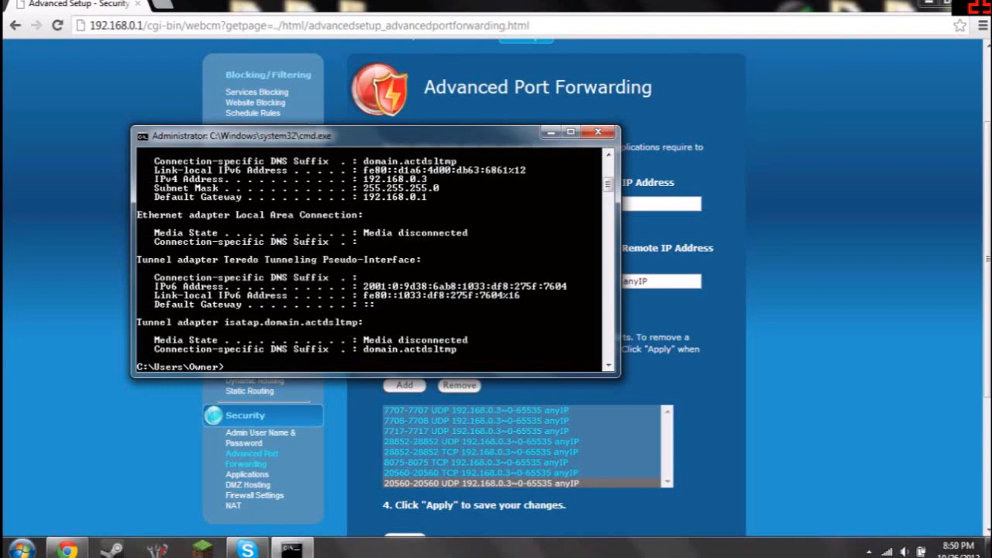
pyautogui.click(550, 131)
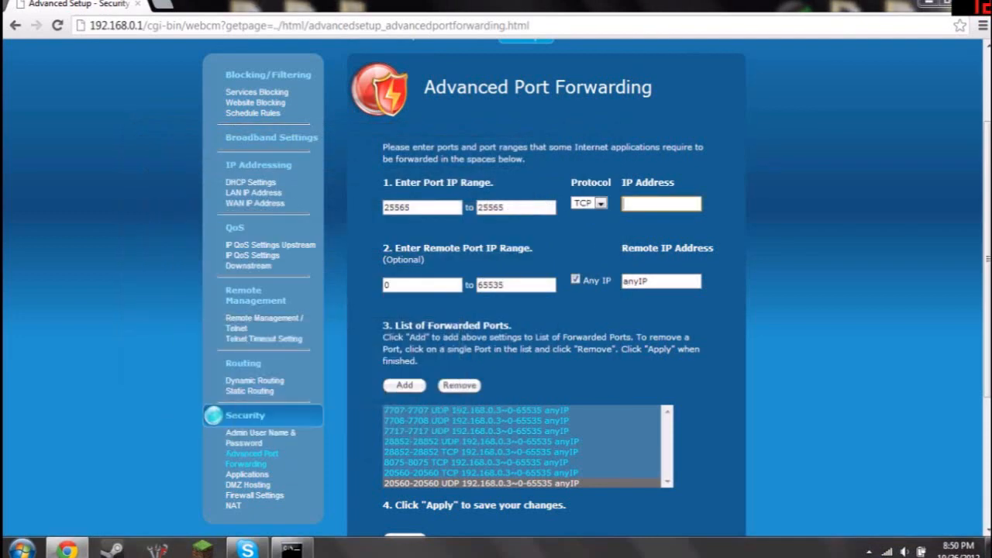
pyautogui.click(292, 550)
pyautogui.click(661, 204)
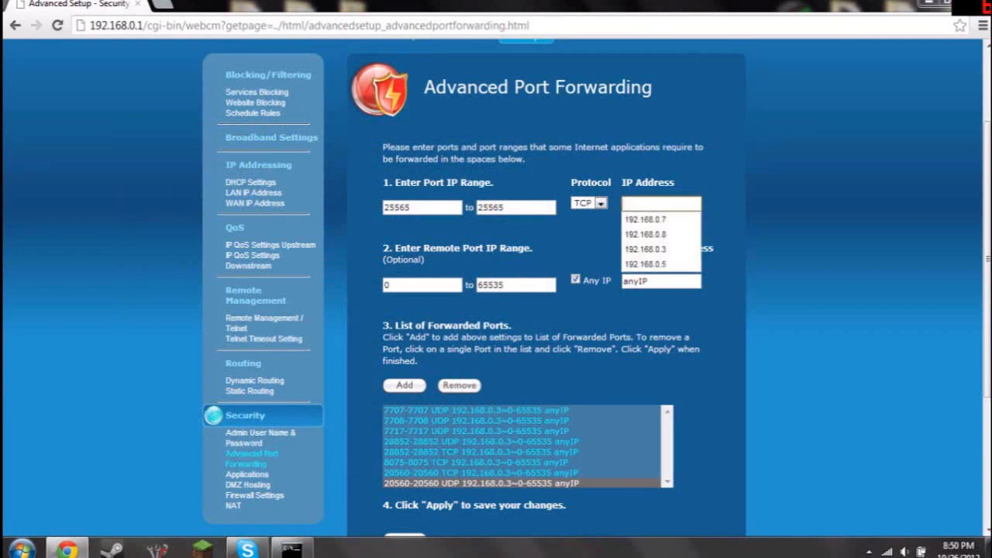
pyautogui.write('19')
pyautogui.press('BackSpace')
pyautogui.press('Down')
pyautogui.press('Down')
pyautogui.press('Down')
pyautogui.press('Return')
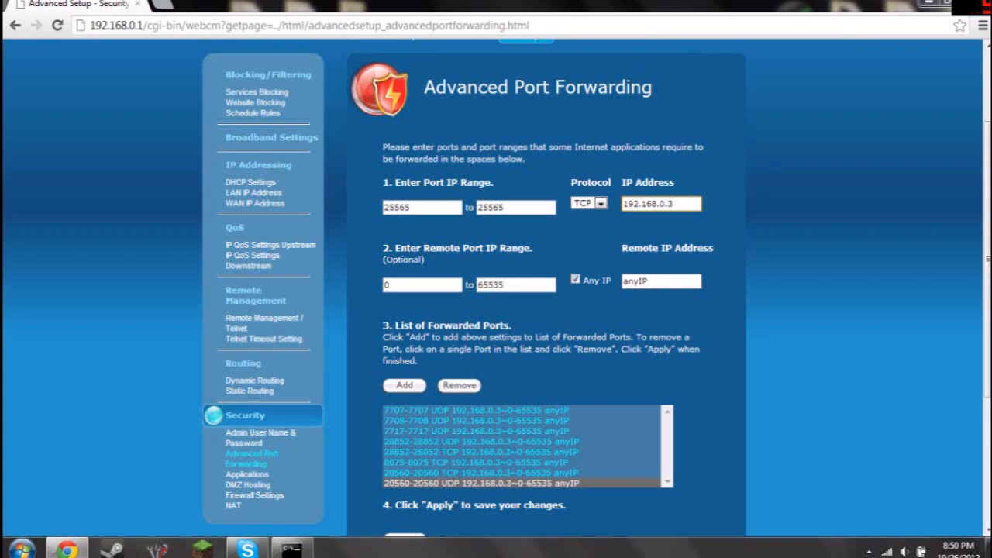
# Add the port 25565 TCP rule to the list of forwarded ports and apply the changes
pyautogui.click(404, 385)
pyautogui.scroll(-3, 496, 286)
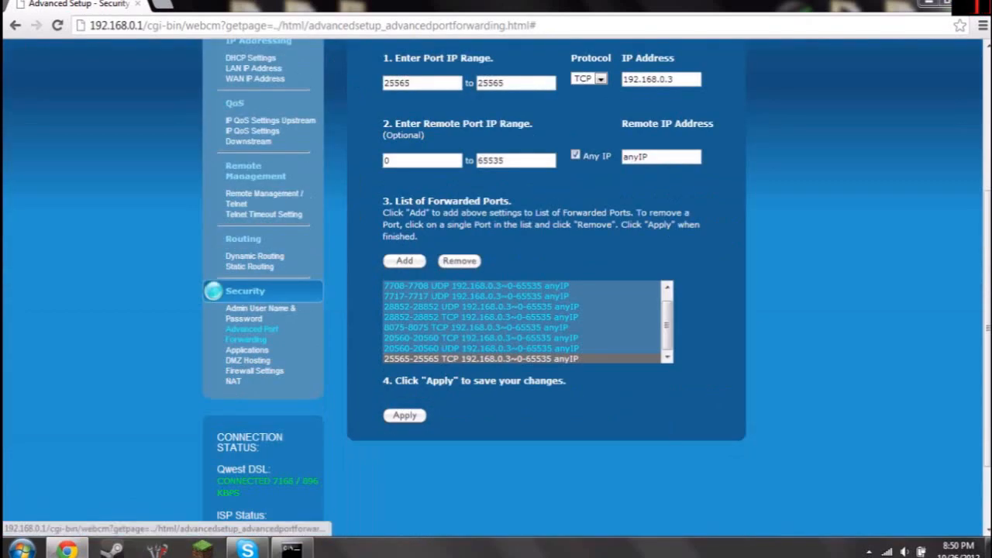
pyautogui.click(404, 415)
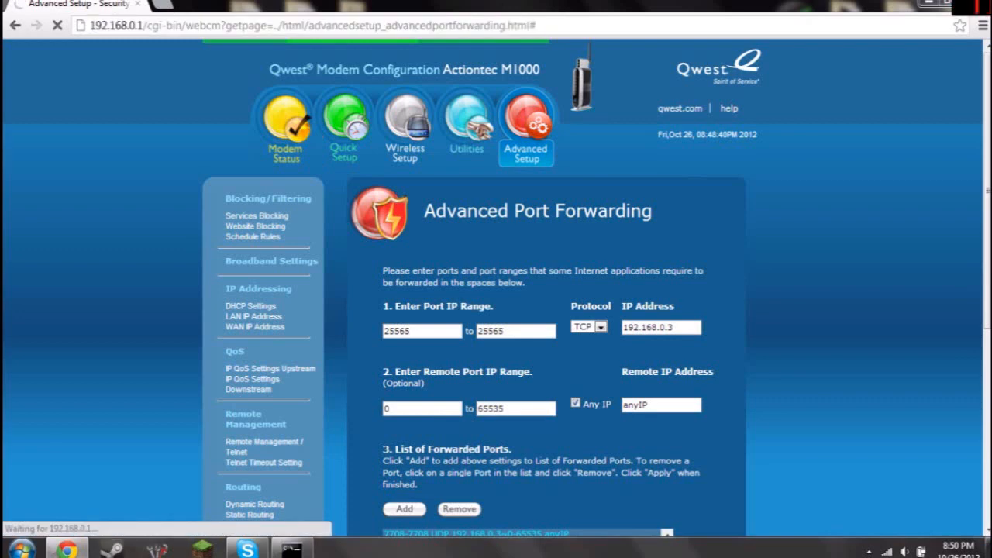
# Close the browser and the Command Prompt window to return to the desktop
pyautogui.hotkey('alt', 'F4')
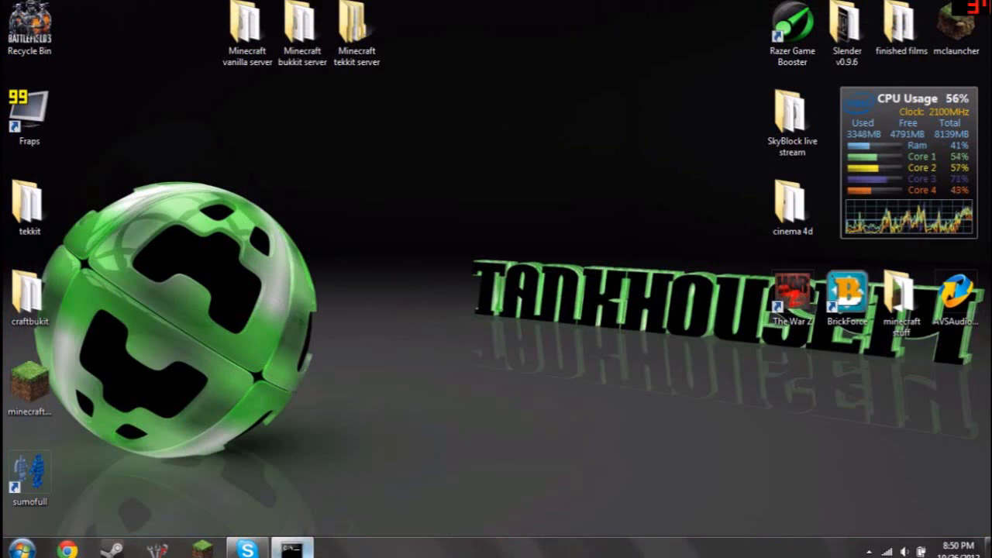
pyautogui.click(292, 548)
pyautogui.click(602, 134)
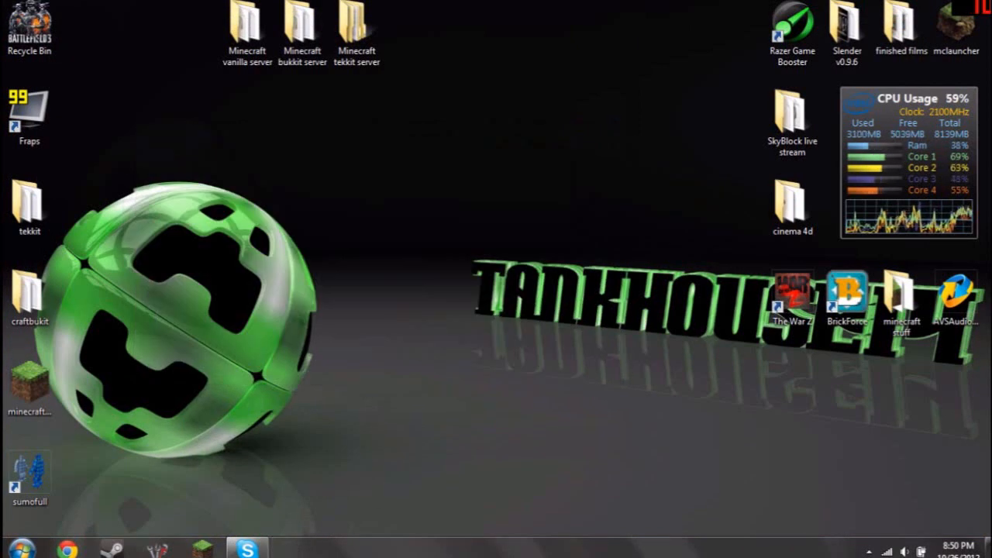
pyautogui.moveTo(423, 29); pyautogui.dragTo(203, 51)
pyautogui.click(199, 65)
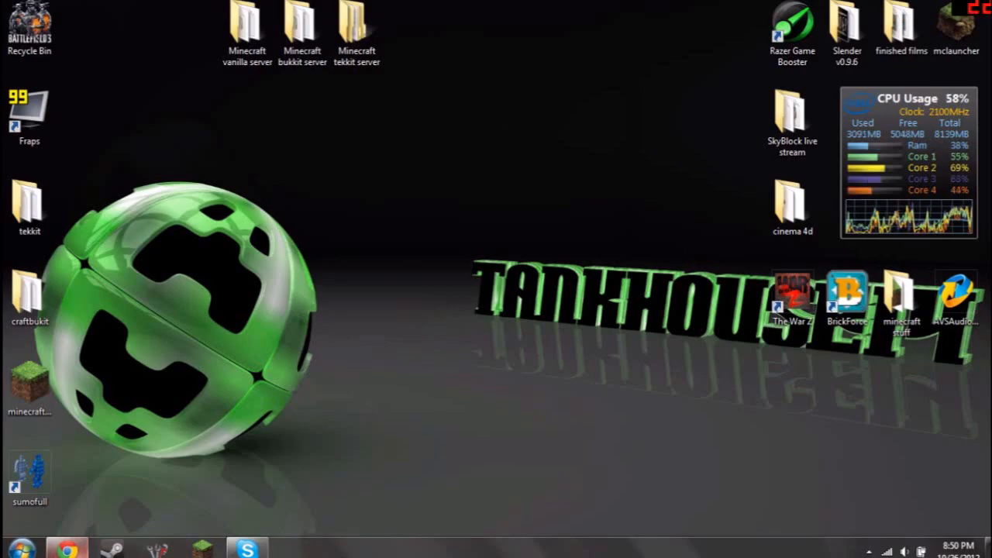
# Switch to Chrome, look up the computer's public IP address on whatsmyip.org and select the address
pyautogui.click(67, 548)
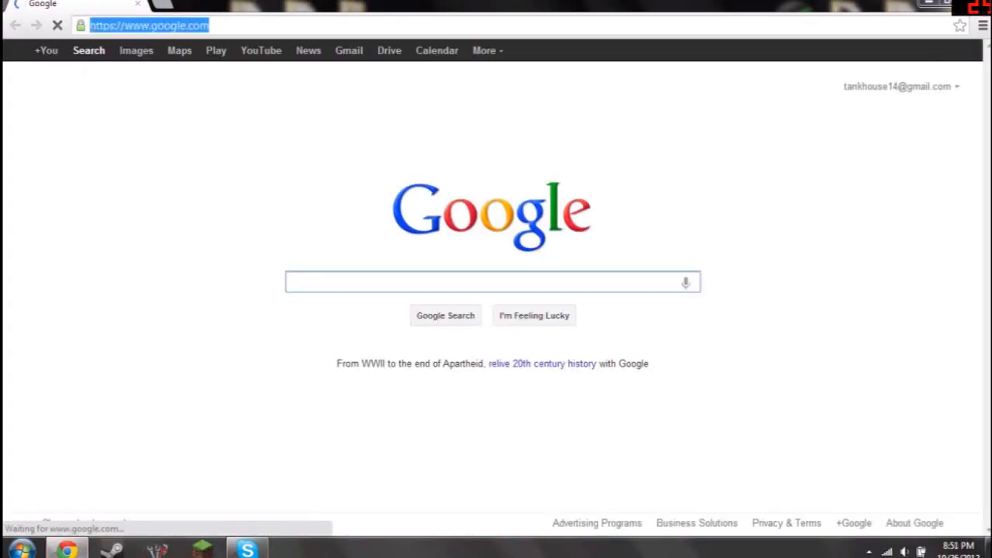
pyautogui.write('whatsmyip.org')
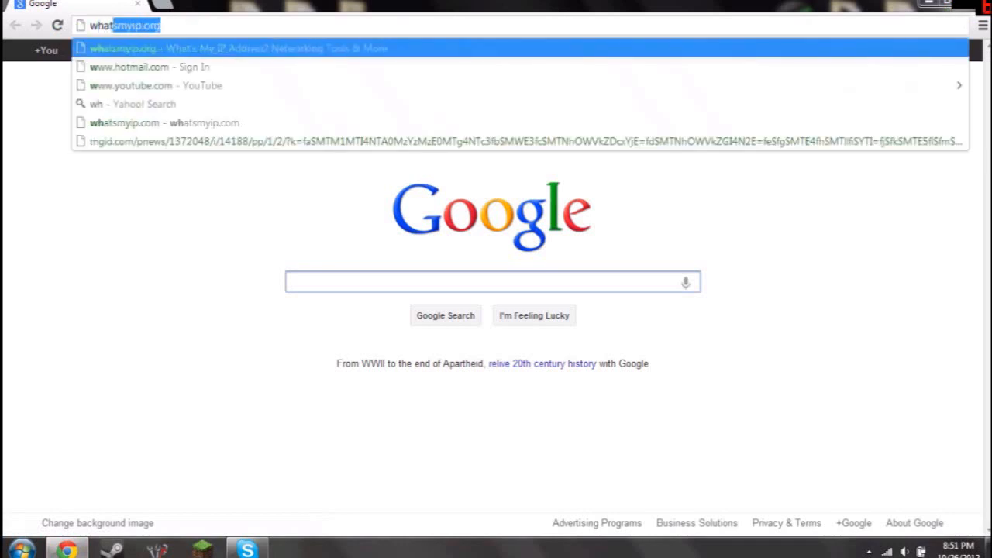
pyautogui.press('Right')
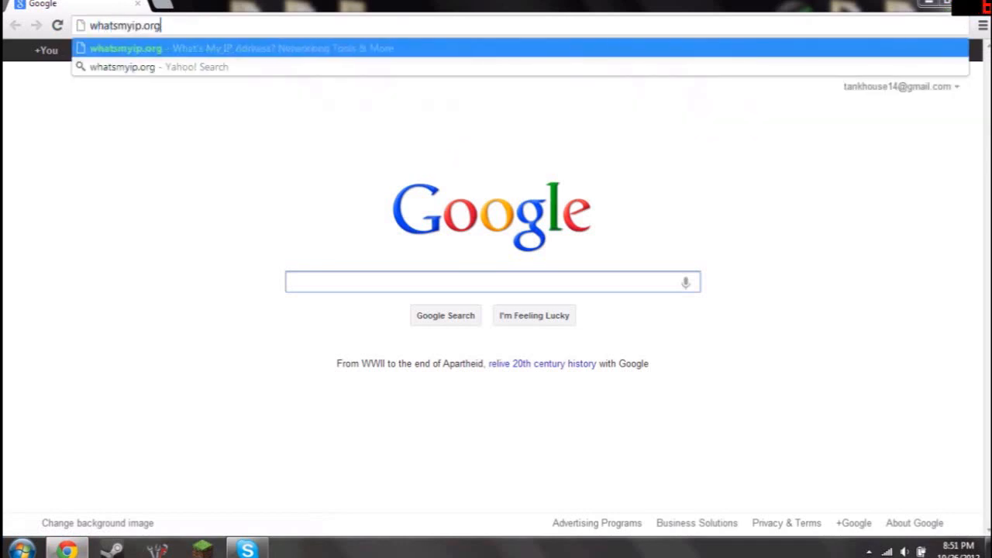
pyautogui.press('Return')
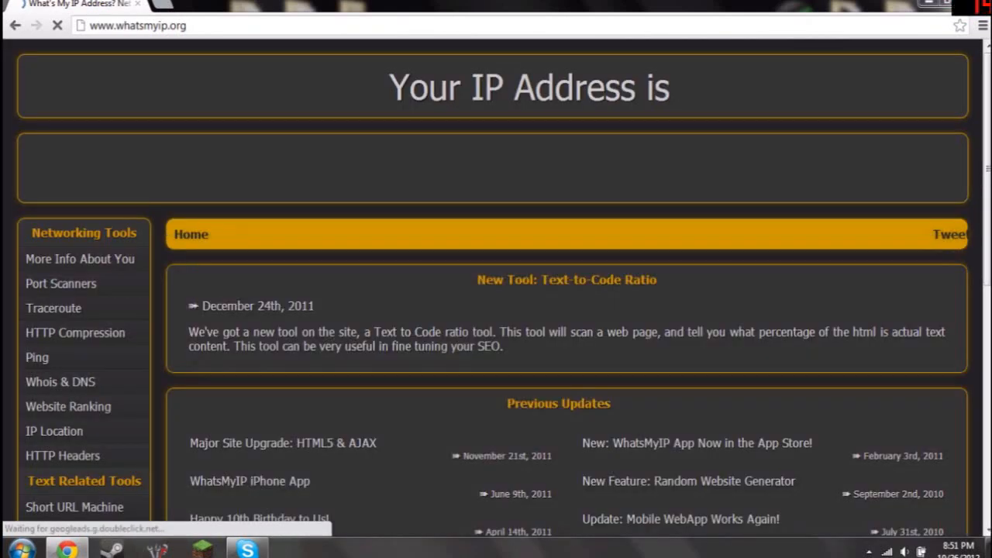
pyautogui.moveTo(805, 89); pyautogui.dragTo(543, 88)
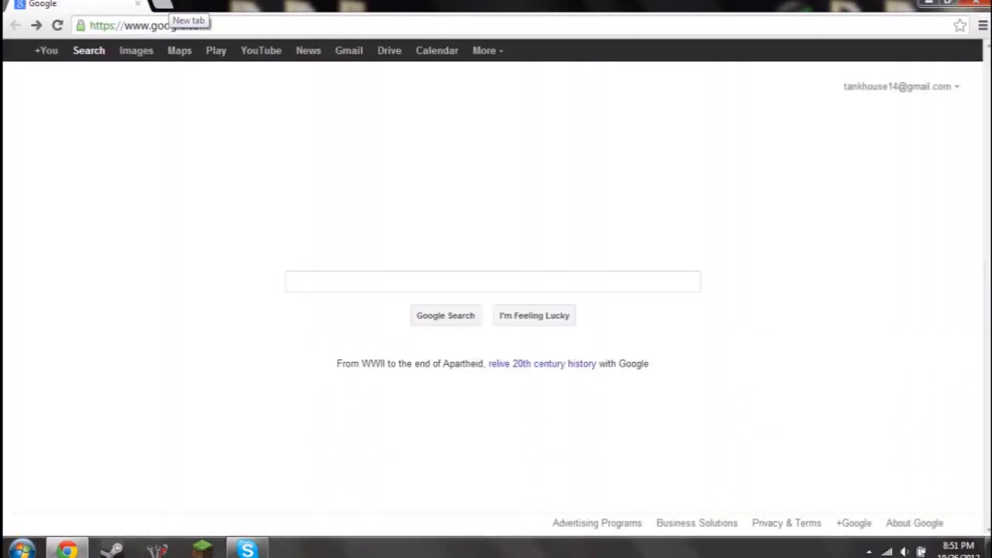
# Open the No-IP website in a new tab and sign in to the members area with the account credentials
pyautogui.click(161, 5)
pyautogui.write('no')
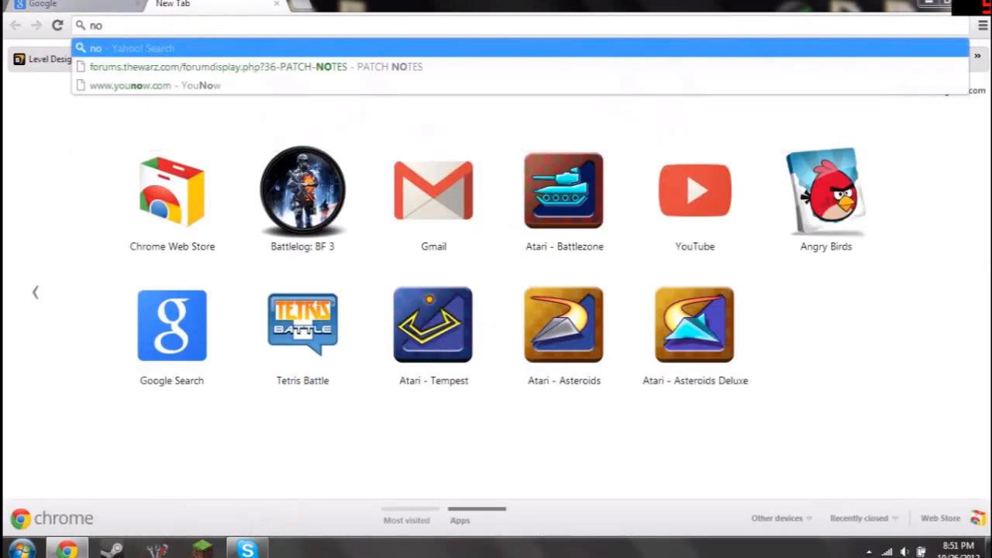
pyautogui.write('-ip.org')
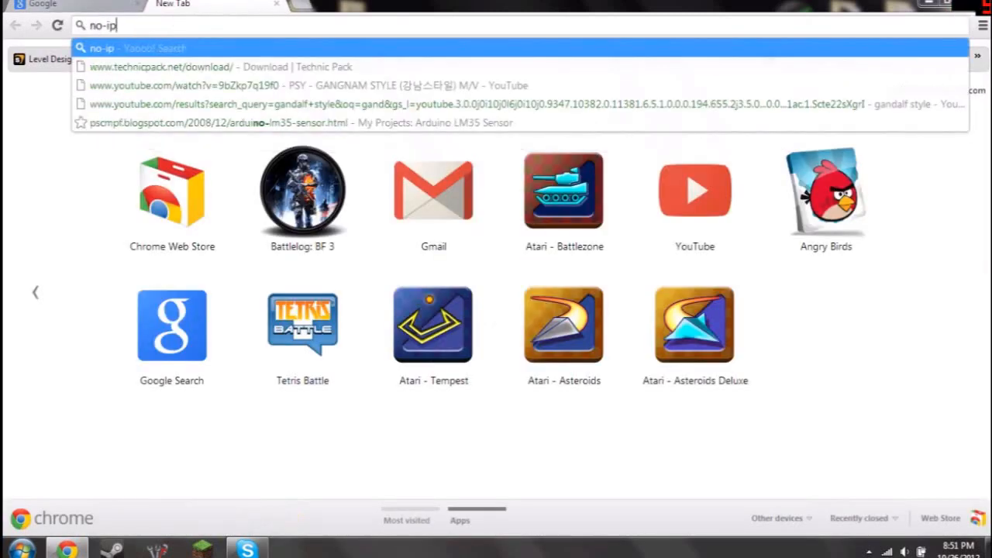
pyautogui.press('Return')
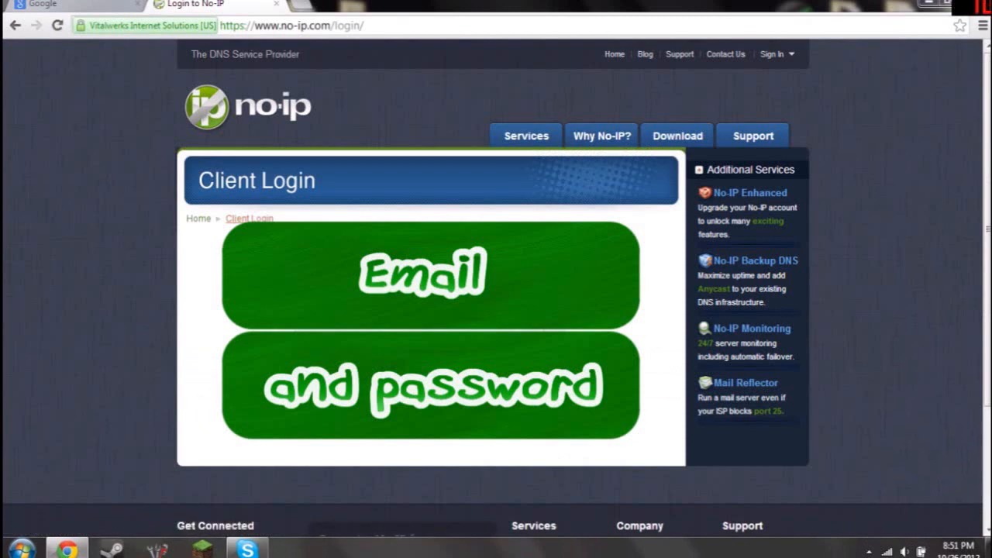
pyautogui.press('Return')
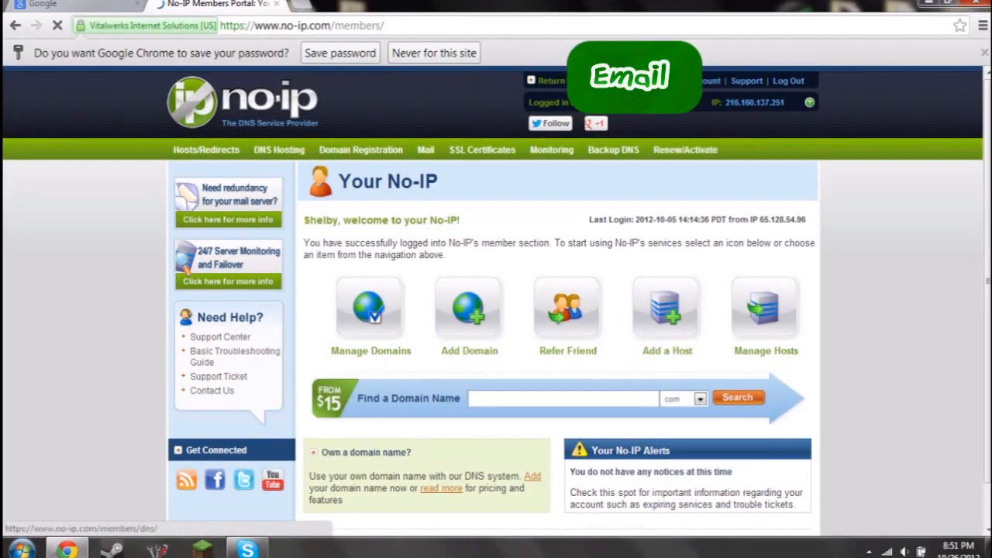
# Create a No-IP host with the hostname JoinItGood on zapto.org, keeping the DNS Host (A) type and the prefilled IP address
pyautogui.click(666, 313)
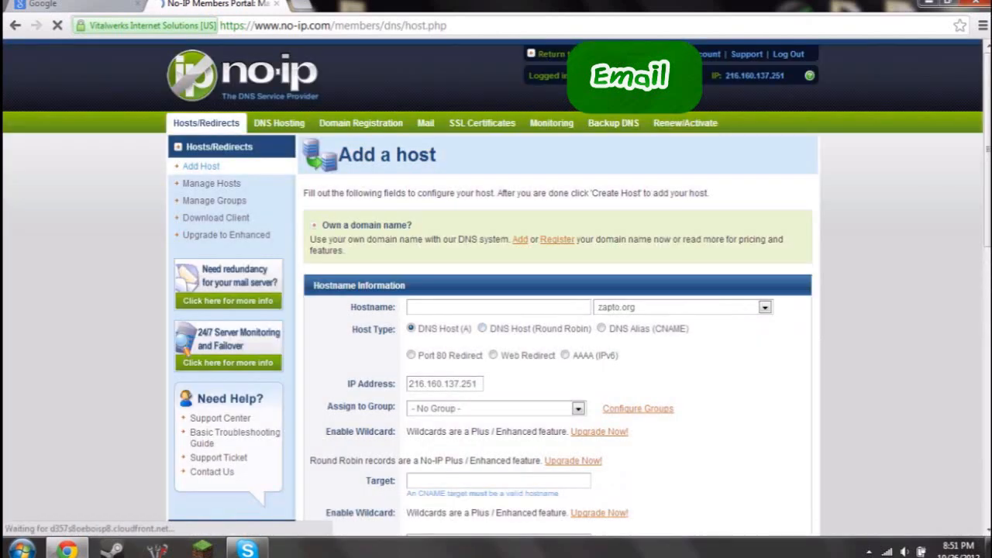
pyautogui.write('joinit')
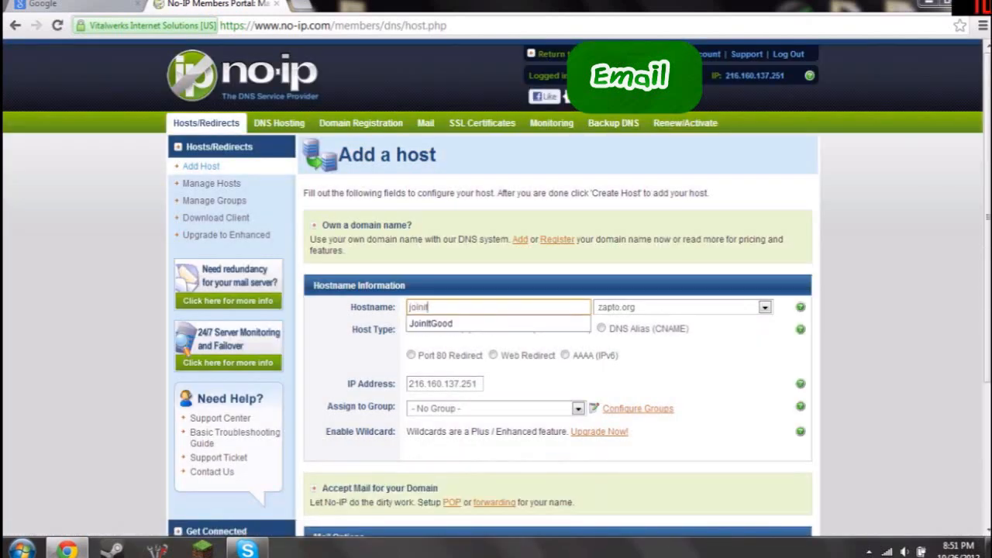
pyautogui.press('Down')
pyautogui.press('Return')
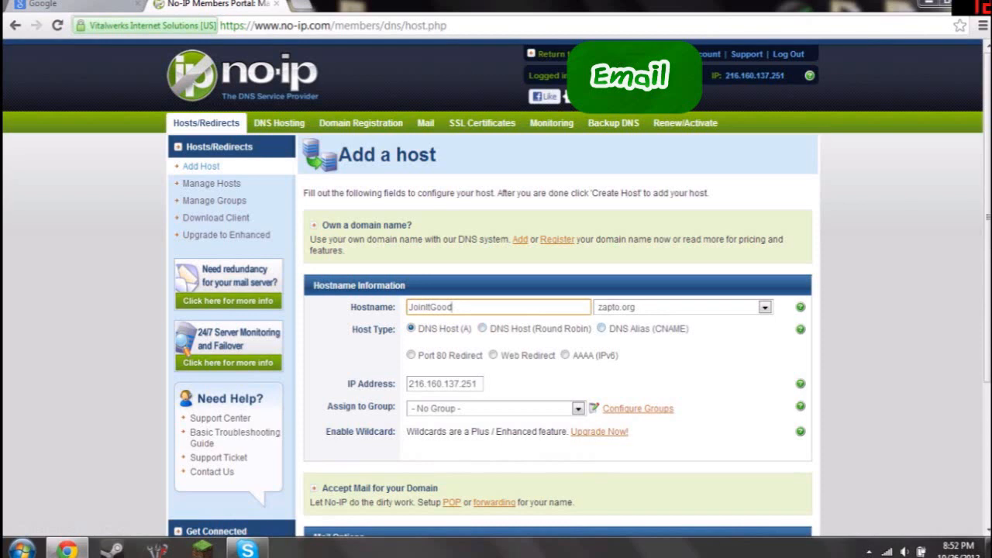
pyautogui.doubleClick(468, 384)
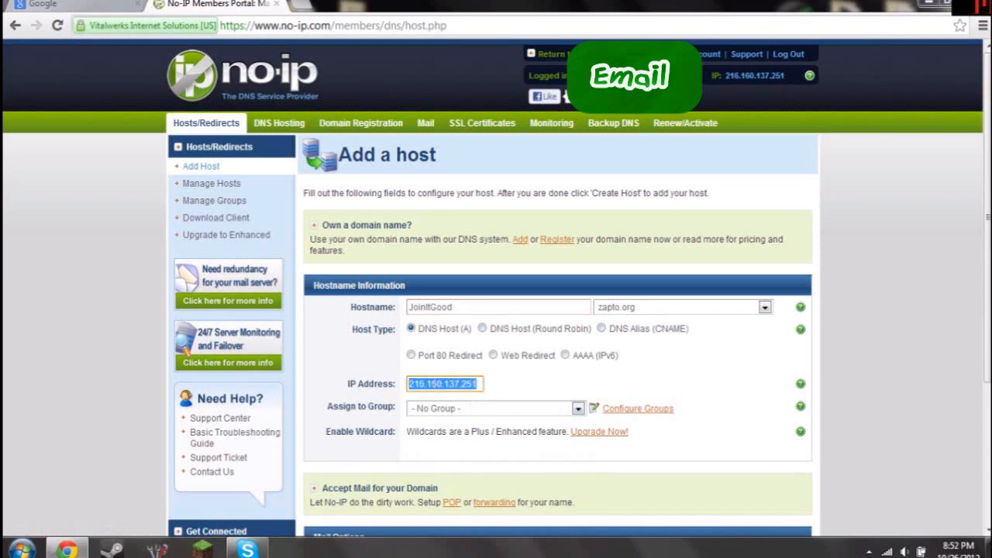
pyautogui.scroll(-3, 558, 310)
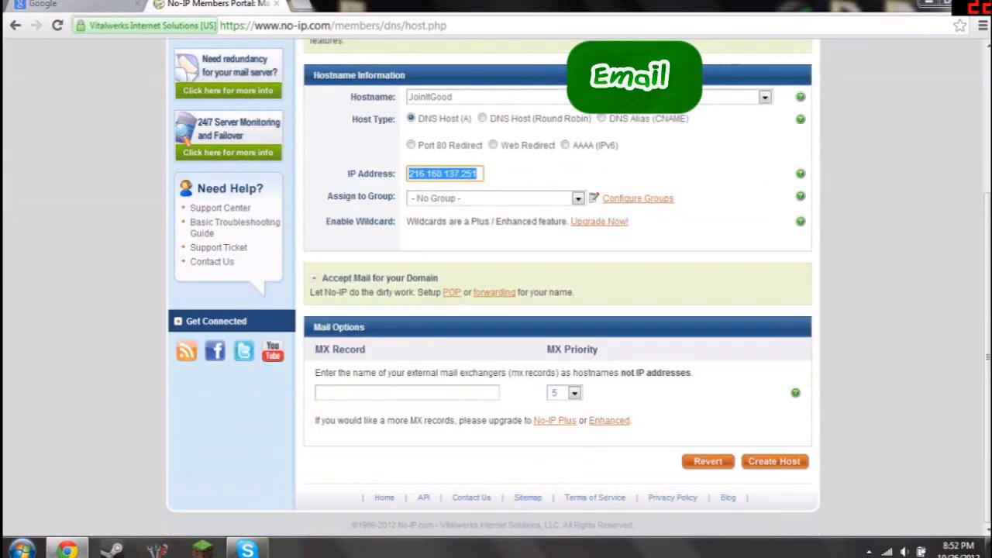
pyautogui.click(773, 461)
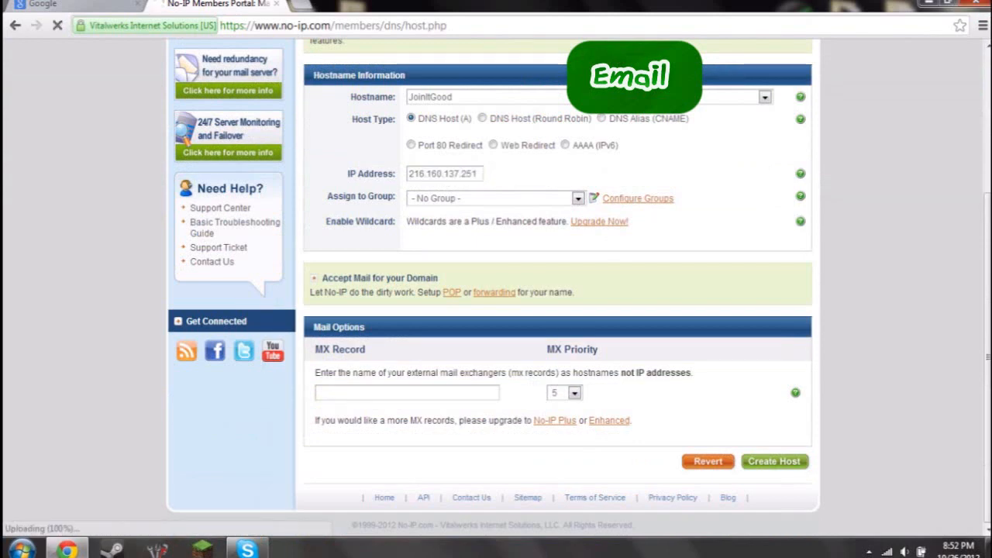